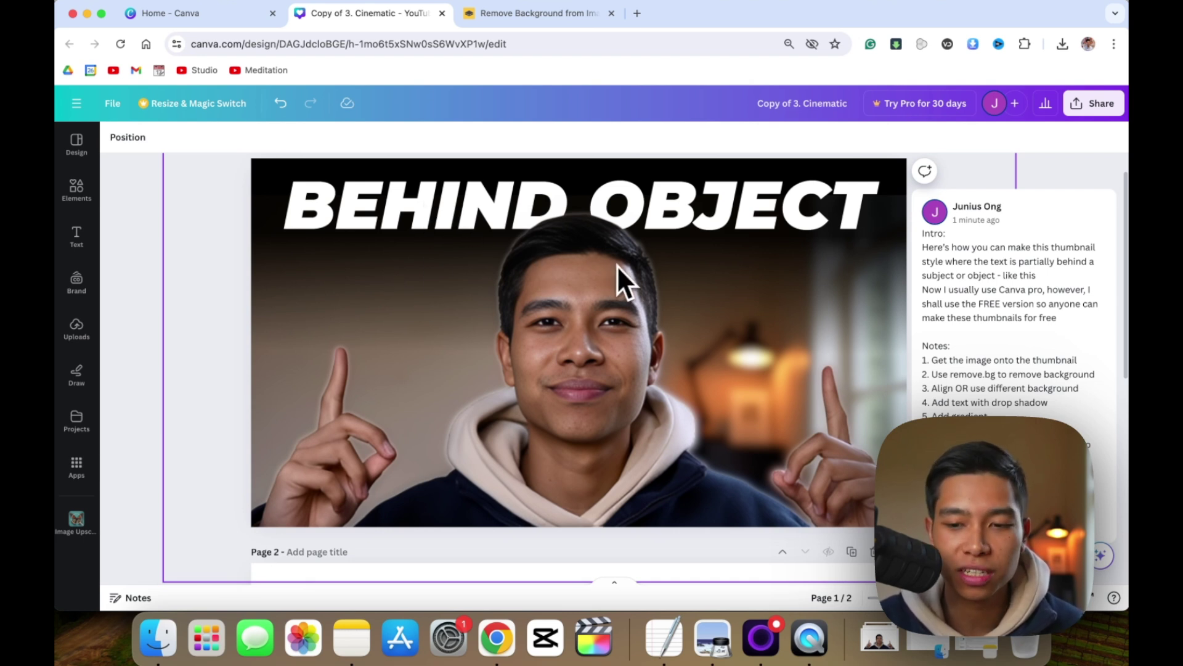
Switch to the C0312.MP4 video, move it to 00:17 and capture a screenshot of the full frame
{"action": "scroll", "coordinate": [617, 265], "scroll_direction": "down", "scroll_amount": 1}
{"action": "scroll", "coordinate": [609, 303], "scroll_direction": "down", "scroll_amount": 10}
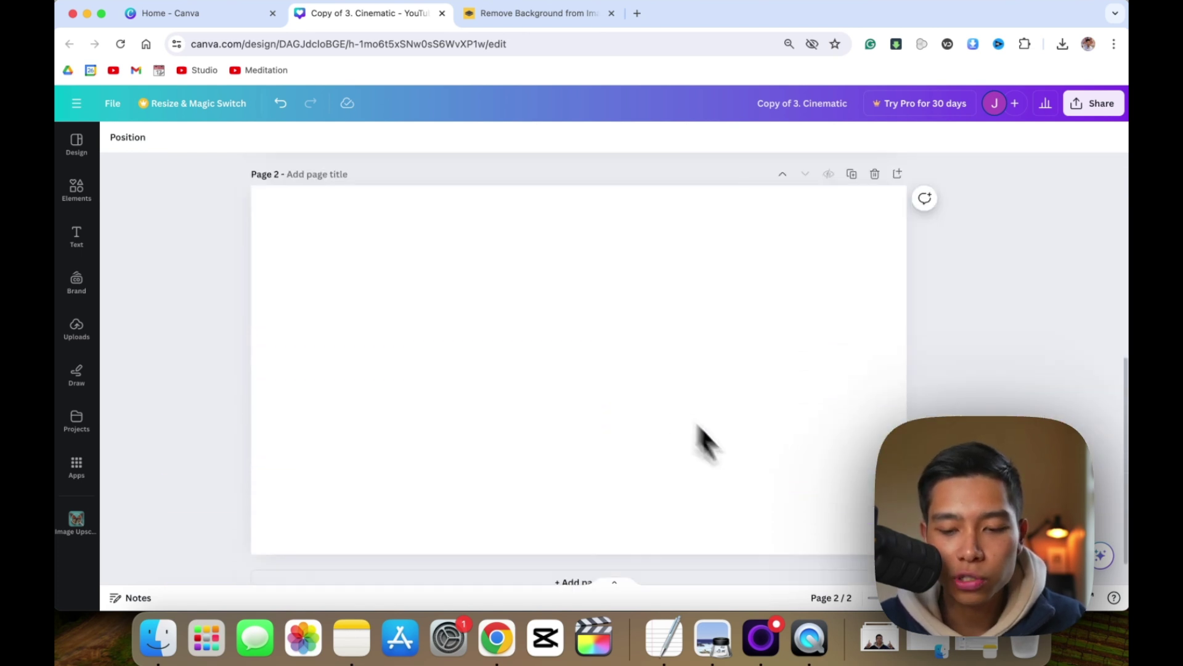
{"action": "left_click", "coordinate": [809, 640]}
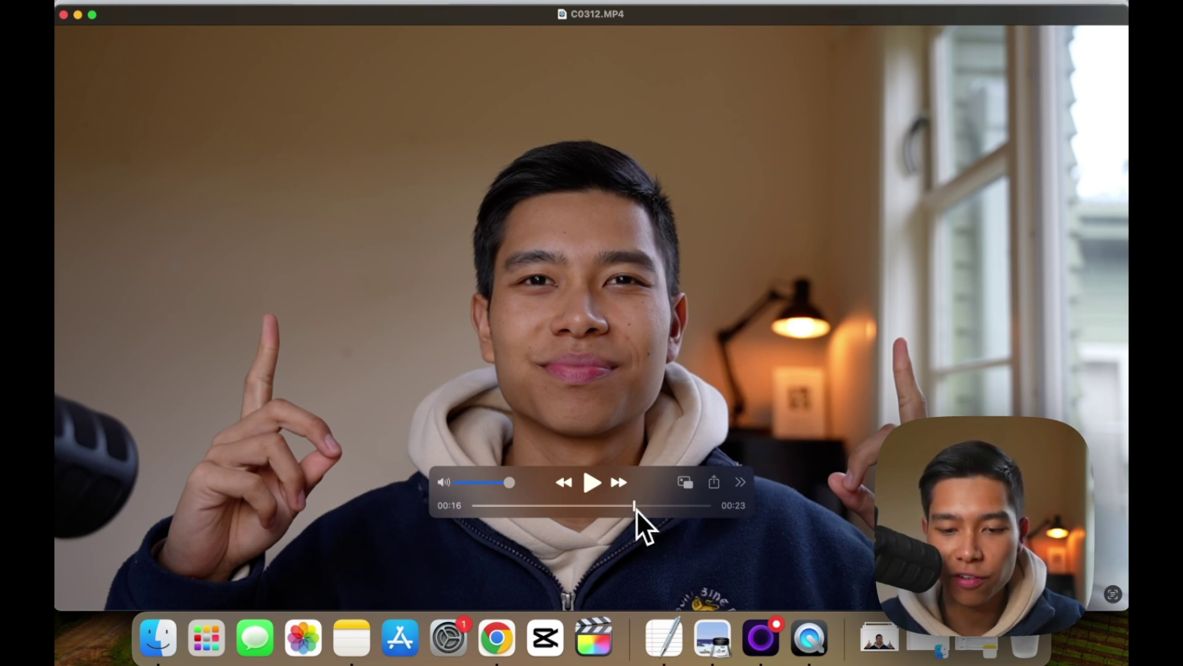
{"action": "left_click_drag", "start_coordinate": [638, 510], "coordinate": [646, 510]}
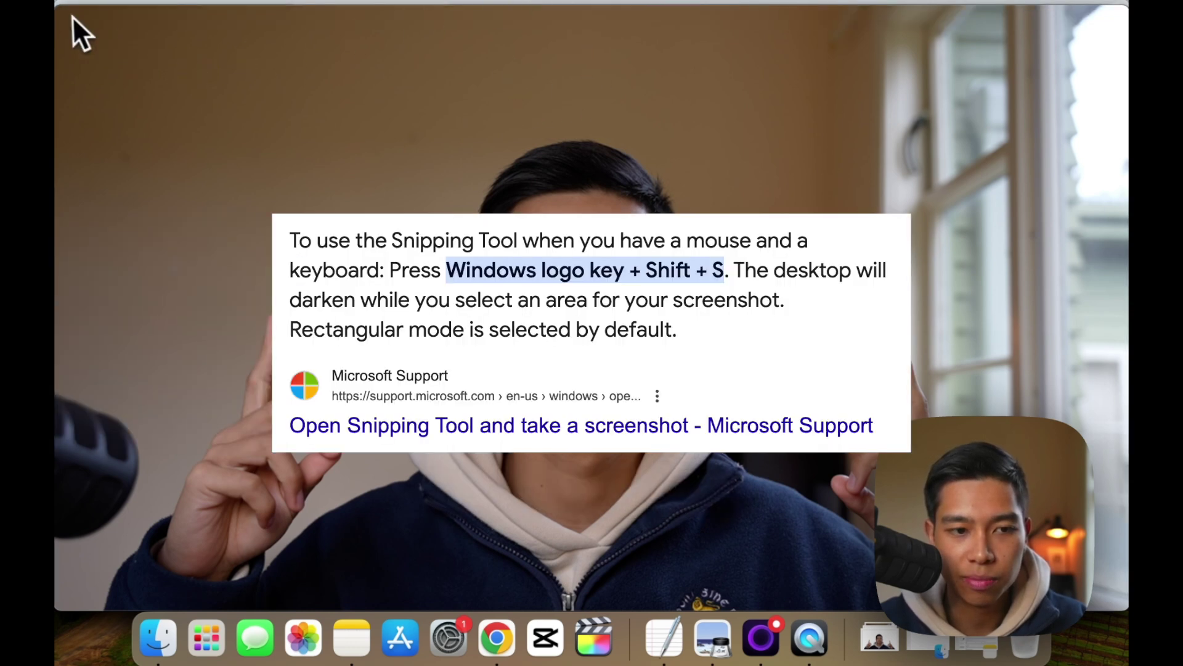
{"action": "key", "text": "super+shift+4"}
{"action": "left_click_drag", "start_coordinate": [66, 16], "coordinate": [1123, 605]}
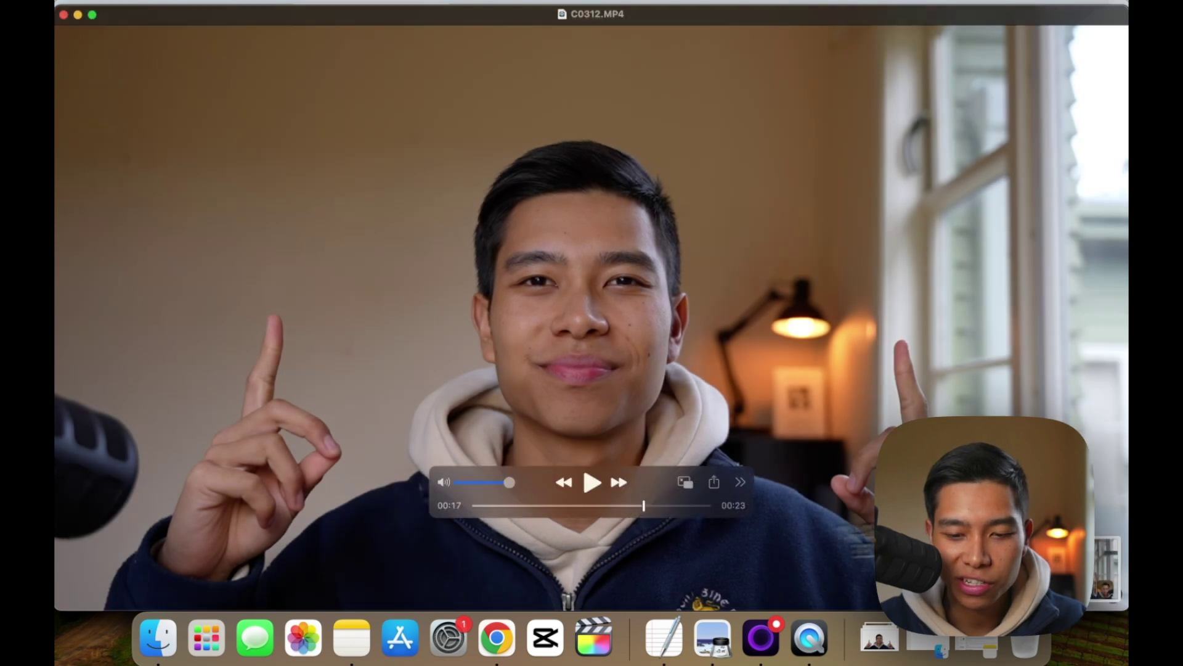
Back in the Canva design, replace the new screenshot on page 2 with the clean uploaded photo without the webcam overlay, and enlarge it
{"action": "left_click", "coordinate": [497, 638]}
{"action": "left_click_drag", "start_coordinate": [1106, 567], "coordinate": [716, 366]}
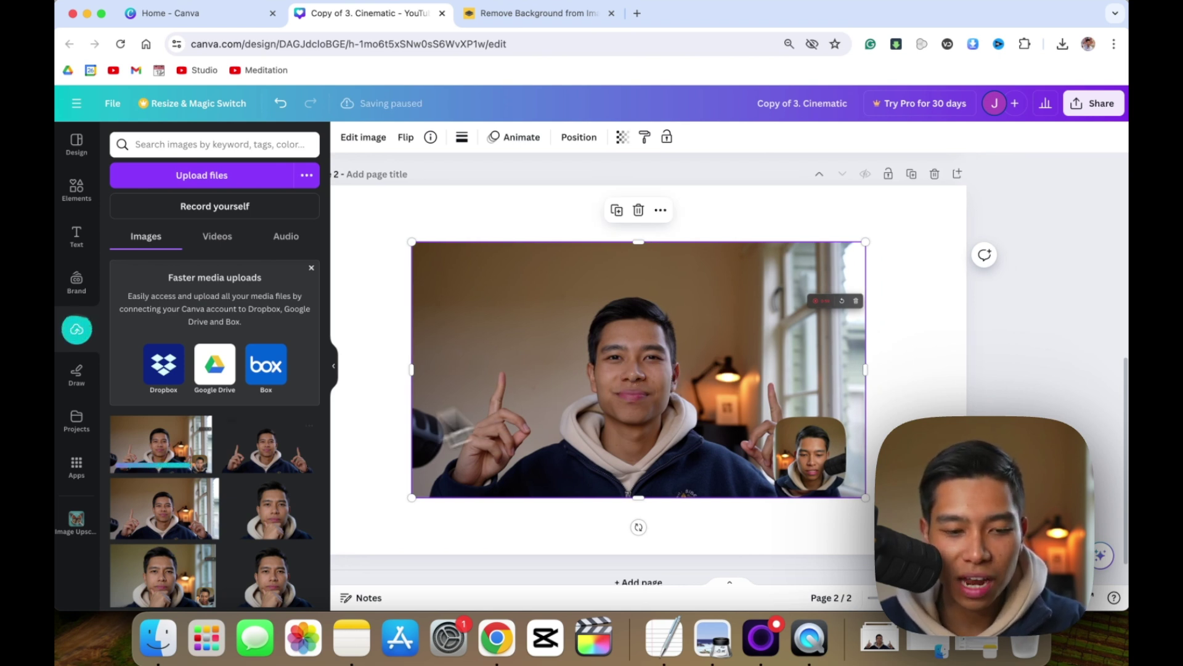
{"action": "key", "text": "Delete"}
{"action": "left_click_drag", "start_coordinate": [165, 513], "coordinate": [594, 349]}
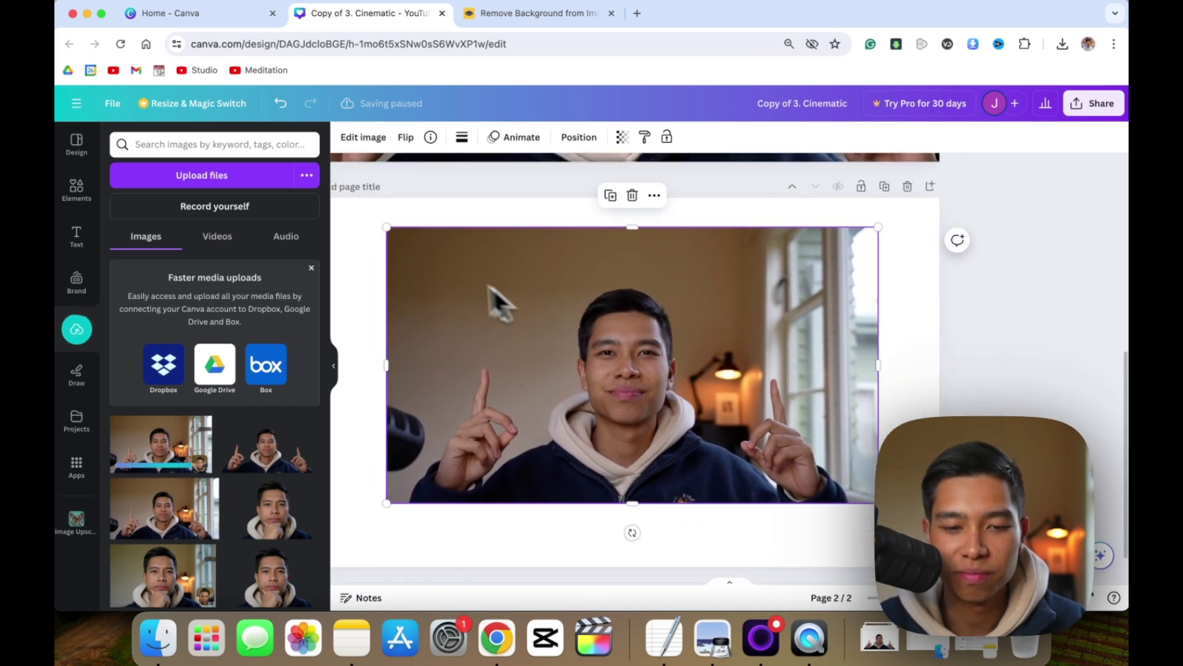
{"action": "left_click_drag", "start_coordinate": [390, 228], "coordinate": [349, 205]}
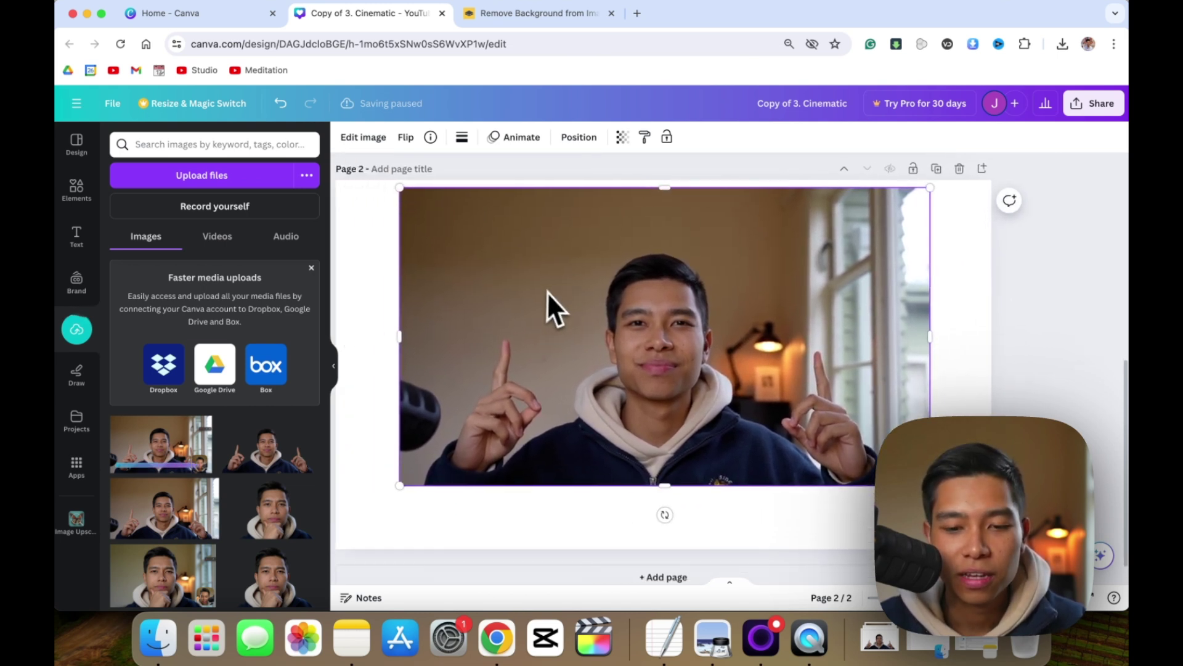
{"action": "scroll", "coordinate": [653, 331], "scroll_direction": "up", "scroll_amount": 1}
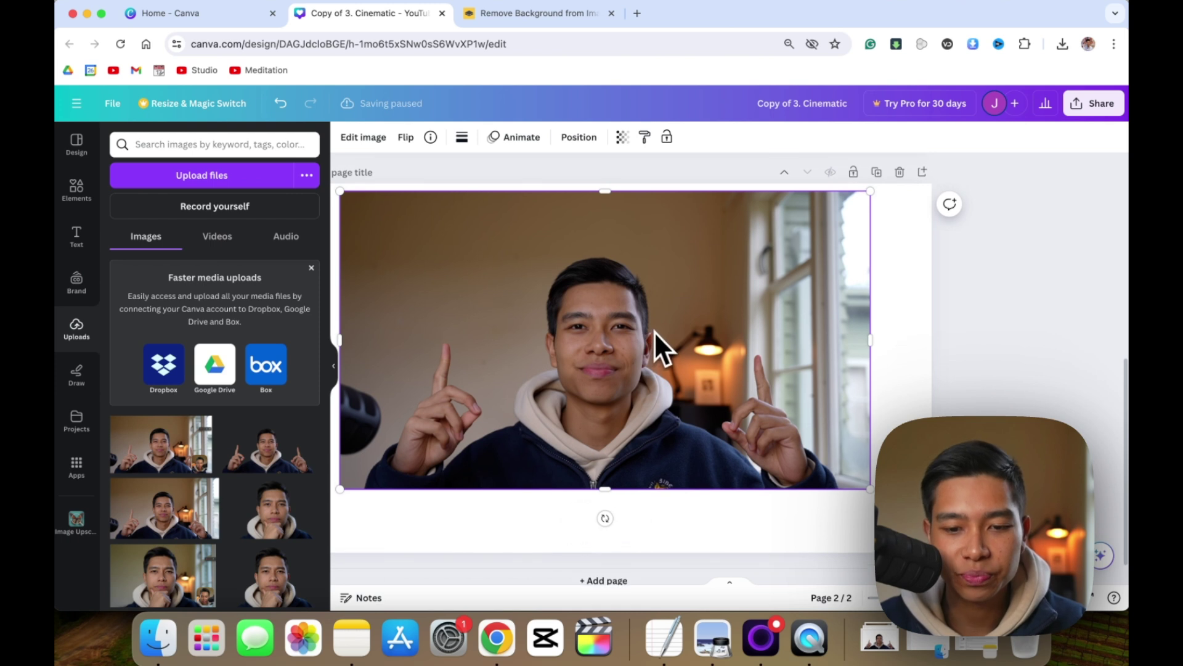
{"action": "scroll", "coordinate": [647, 332], "scroll_direction": "left", "scroll_amount": 1}
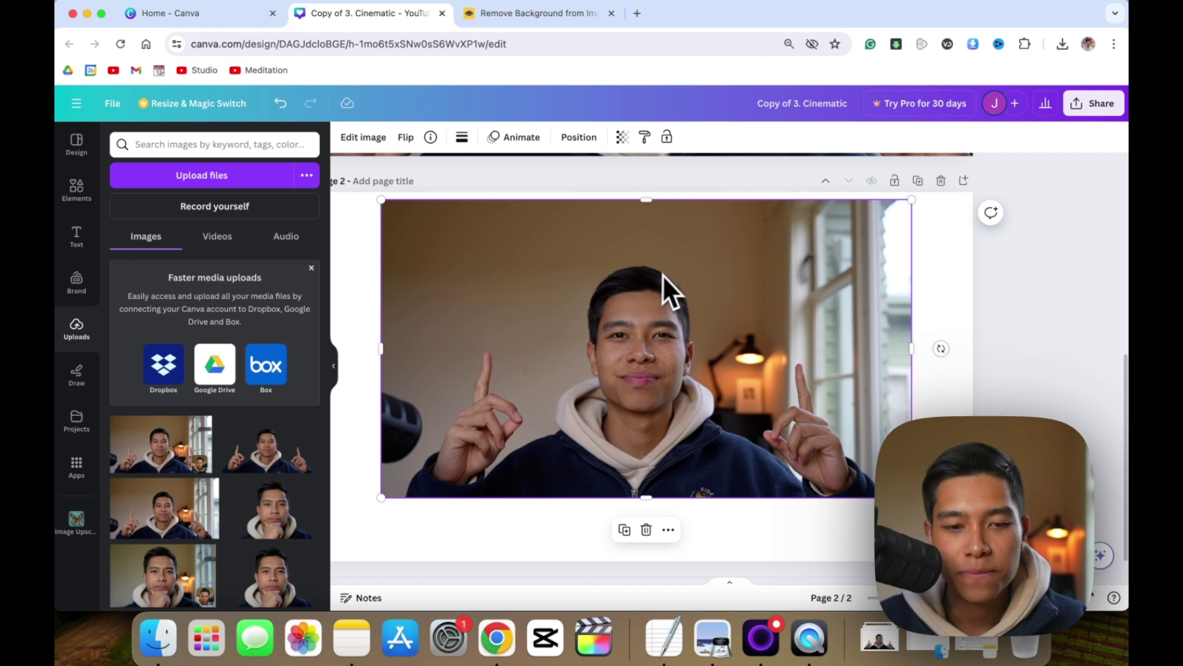
Download the clean photo with raised fingers from the uploaded images as a PNG
{"action": "left_click", "coordinate": [369, 139]}
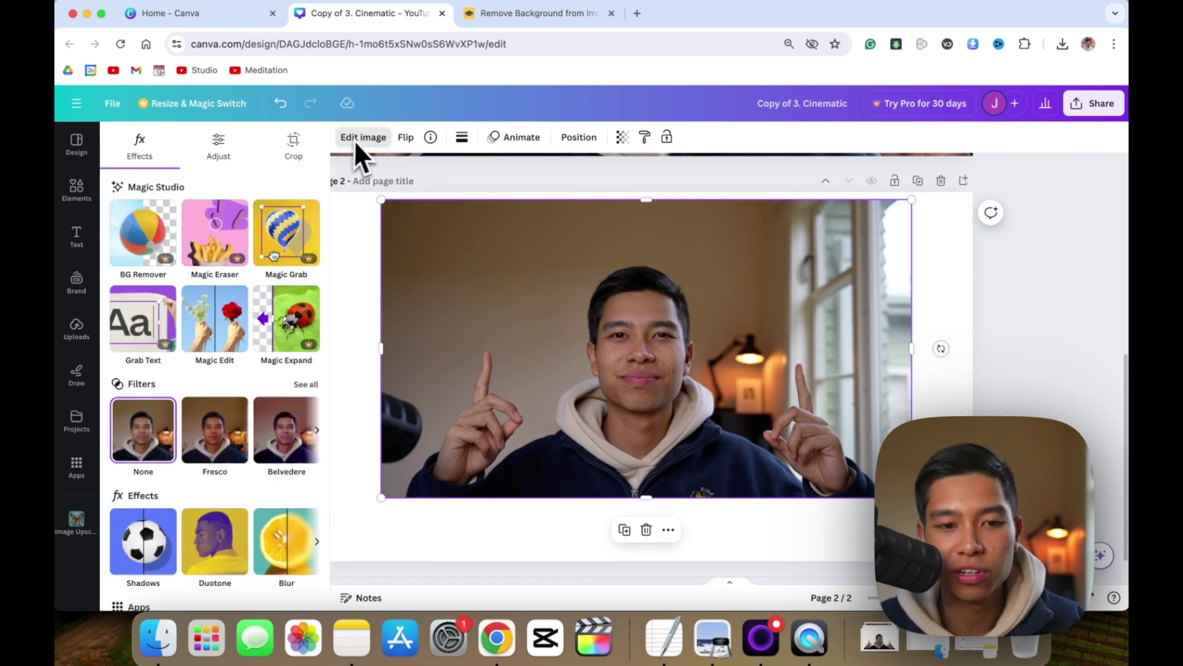
{"action": "left_click", "coordinate": [364, 255]}
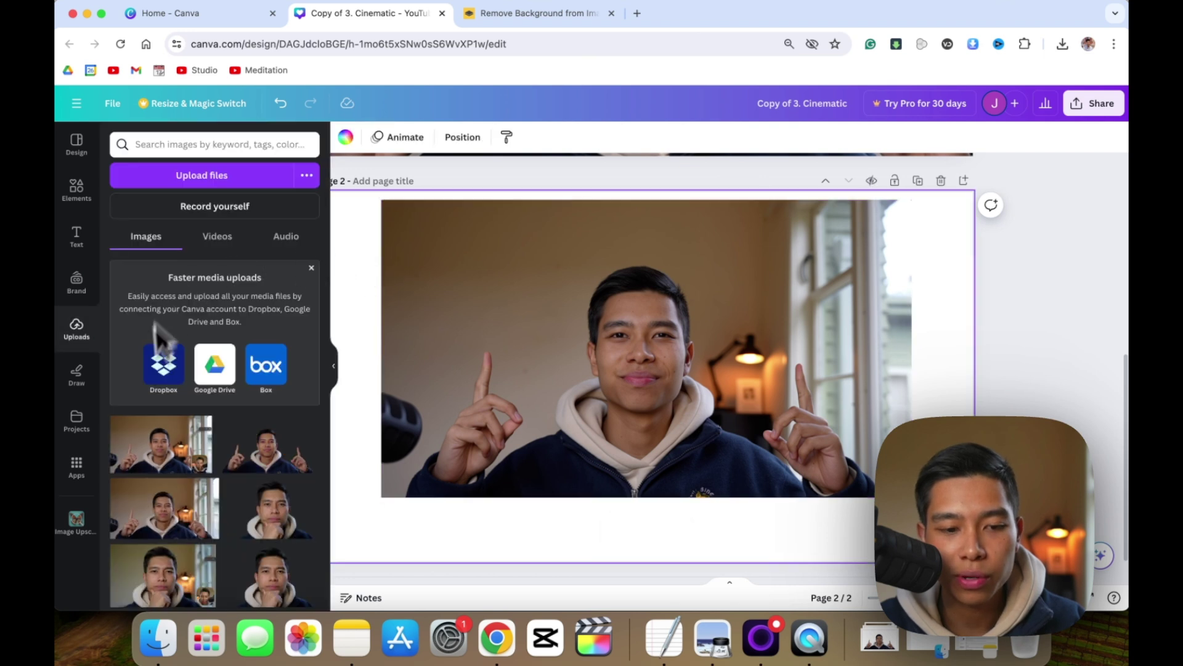
{"action": "left_click", "coordinate": [208, 488]}
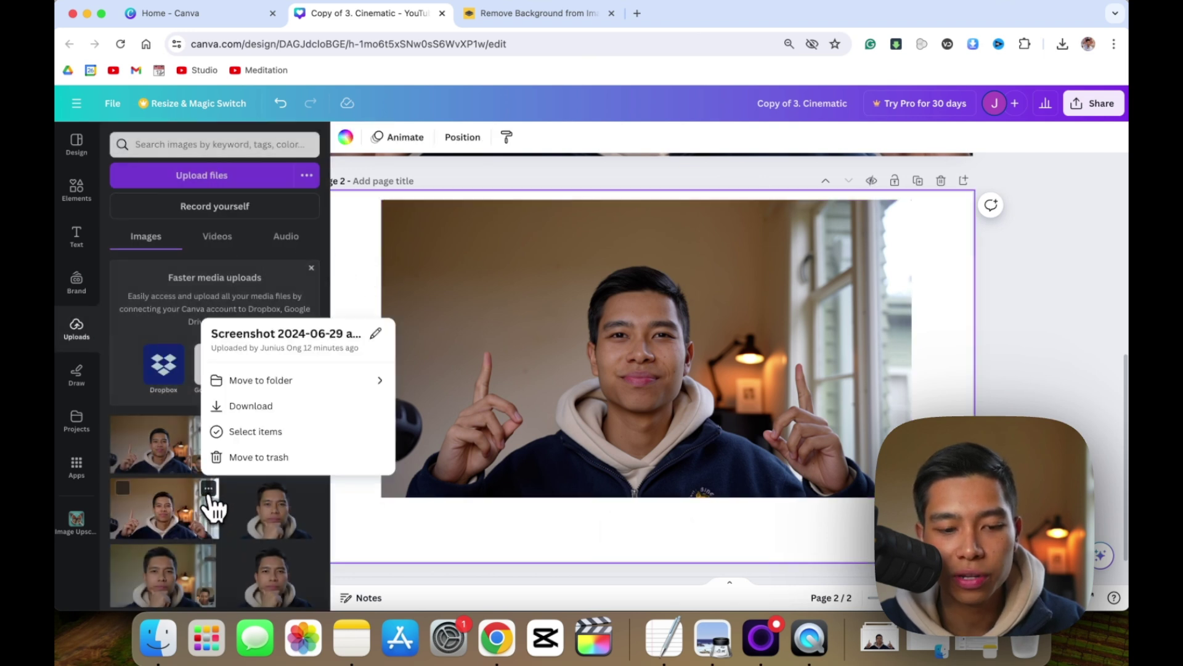
{"action": "left_click", "coordinate": [256, 407]}
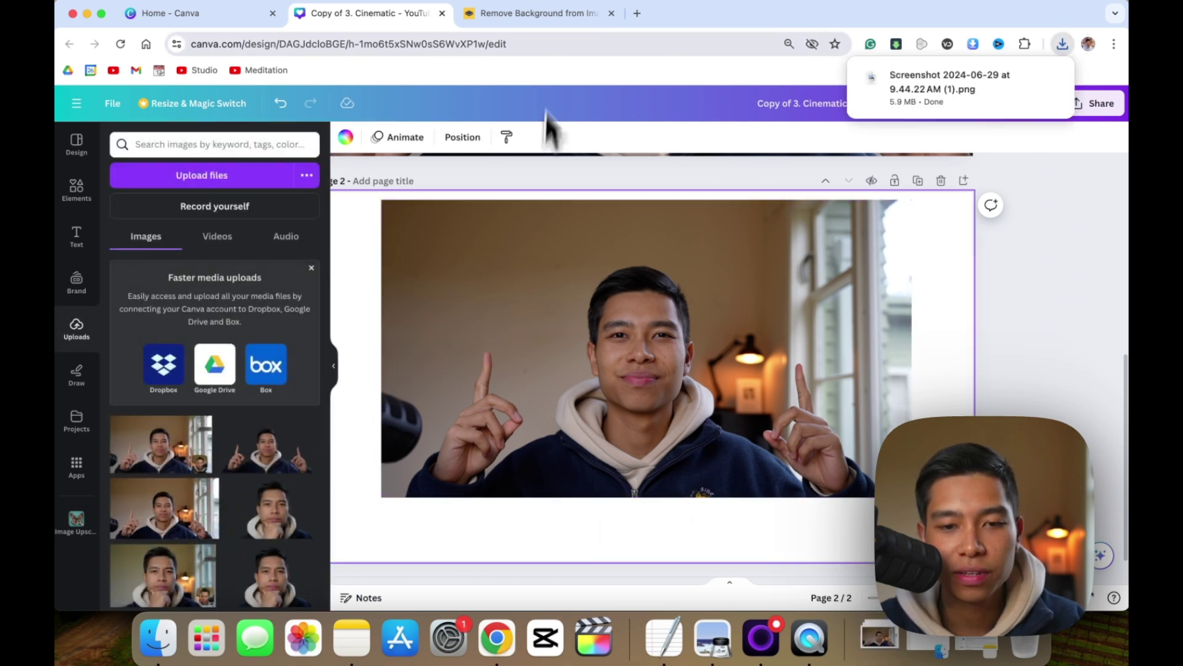
Upload Screenshot 2024-06-29 at 9.44.22 AM (1).png to remove.bg and download the background-free result at 667 × 374 px
{"action": "left_click", "coordinate": [527, 13]}
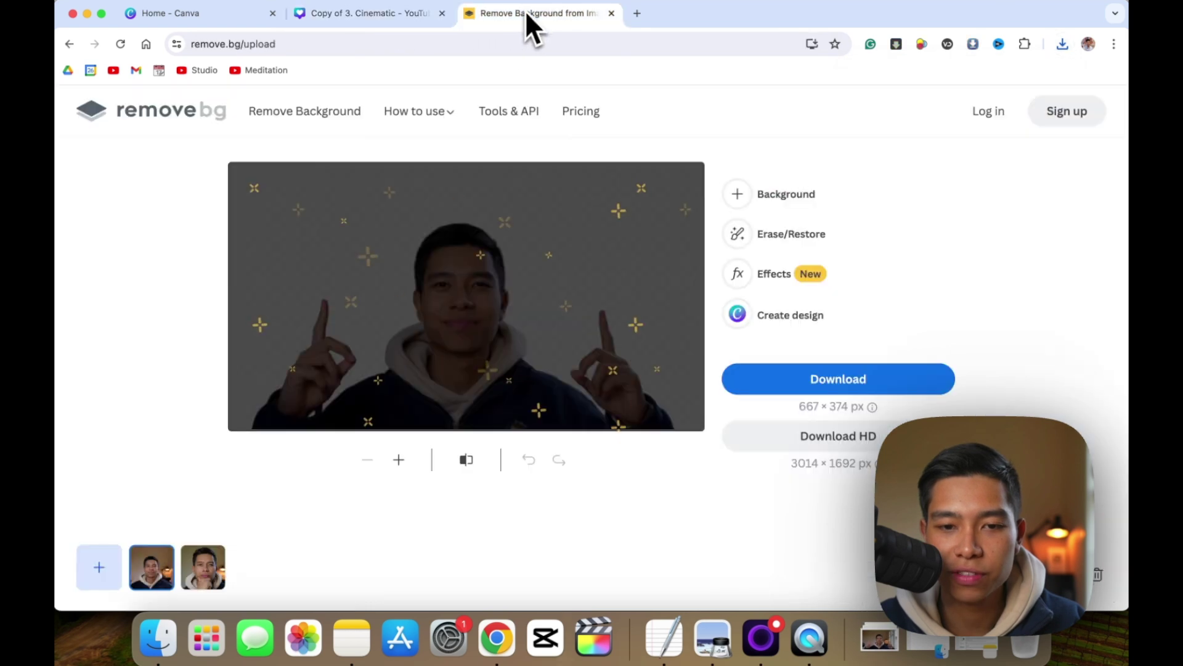
{"action": "left_click", "coordinate": [185, 114]}
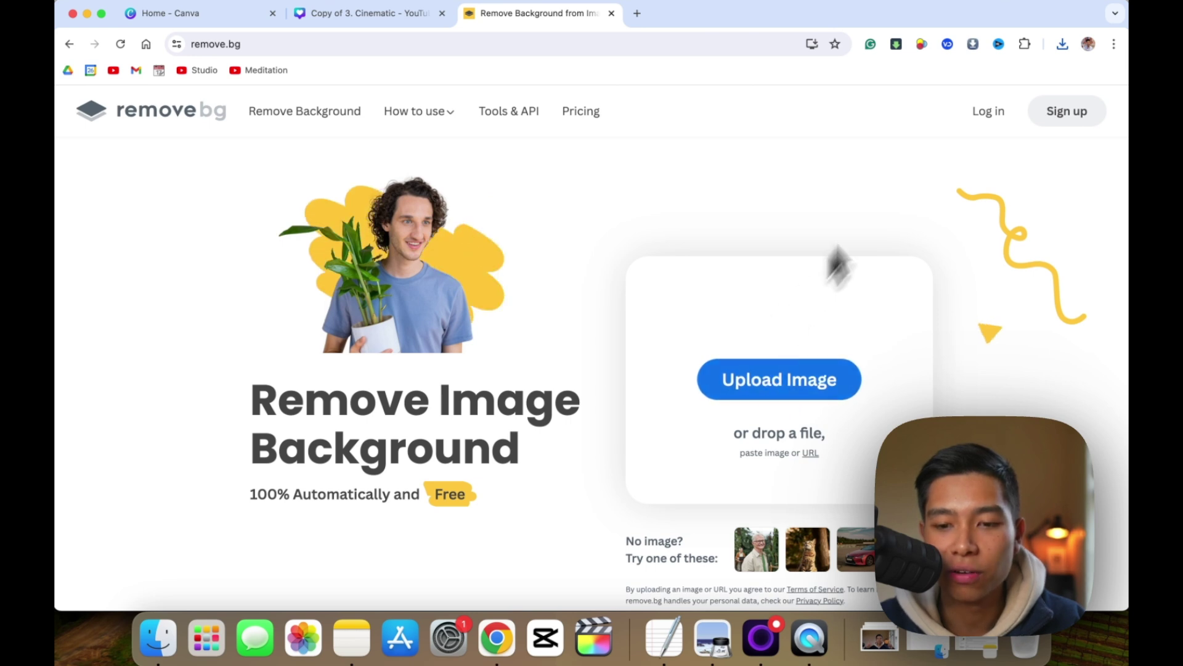
{"action": "left_click", "coordinate": [1062, 44]}
{"action": "left_click_drag", "start_coordinate": [963, 113], "coordinate": [759, 319]}
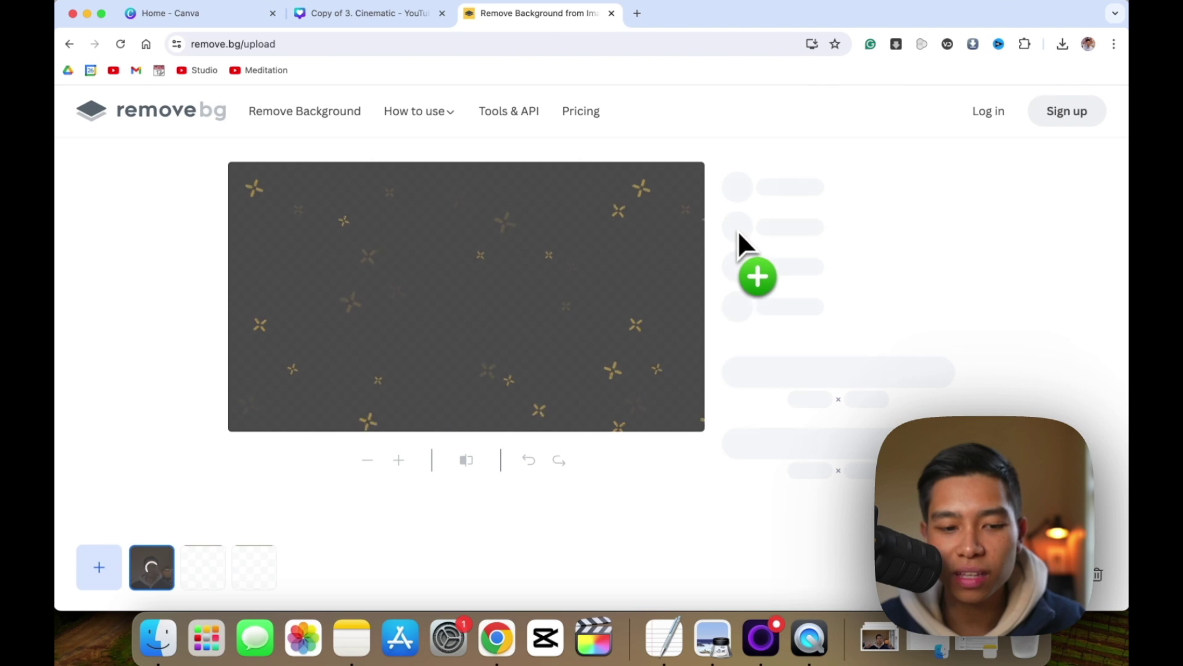
{"action": "left_click_drag", "start_coordinate": [604, 212], "coordinate": [827, 379]}
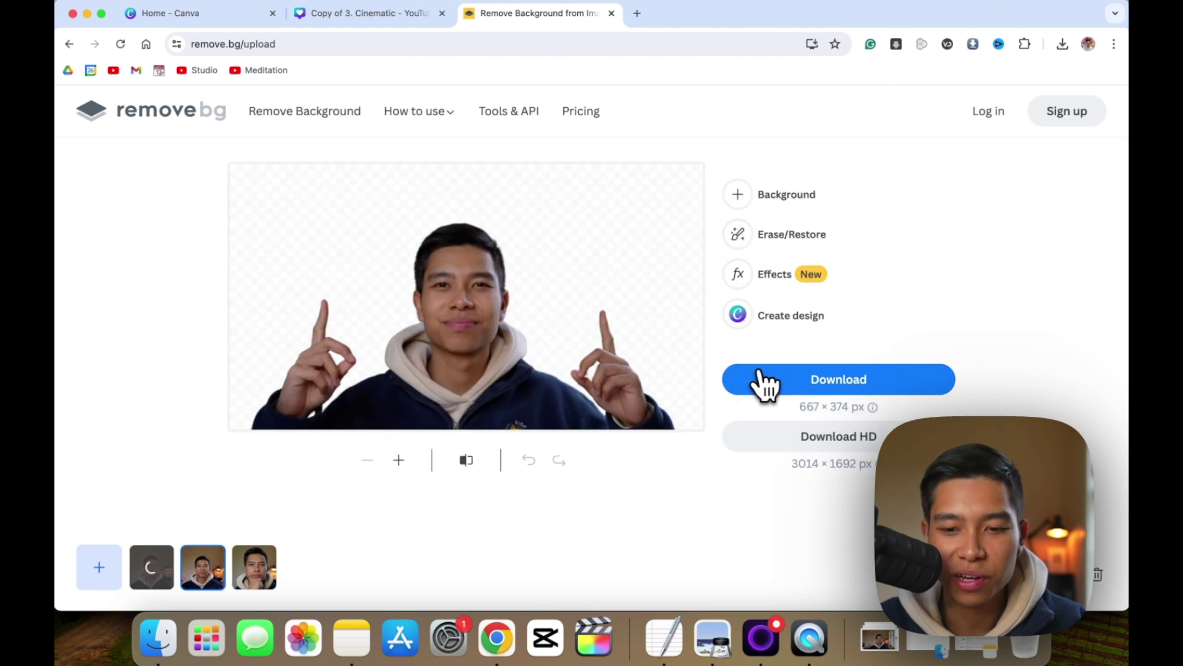
{"action": "left_click", "coordinate": [761, 381]}
Place the downloaded removebg-preview (2) cutout on Canva page 2, enlarge it to about 981 × 550 and move it over the photo's subject
{"action": "left_click", "coordinate": [373, 17]}
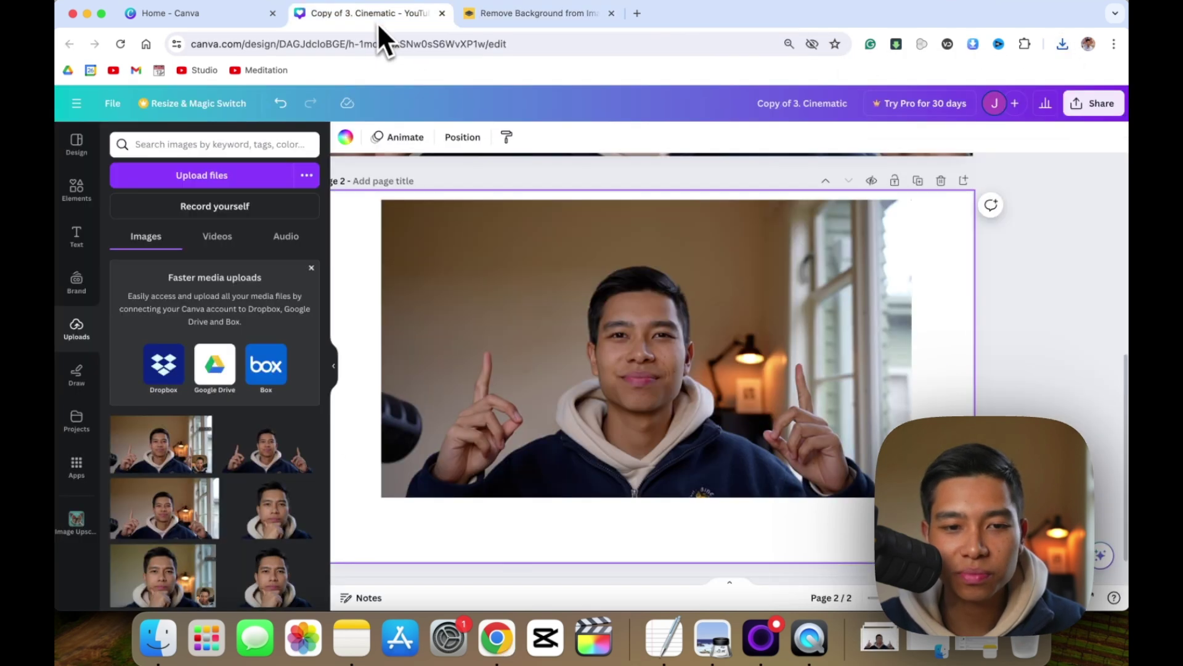
{"action": "left_click", "coordinate": [1065, 47]}
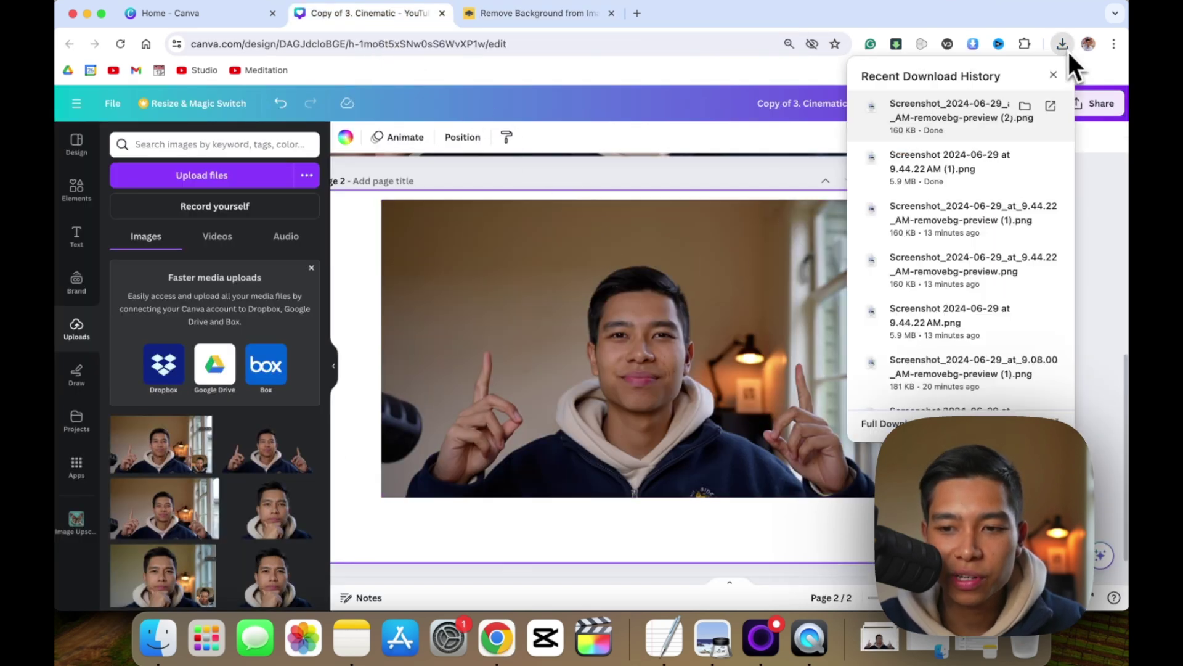
{"action": "left_click_drag", "start_coordinate": [924, 117], "coordinate": [347, 182]}
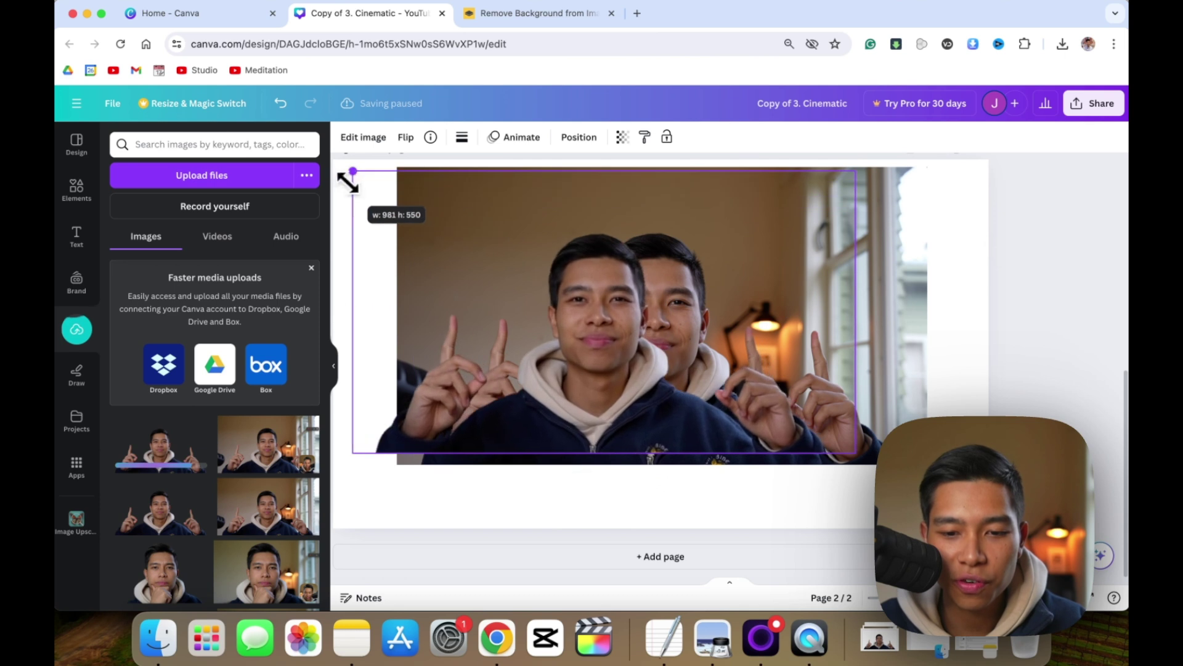
{"action": "left_click_drag", "start_coordinate": [595, 294], "coordinate": [674, 289]}
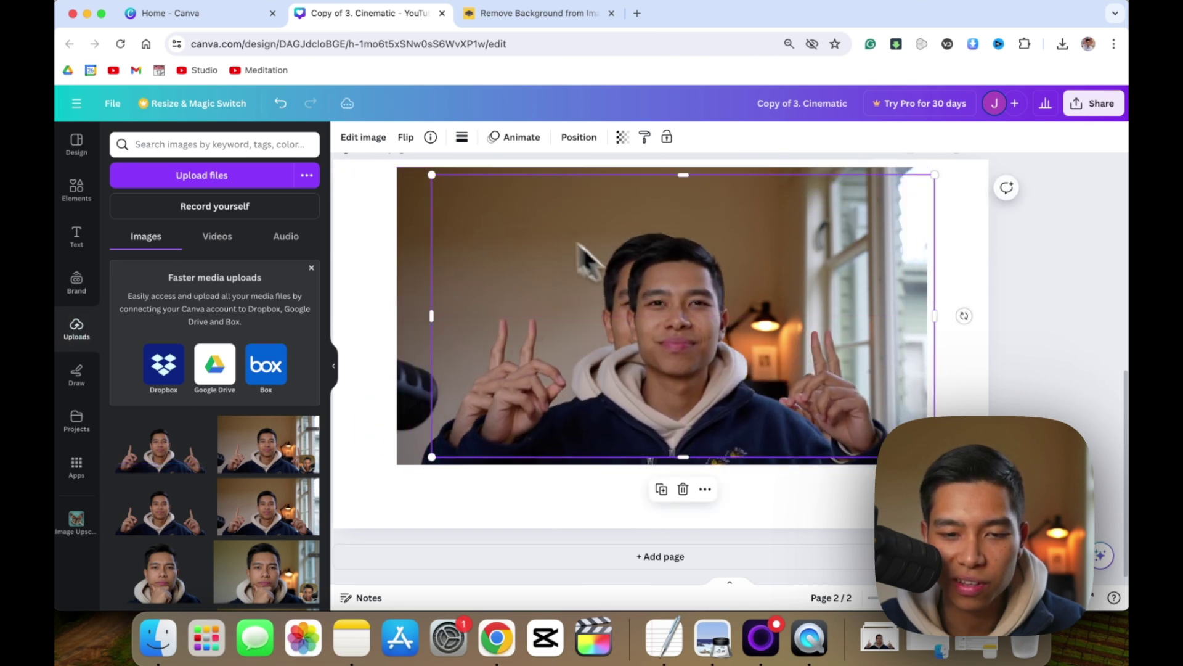
Enlarge the background photo on page 2 until it fills the whole page, with the subject near the centre
{"action": "left_click", "coordinate": [423, 213]}
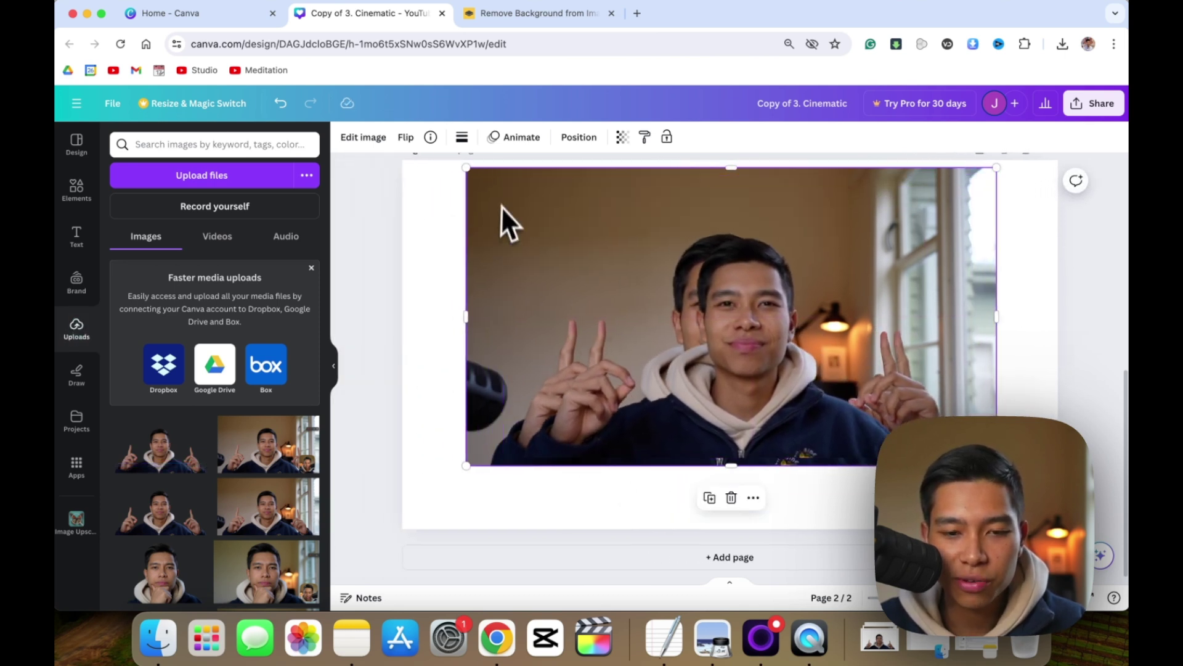
{"action": "left_click_drag", "start_coordinate": [472, 174], "coordinate": [407, 163]}
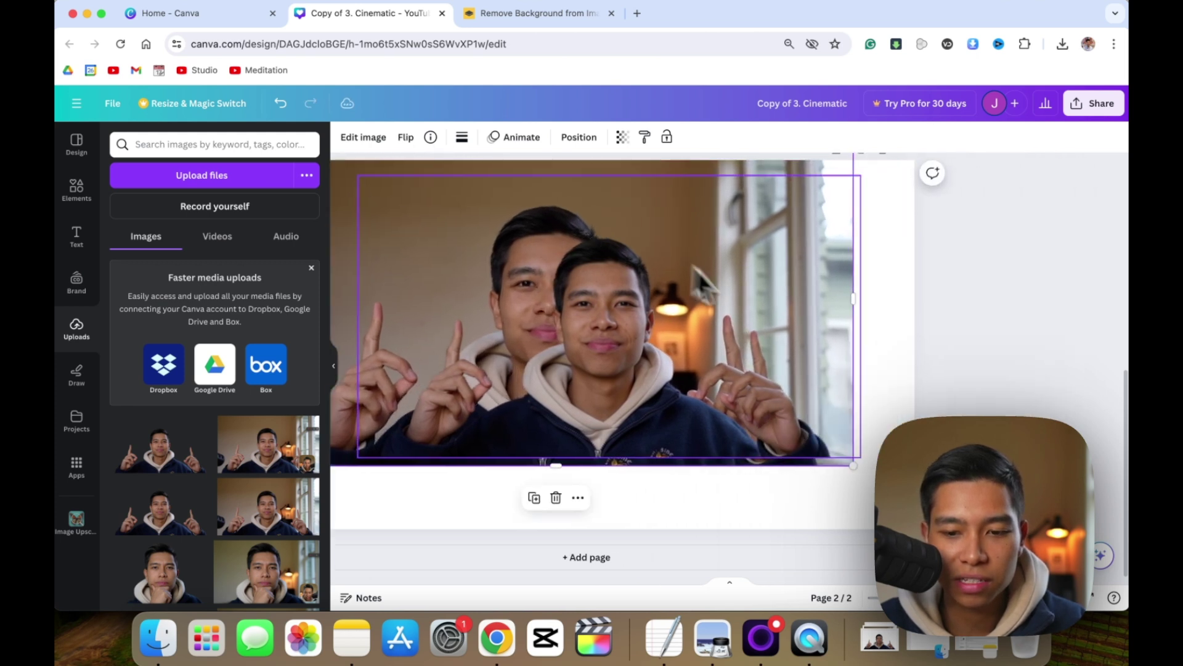
{"action": "left_click_drag", "start_coordinate": [853, 465], "coordinate": [967, 528]}
{"action": "scroll", "coordinate": [811, 440], "scroll_direction": "left", "scroll_amount": 2}
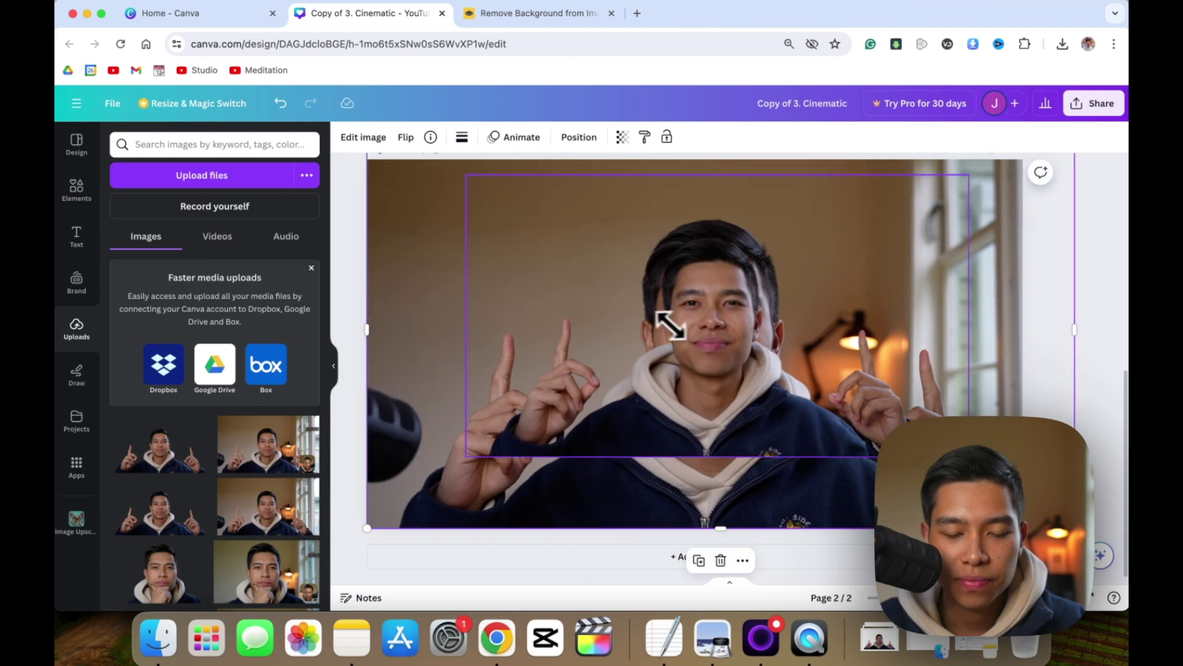
{"action": "scroll", "coordinate": [435, 441], "scroll_direction": "down", "scroll_amount": 3}
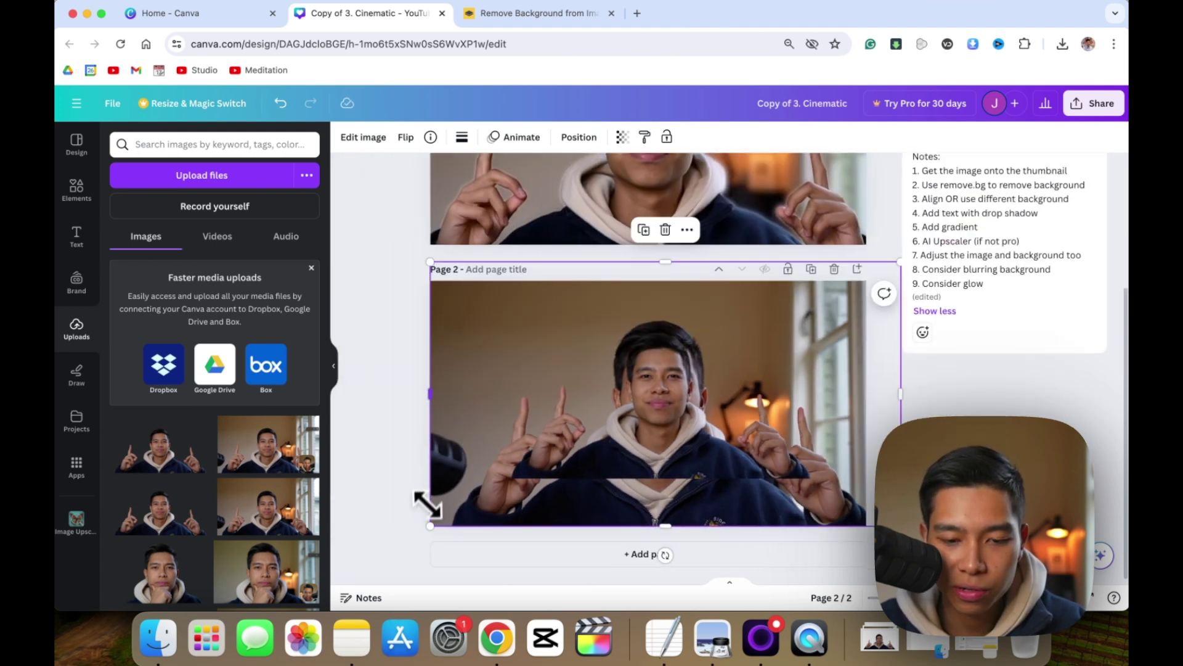
{"action": "left_click_drag", "start_coordinate": [431, 522], "coordinate": [411, 533]}
{"action": "left_click_drag", "start_coordinate": [417, 389], "coordinate": [429, 387]}
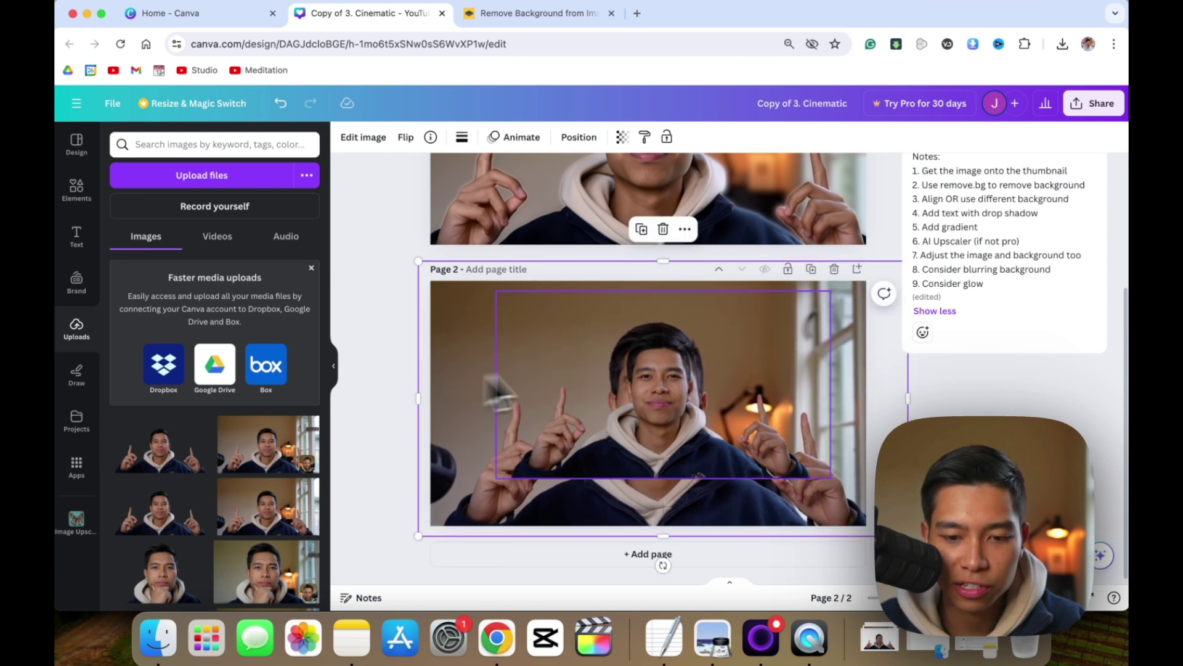
Scale up the cutout and align it exactly over the same subject in the background photo
{"action": "left_click", "coordinate": [660, 379]}
{"action": "left_click_drag", "start_coordinate": [496, 293], "coordinate": [332, 187]}
{"action": "left_click_drag", "start_coordinate": [594, 364], "coordinate": [677, 431]}
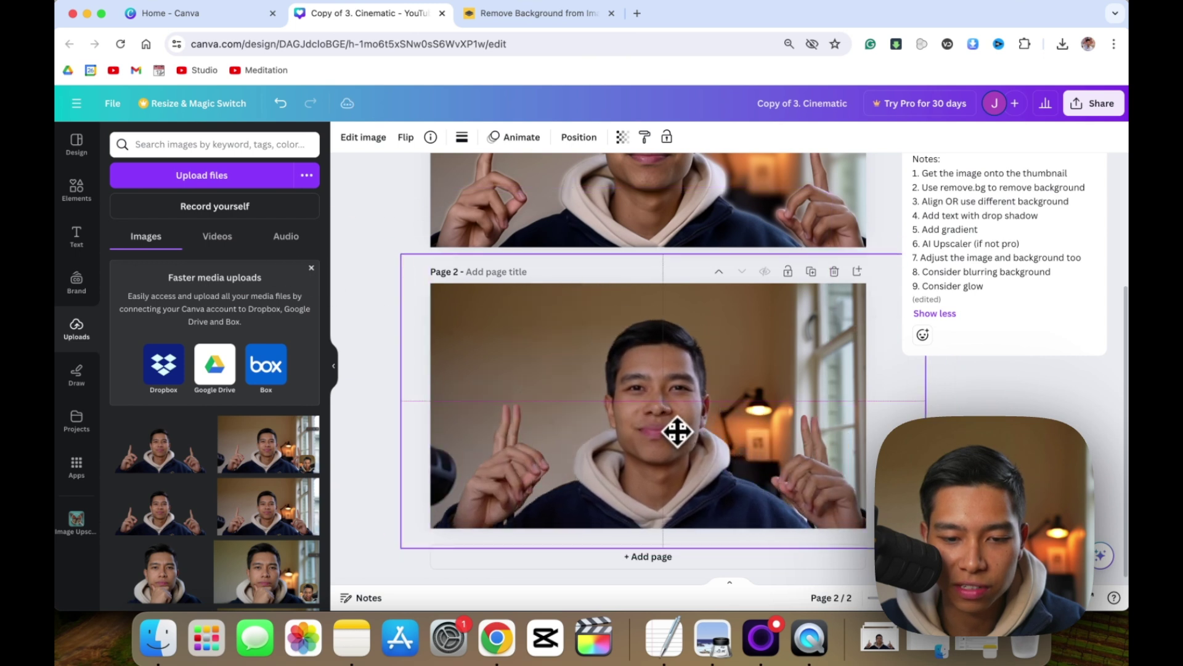
{"action": "left_click_drag", "start_coordinate": [401, 254], "coordinate": [420, 262]}
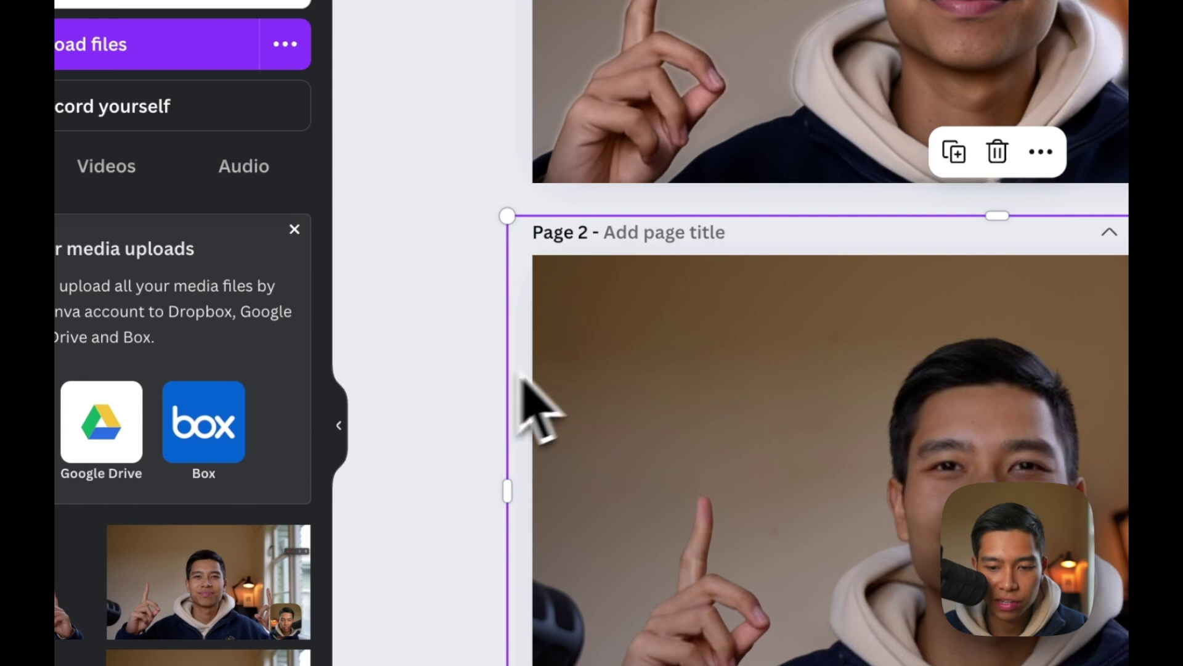
Crop the empty area above the head off the cutout on page 2
{"action": "left_click", "coordinate": [470, 368]}
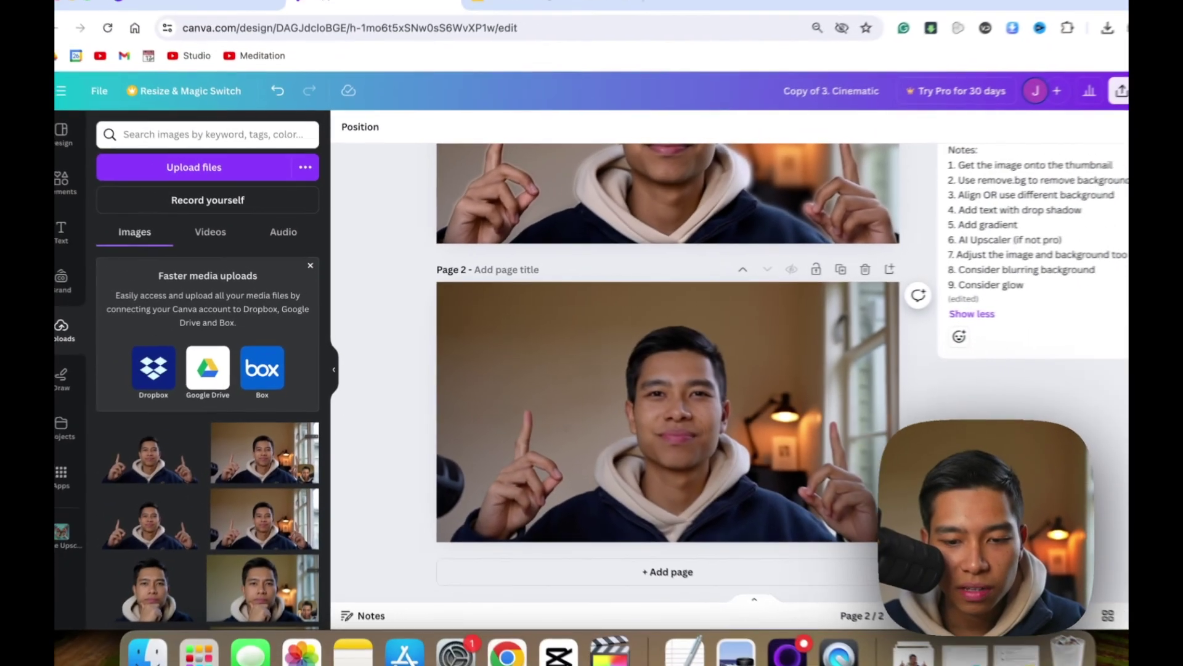
{"action": "scroll", "coordinate": [961, 432], "scroll_direction": "up", "scroll_amount": 4}
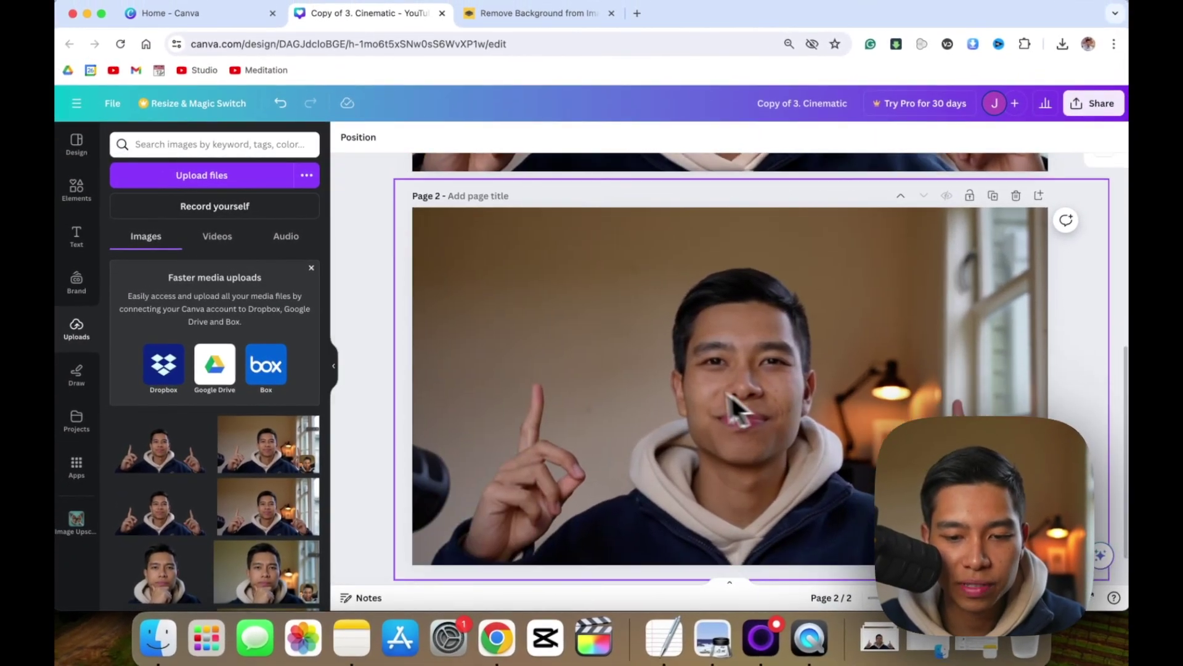
{"action": "left_click", "coordinate": [683, 381]}
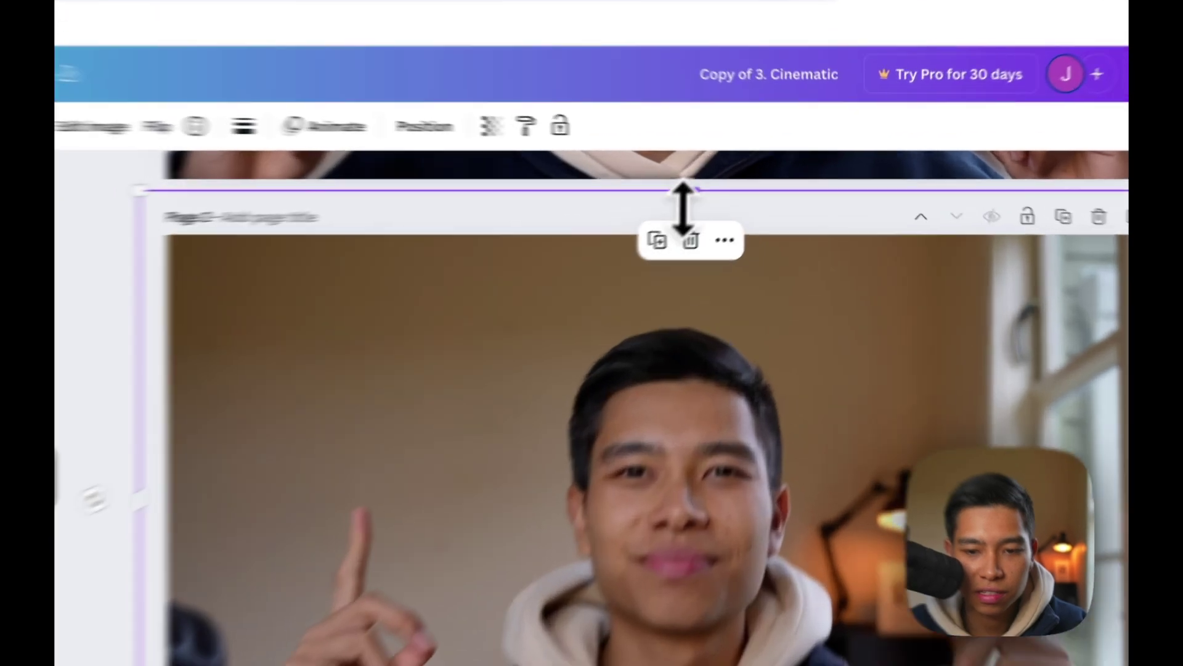
{"action": "left_click_drag", "start_coordinate": [751, 179], "coordinate": [751, 249]}
{"action": "key", "text": "super+z"}
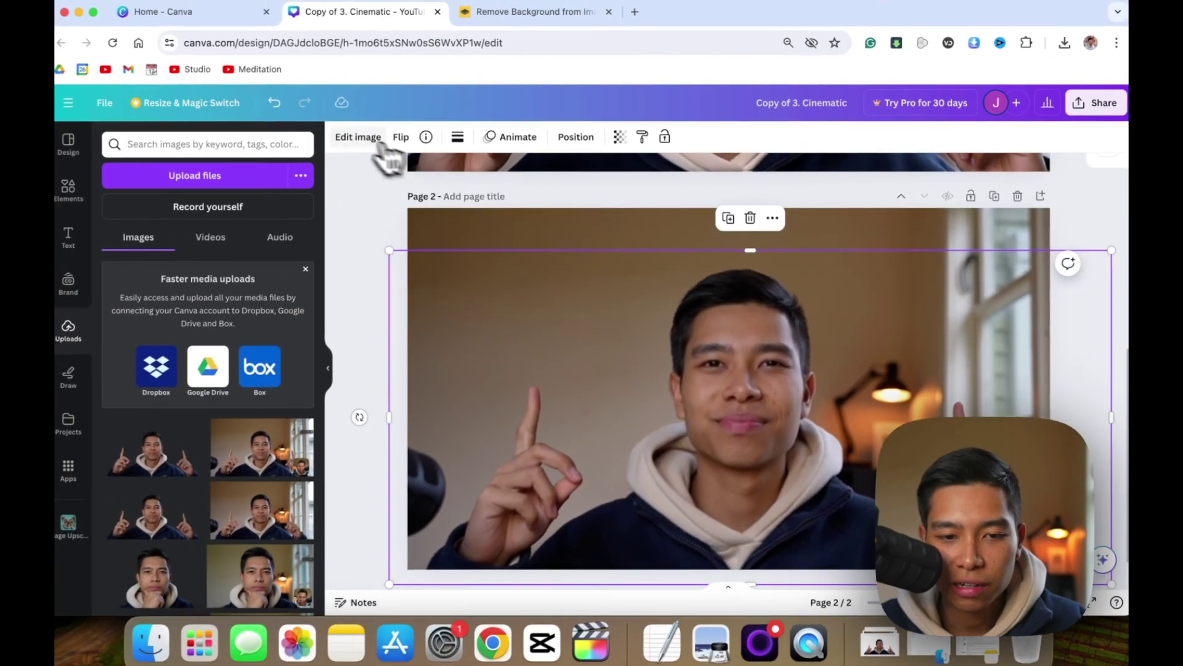
Upscale the cutout on page 2 by 2x with Image Upscaler and replace the original cutout in the design
{"action": "left_click", "coordinate": [370, 138]}
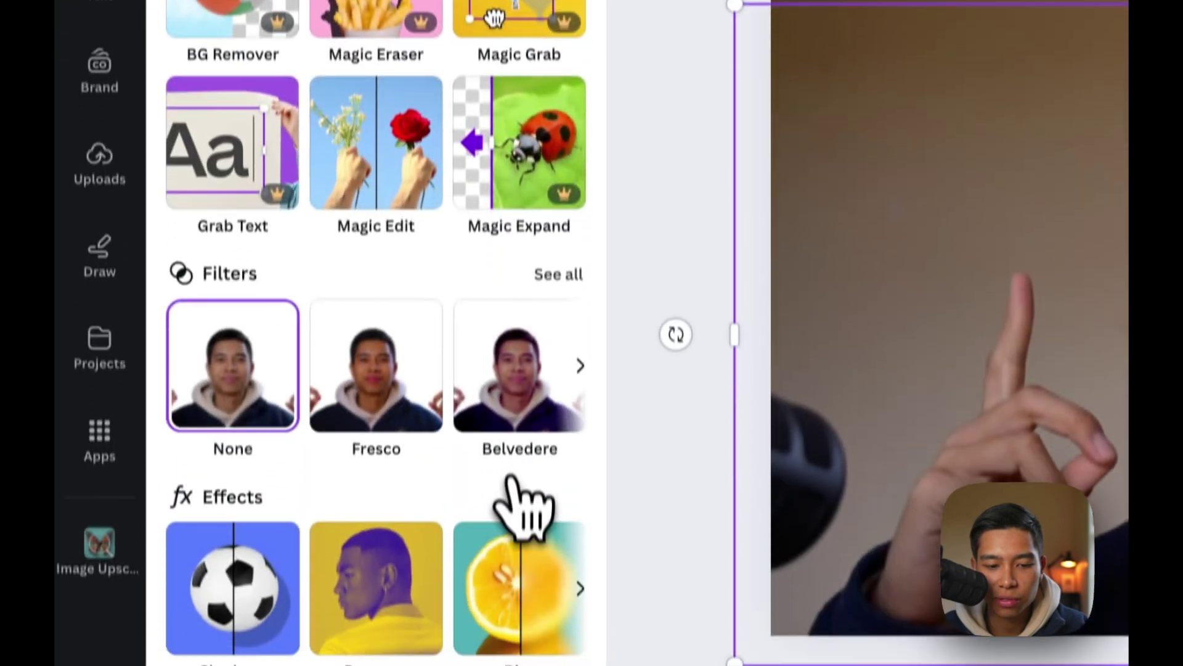
{"action": "scroll", "coordinate": [345, 524], "scroll_direction": "down", "scroll_amount": 2}
{"action": "scroll", "coordinate": [419, 197], "scroll_direction": "down", "scroll_amount": 1}
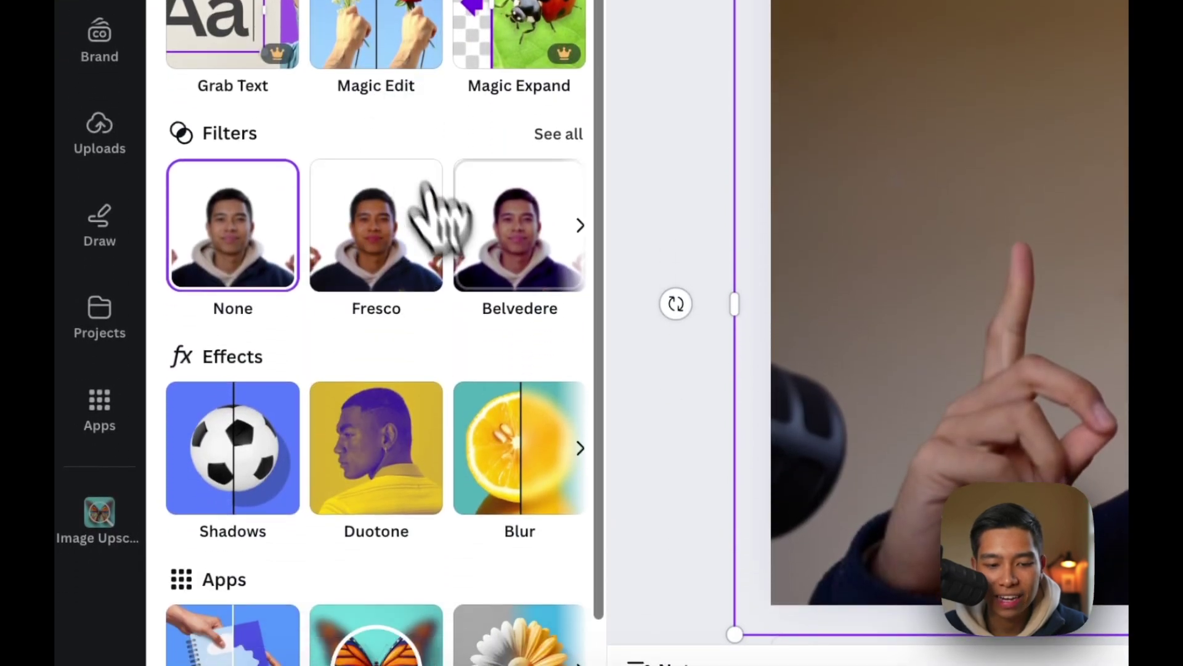
{"action": "scroll", "coordinate": [441, 215], "scroll_direction": "down", "scroll_amount": 2}
{"action": "left_click", "coordinate": [431, 505]}
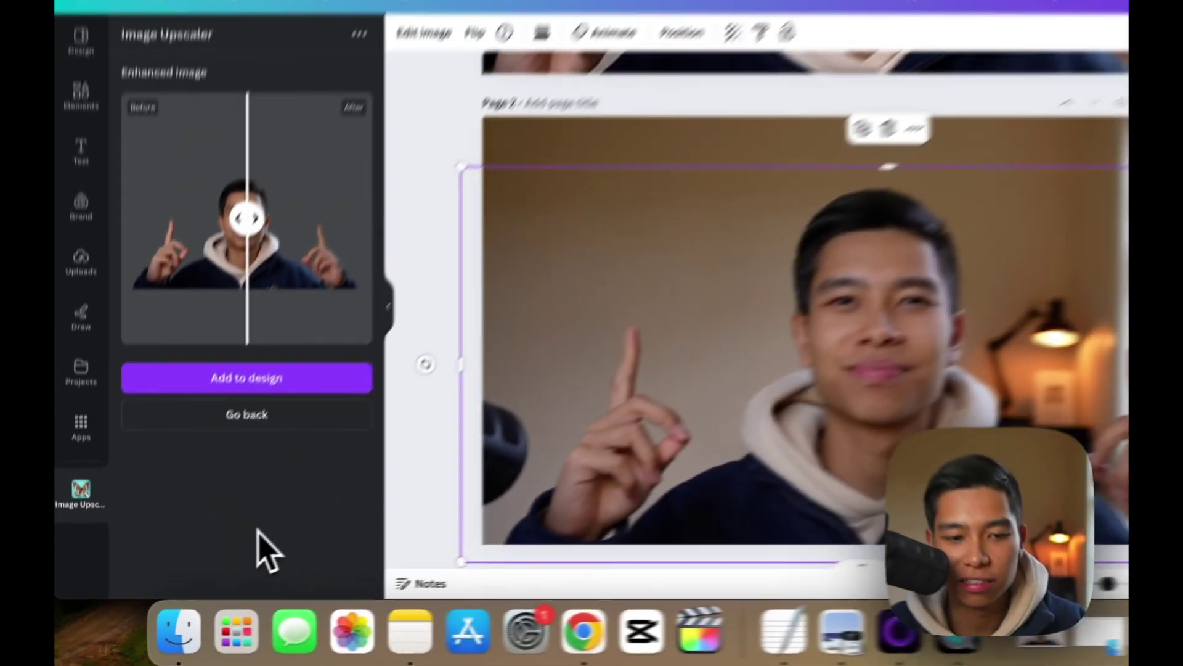
{"action": "left_click", "coordinate": [246, 379]}
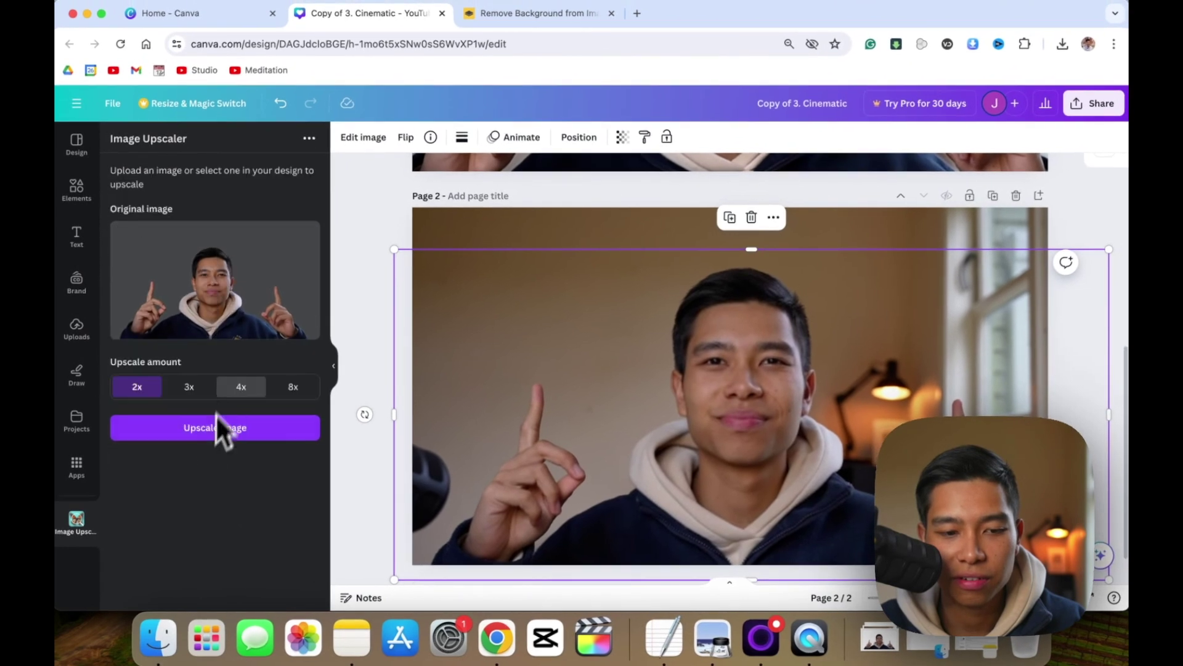
{"action": "left_click", "coordinate": [222, 428]}
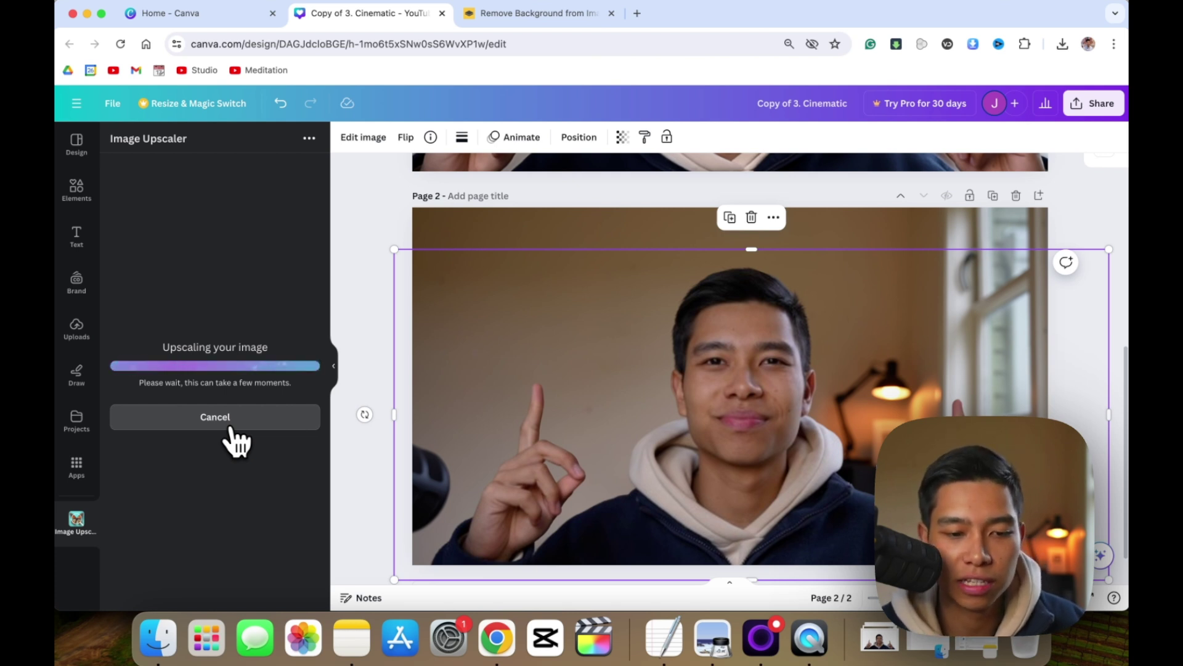
{"action": "left_click", "coordinate": [229, 425]}
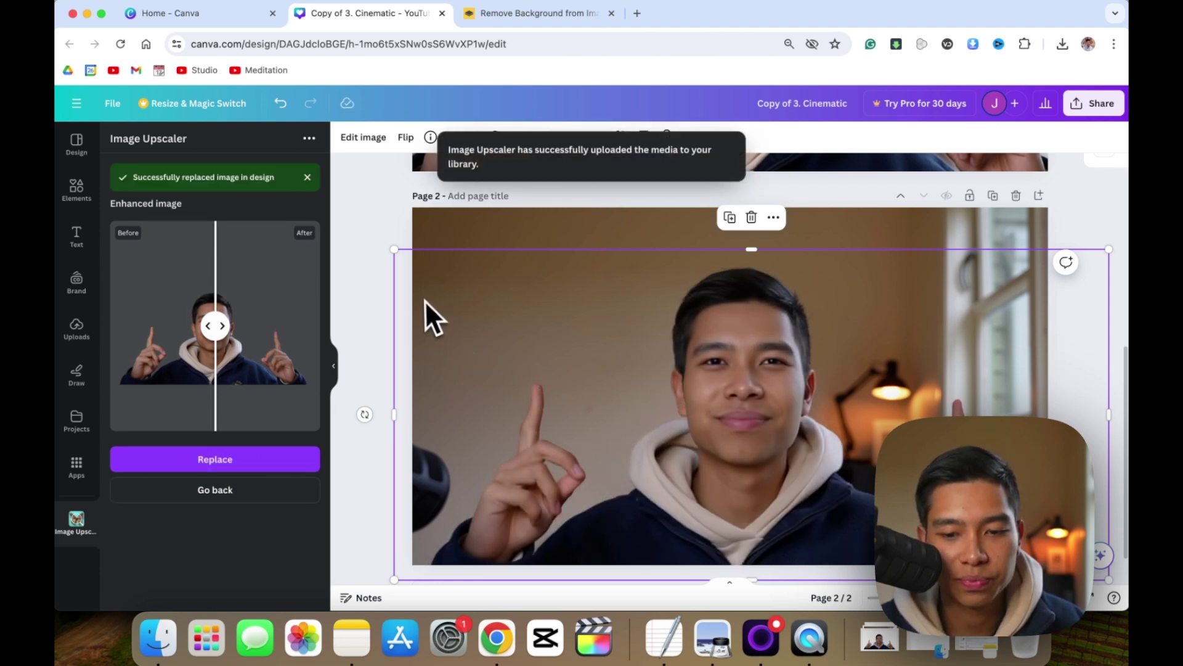
{"action": "left_click", "coordinate": [360, 243]}
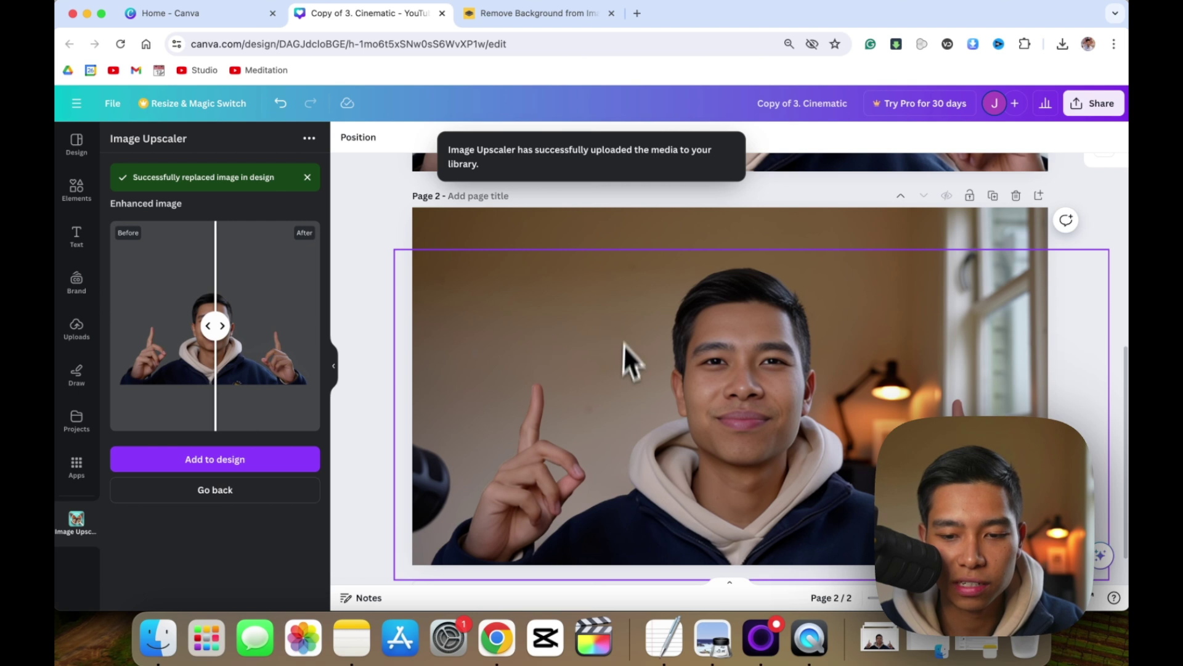
Add a fading black gradient graphic from the "black gradient" element results to page 2 and rotate it by 180°
{"action": "scroll", "coordinate": [619, 355], "scroll_direction": "up", "scroll_amount": 3}
{"action": "scroll", "coordinate": [600, 368], "scroll_direction": "up", "scroll_amount": 3}
{"action": "scroll", "coordinate": [600, 367], "scroll_direction": "down", "scroll_amount": 5}
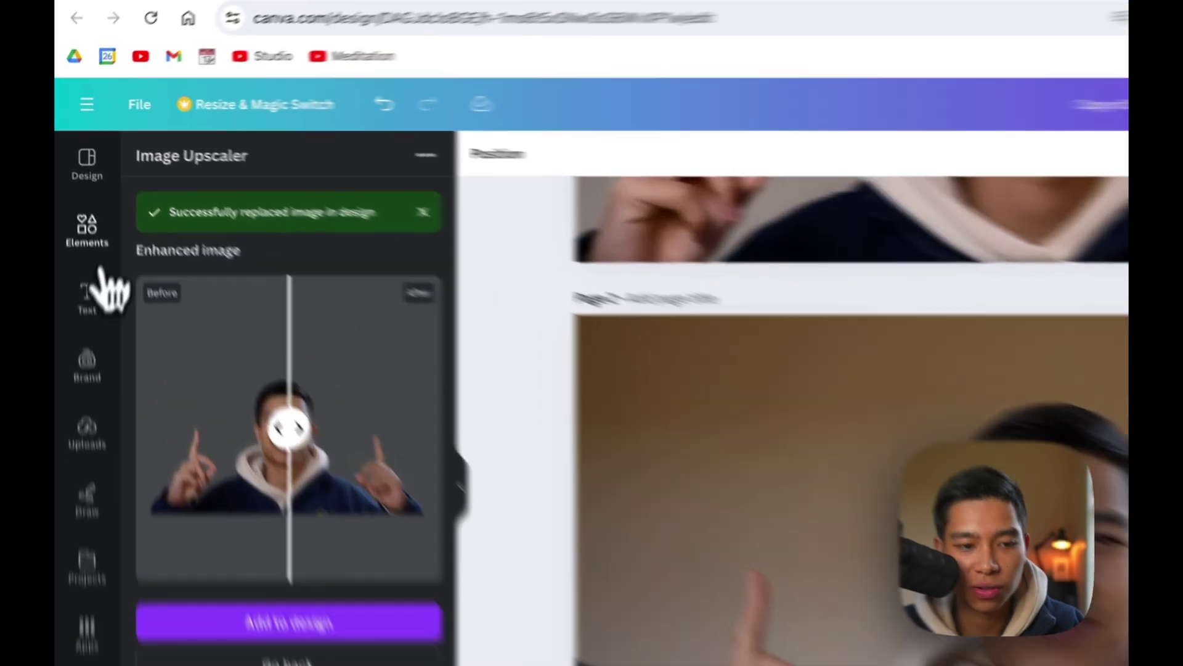
{"action": "left_click", "coordinate": [76, 188]}
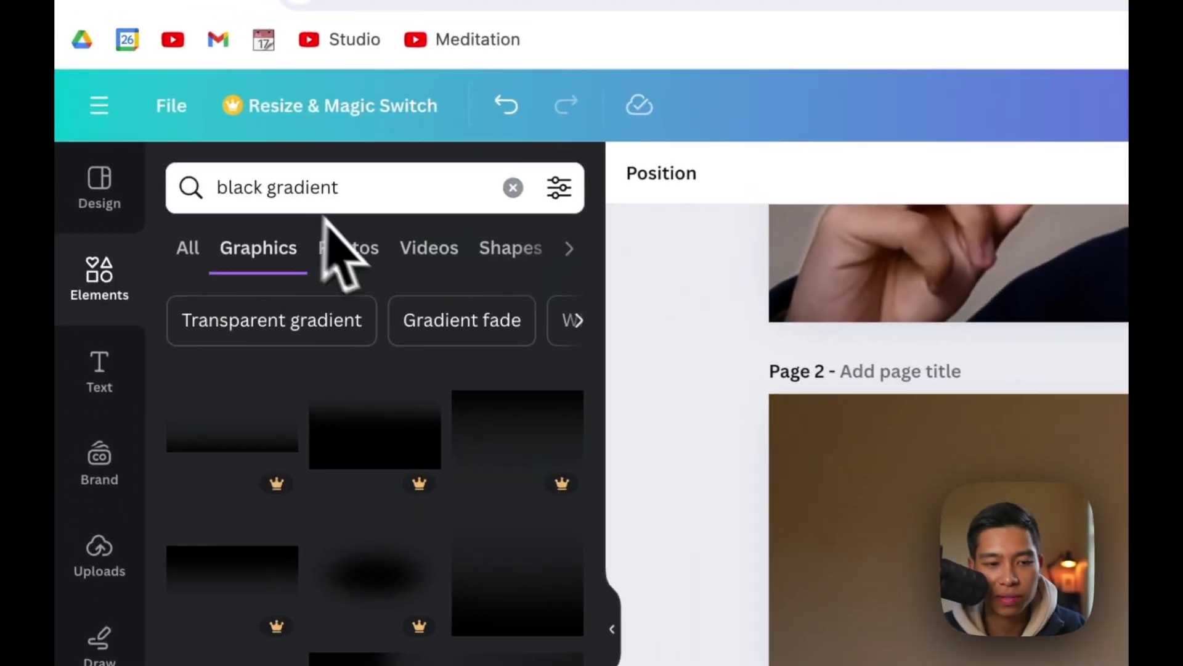
{"action": "left_click_drag", "start_coordinate": [345, 189], "coordinate": [172, 189]}
{"action": "left_click", "coordinate": [386, 185]}
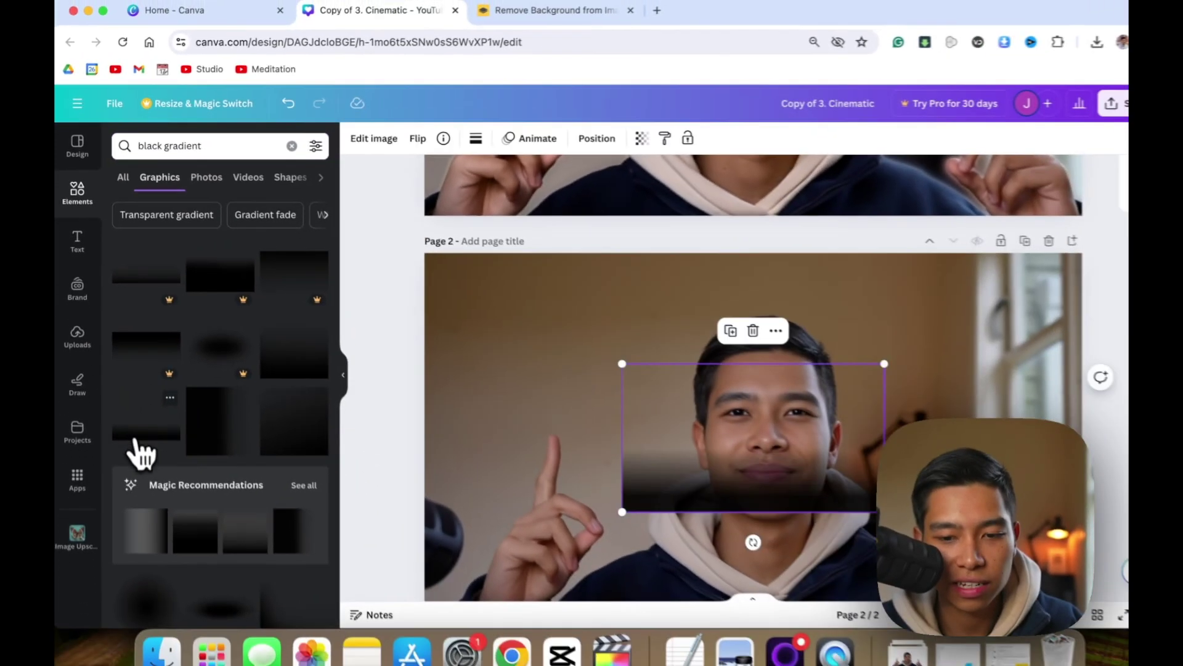
{"action": "left_click_drag", "start_coordinate": [754, 542], "coordinate": [757, 311]}
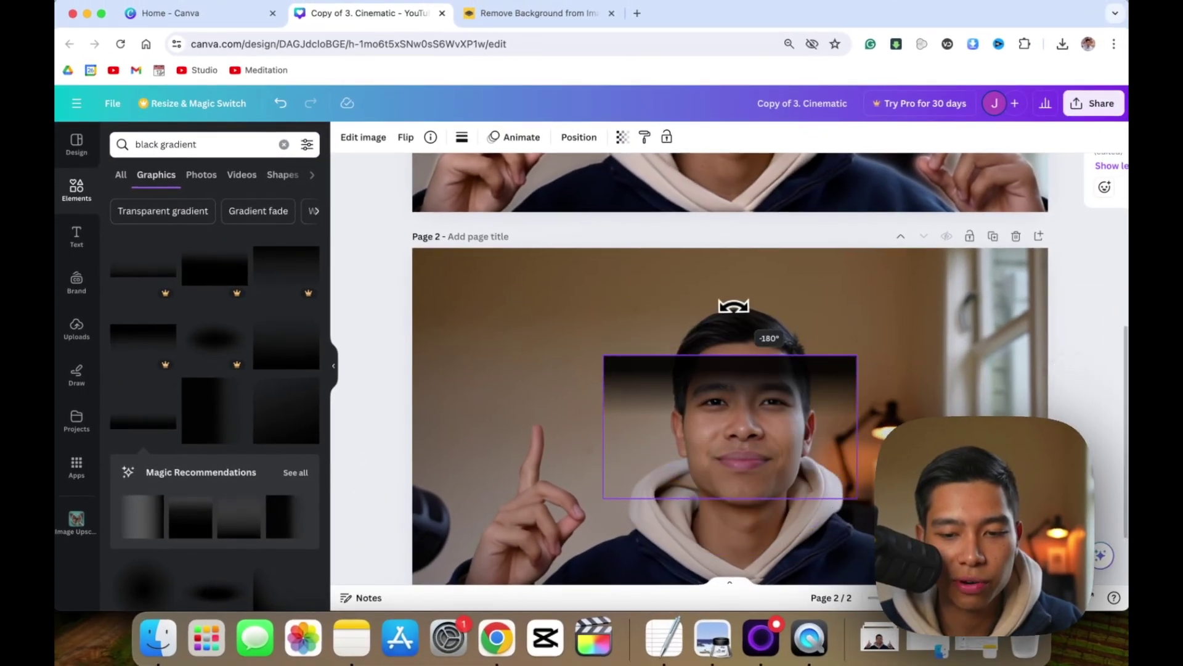
Enlarge the gradient from the page's upper-left corner until it spans the full width and send it behind the cutout
{"action": "left_click_drag", "start_coordinate": [705, 388], "coordinate": [515, 290]}
{"action": "left_click_drag", "start_coordinate": [665, 391], "coordinate": [1104, 549]}
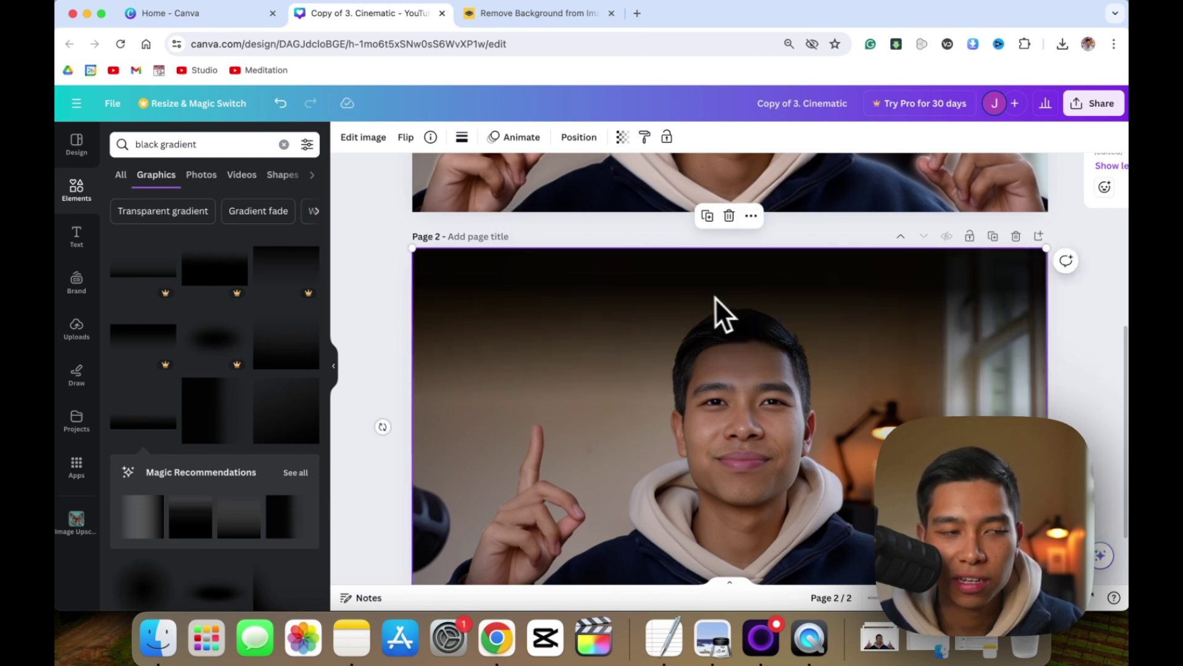
{"action": "key", "text": "super+bracketleft"}
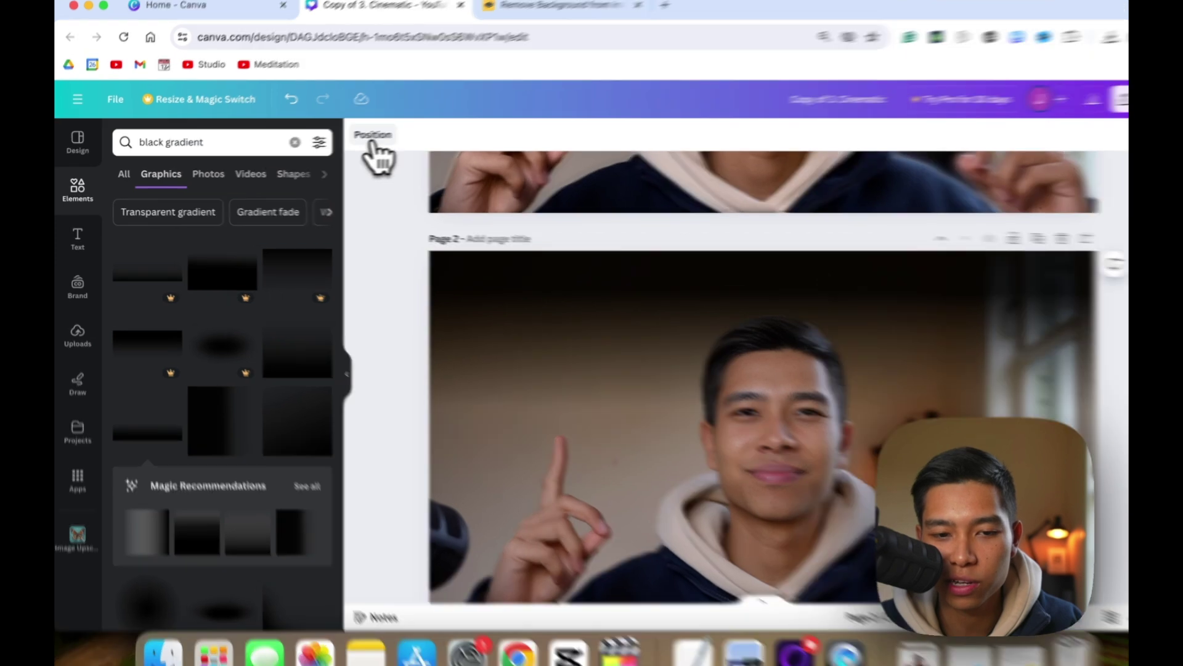
Apply the Blur effect to the whole background photo layer on page 2
{"action": "left_click", "coordinate": [358, 138]}
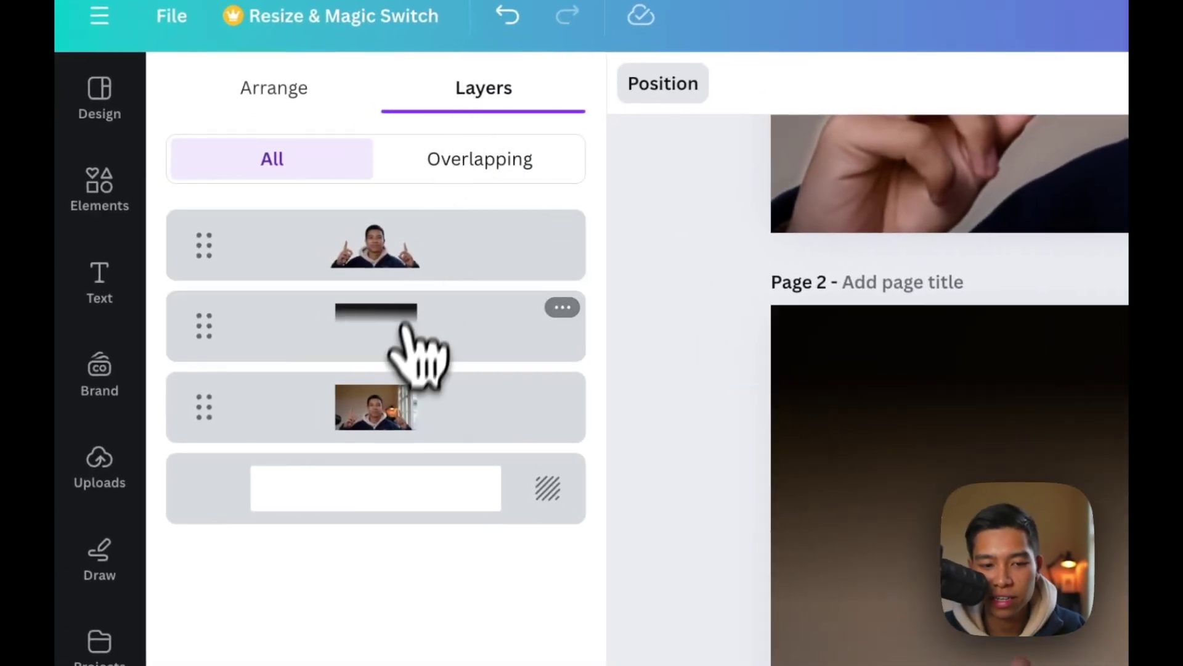
{"action": "left_click", "coordinate": [397, 413]}
{"action": "left_click", "coordinate": [666, 86]}
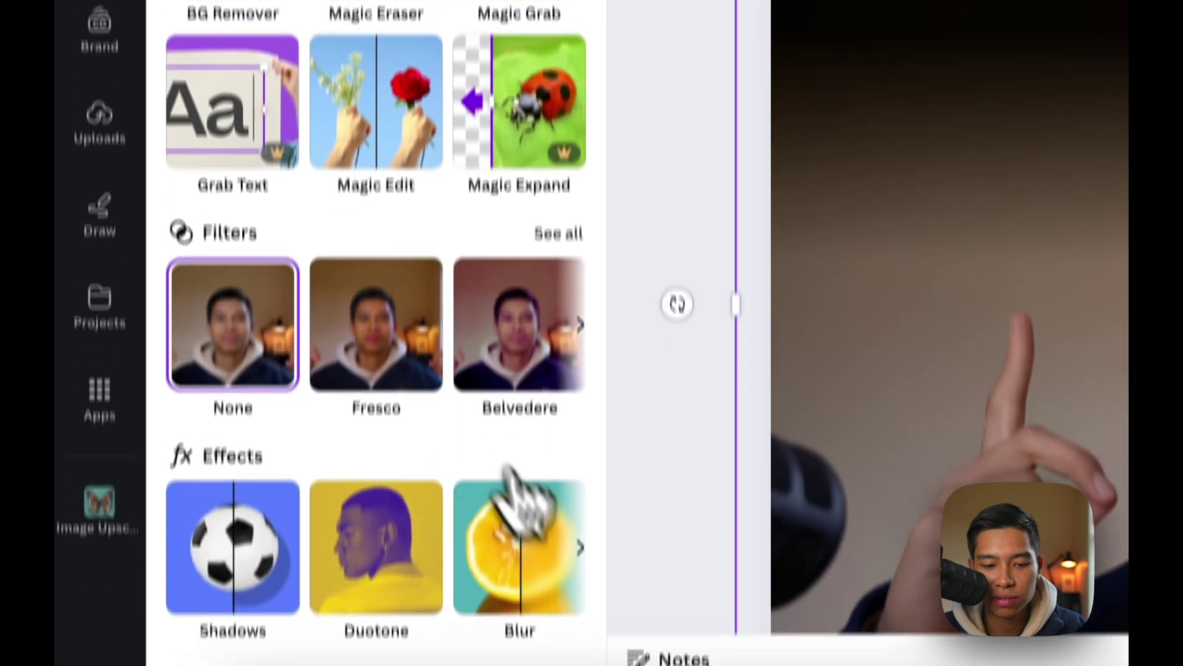
{"action": "left_click", "coordinate": [578, 491]}
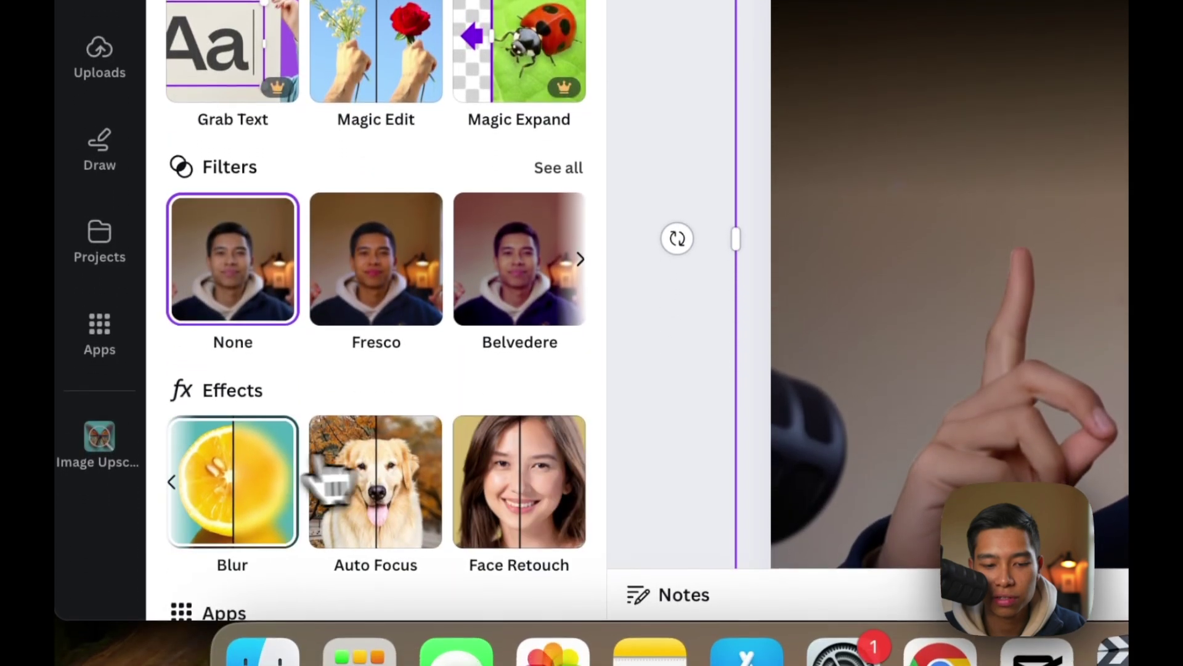
{"action": "left_click", "coordinate": [277, 477]}
{"action": "left_click_drag", "start_coordinate": [119, 191], "coordinate": [200, 246]}
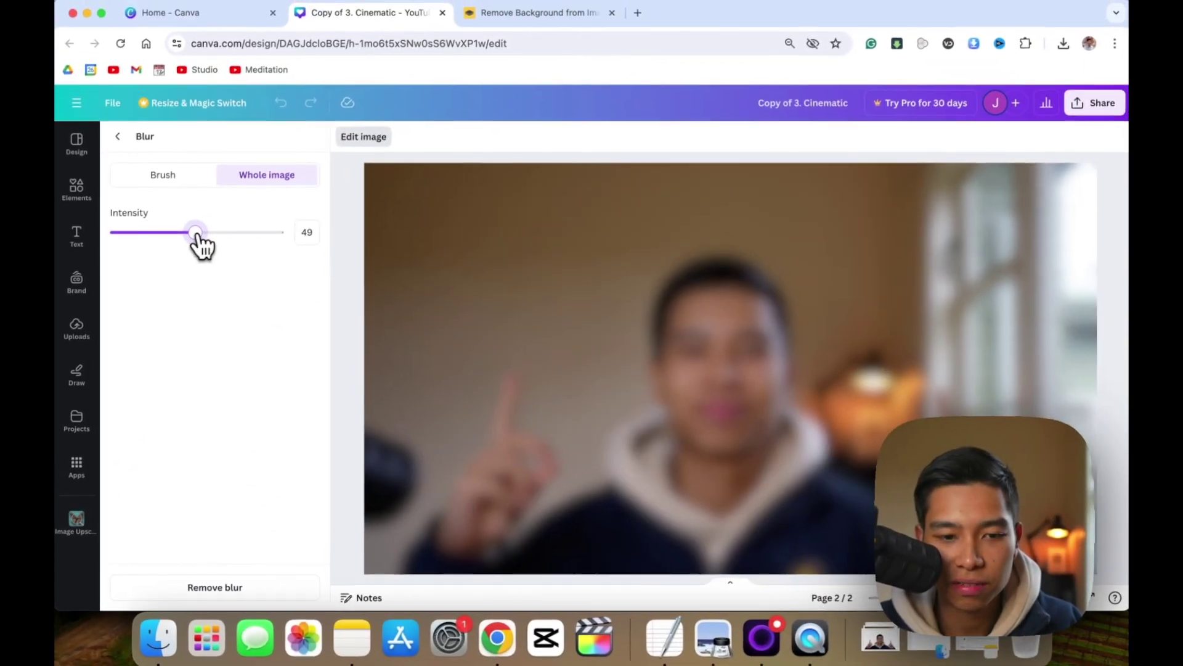
{"action": "left_click", "coordinate": [117, 136]}
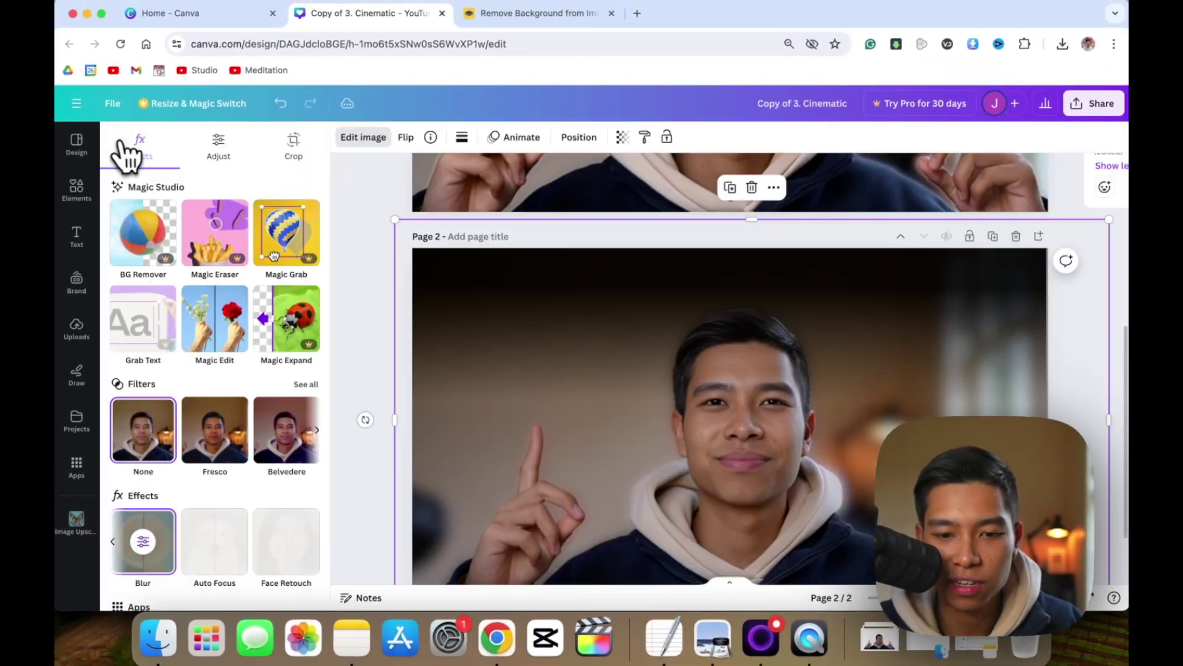
{"action": "left_click", "coordinate": [384, 241]}
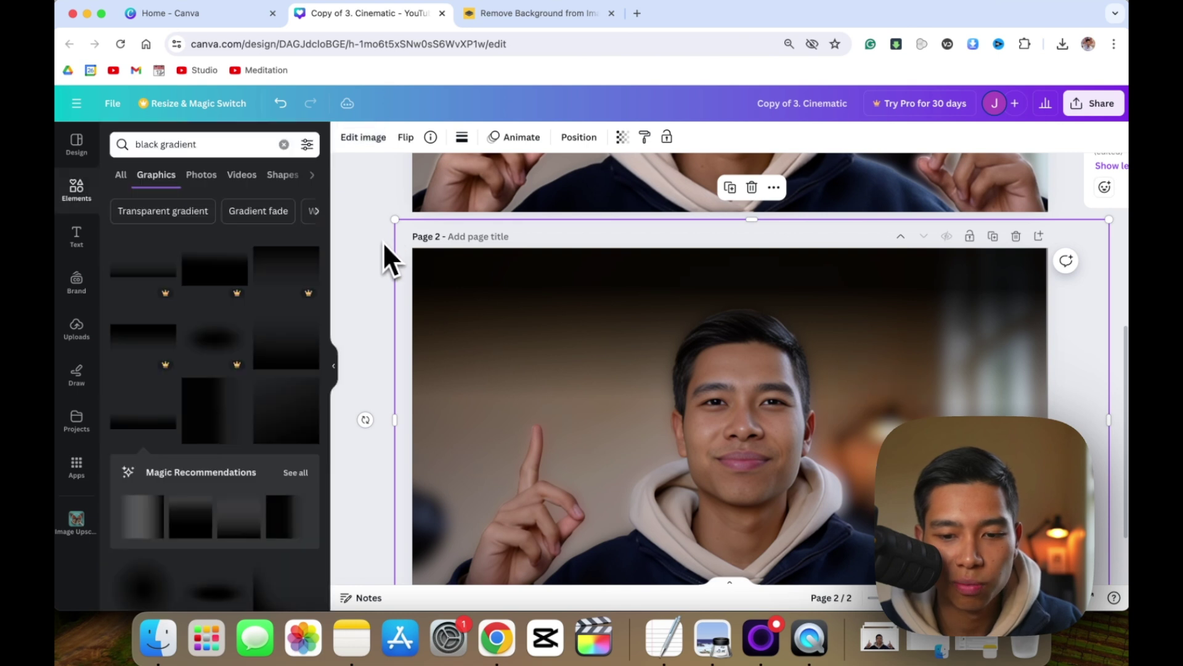
Add a text box reading "BEHIND OBJECT" to page 2
{"action": "scroll", "coordinate": [431, 248], "scroll_direction": "down", "scroll_amount": 1}
{"action": "scroll", "coordinate": [485, 259], "scroll_direction": "up", "scroll_amount": 2}
{"action": "scroll", "coordinate": [454, 286], "scroll_direction": "down", "scroll_amount": 4}
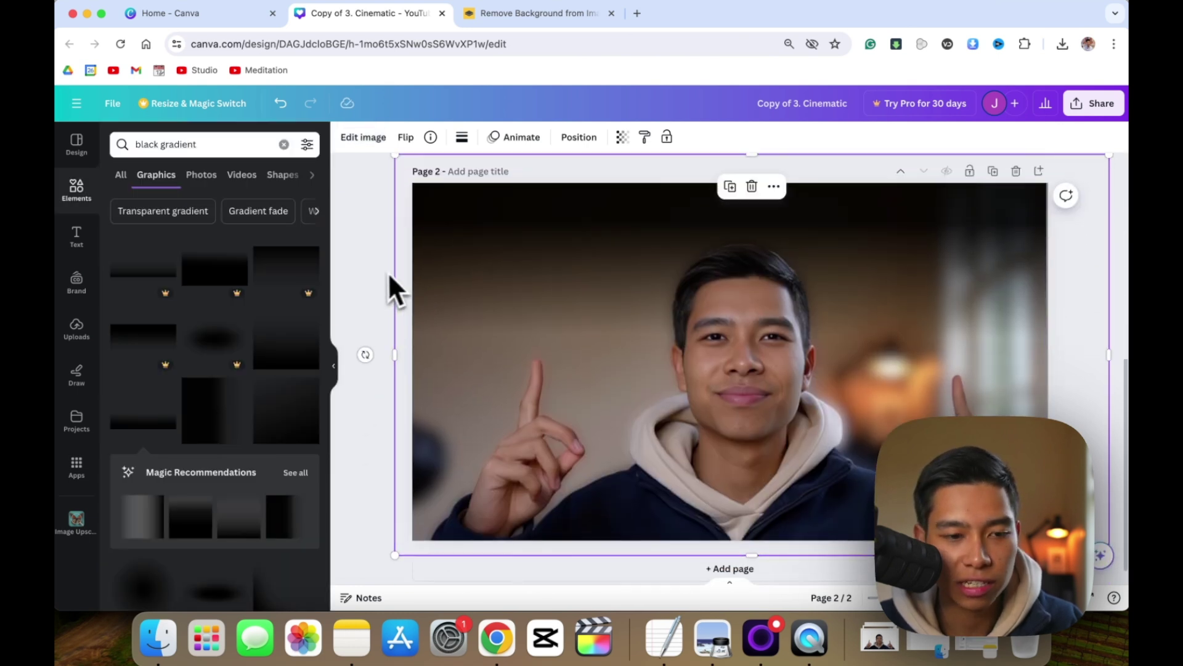
{"action": "left_click", "coordinate": [78, 241]}
{"action": "left_click", "coordinate": [239, 185]}
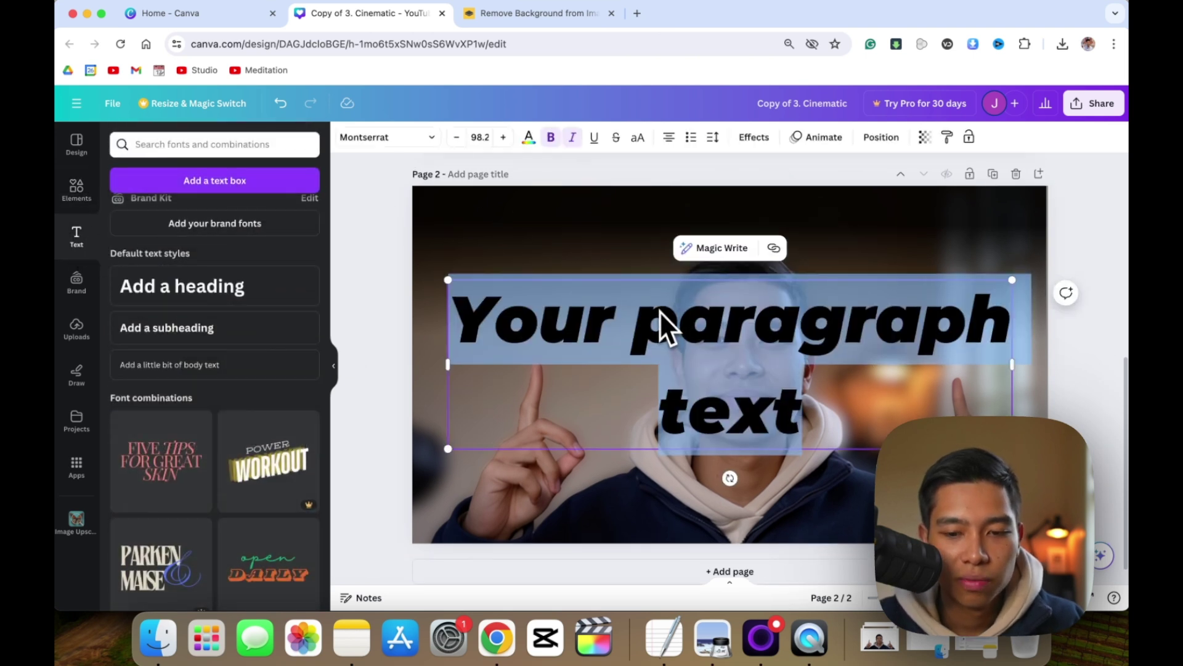
{"action": "scroll", "coordinate": [657, 312], "scroll_direction": "up", "scroll_amount": 10}
{"action": "scroll", "coordinate": [655, 313], "scroll_direction": "down", "scroll_amount": 10}
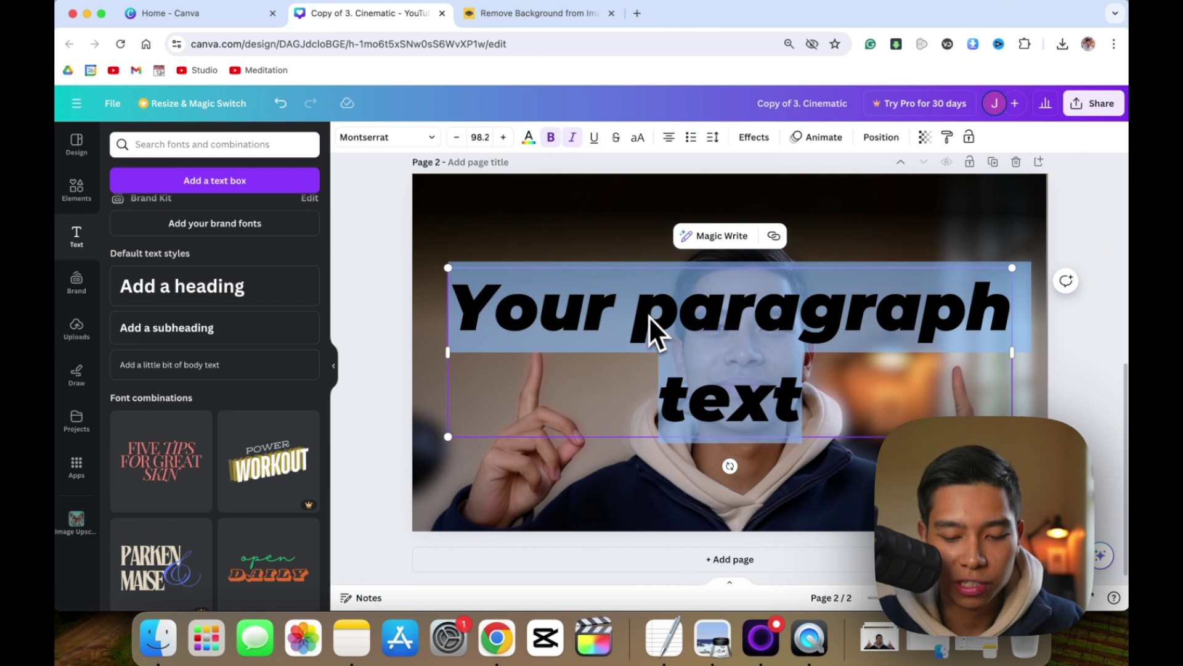
{"action": "type", "text": "BEHIND O"}
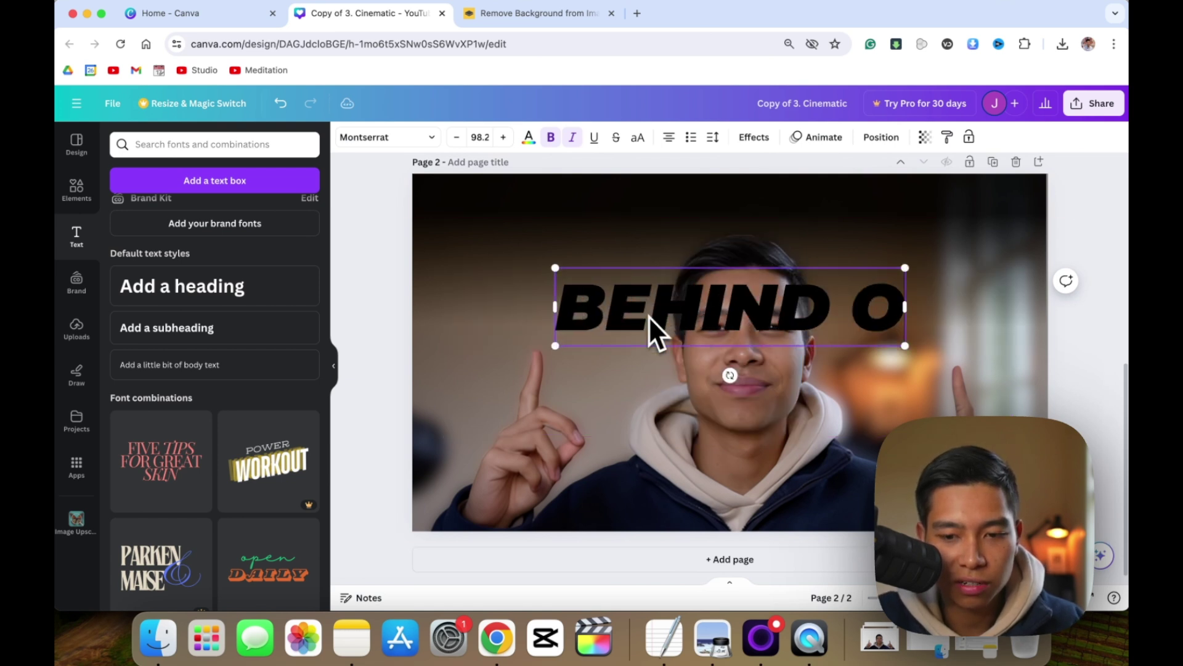
{"action": "type", "text": "BJECT"}
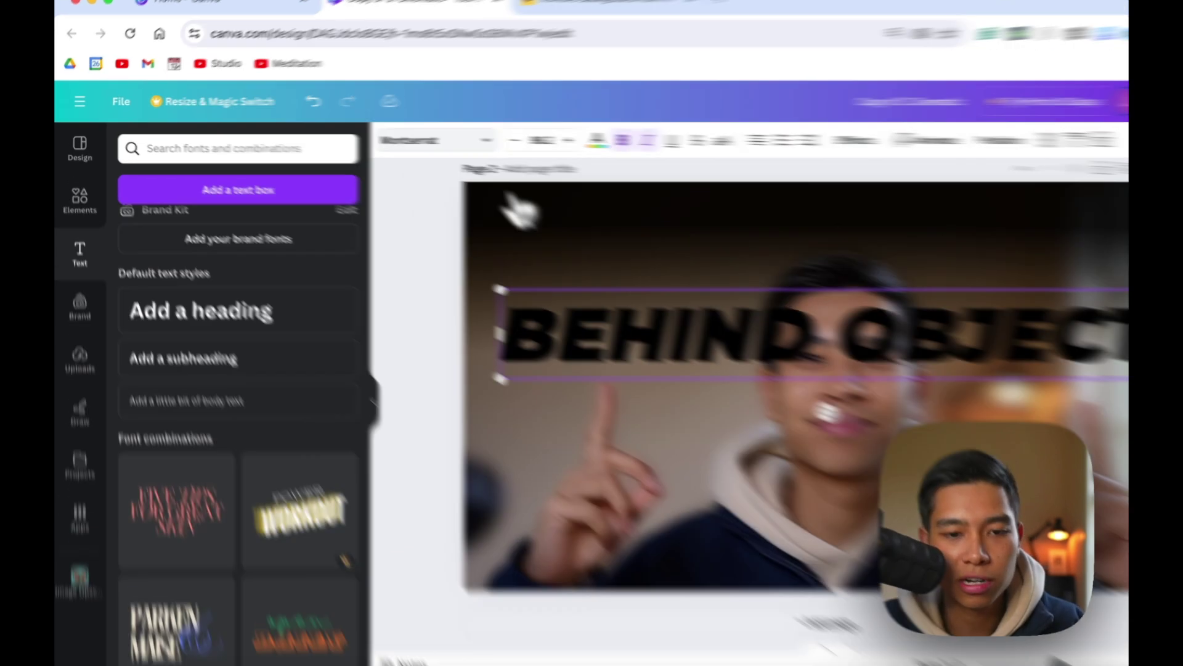
Check which Montserrat weight and which bold and italic styling the "BEHIND OBJECT" text uses
{"action": "left_click", "coordinate": [428, 137]}
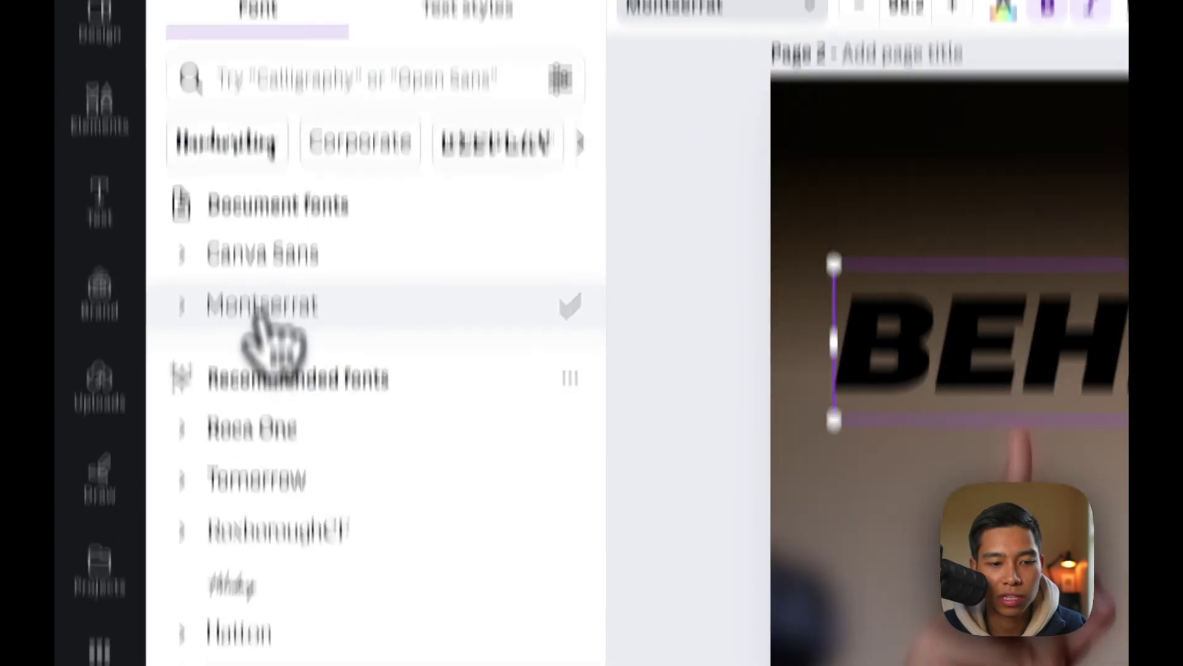
{"action": "left_click", "coordinate": [182, 305]}
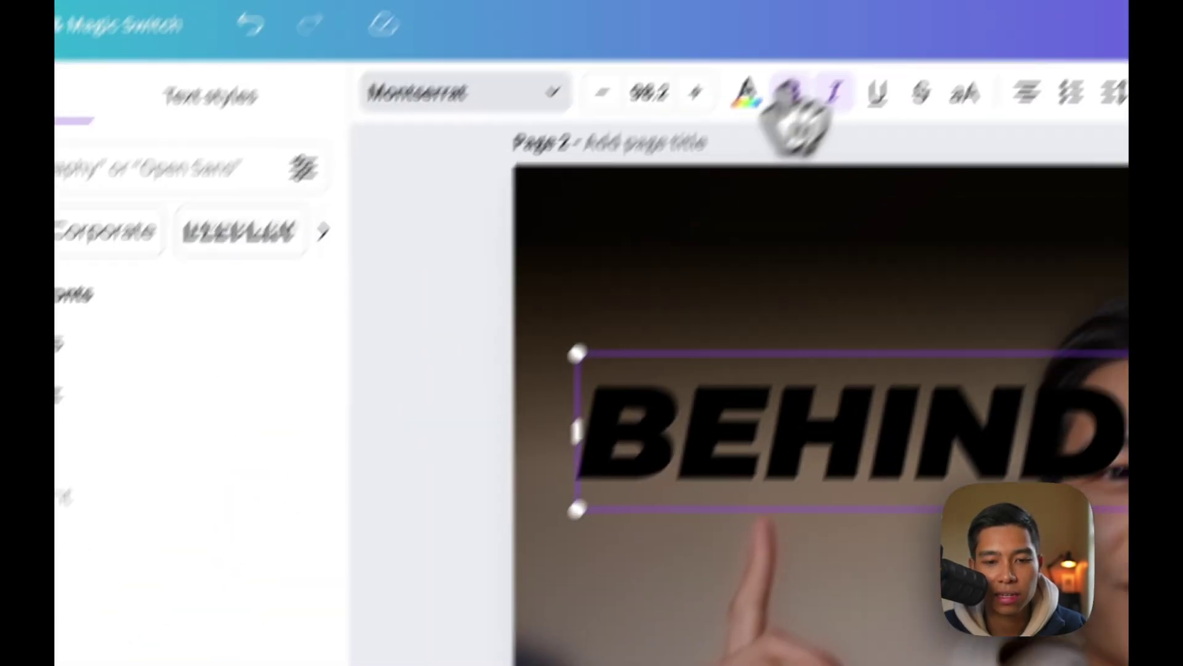
{"action": "left_click", "coordinate": [762, 179]}
{"action": "left_click", "coordinate": [757, 186]}
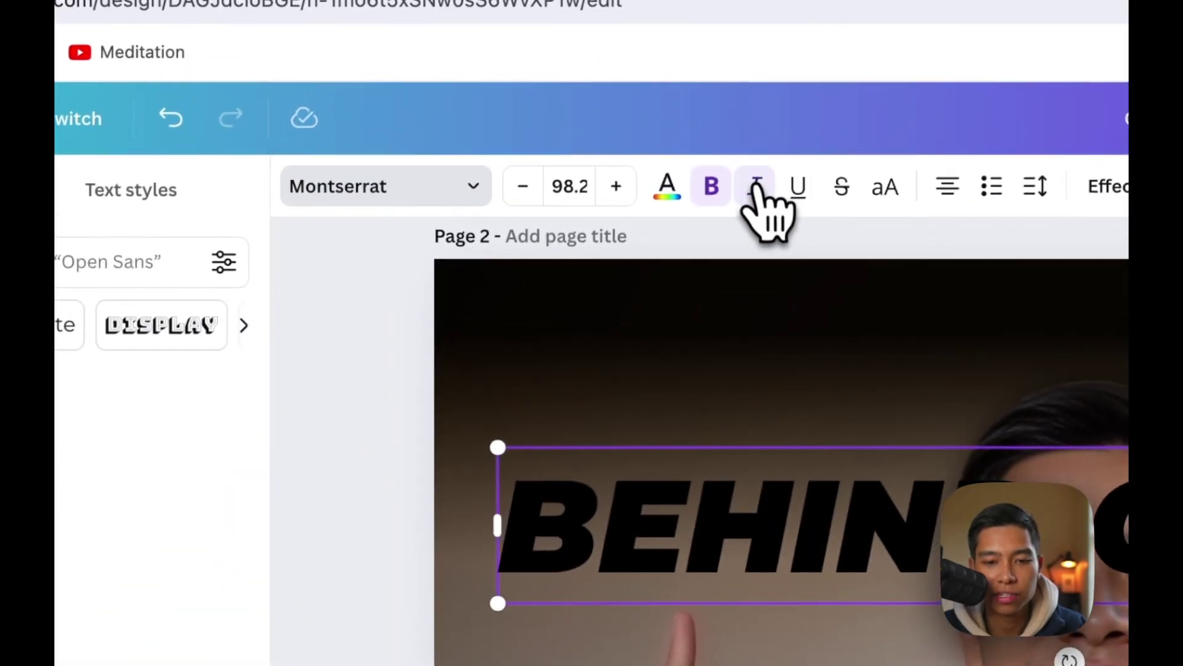
Change the colour of the whole "BEHIND OBJECT" text to white
{"action": "left_click", "coordinate": [667, 186]}
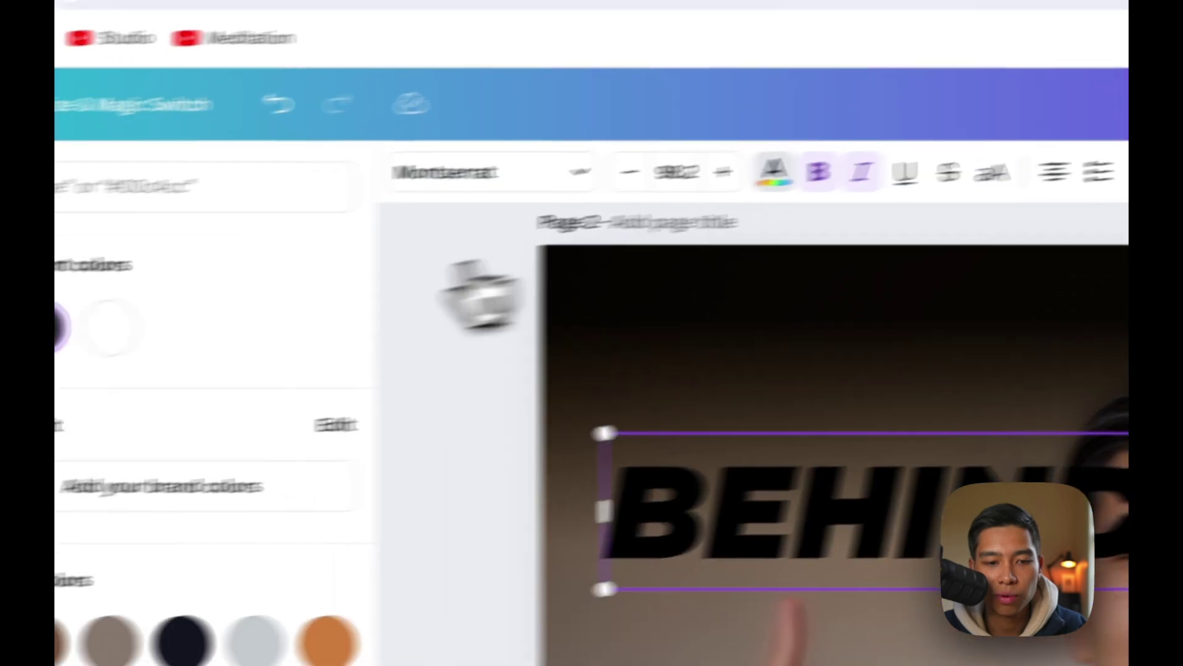
{"action": "left_click", "coordinate": [112, 328]}
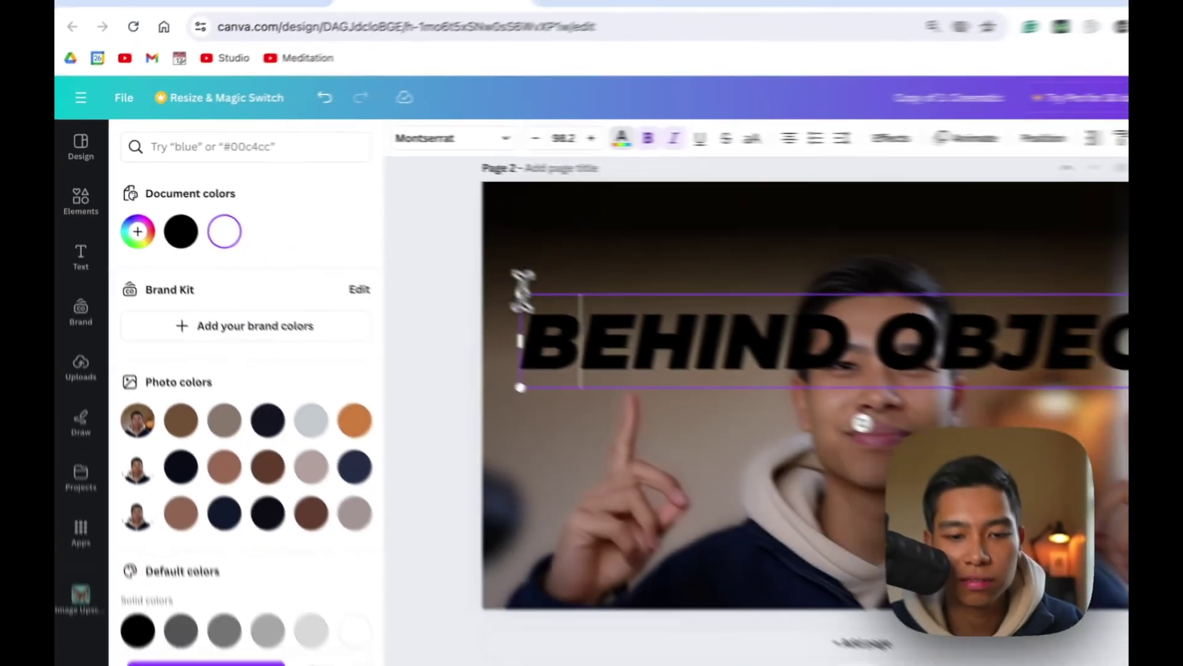
{"action": "double_click", "coordinate": [680, 507]}
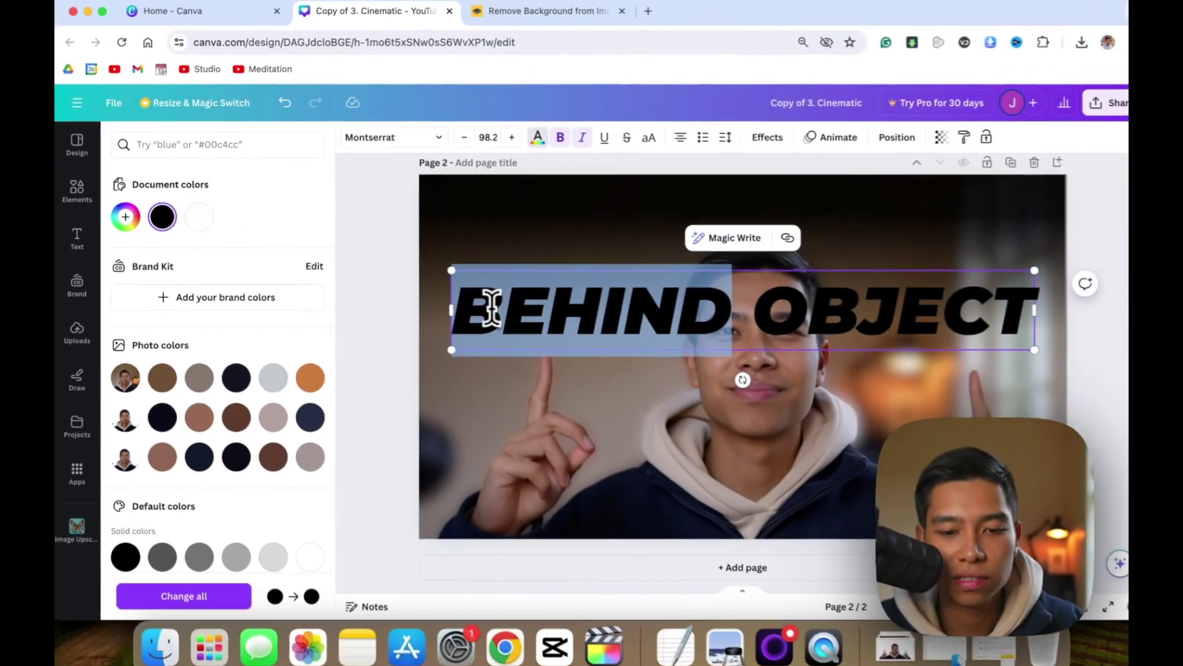
{"action": "triple_click", "coordinate": [491, 307]}
{"action": "left_click", "coordinate": [199, 216]}
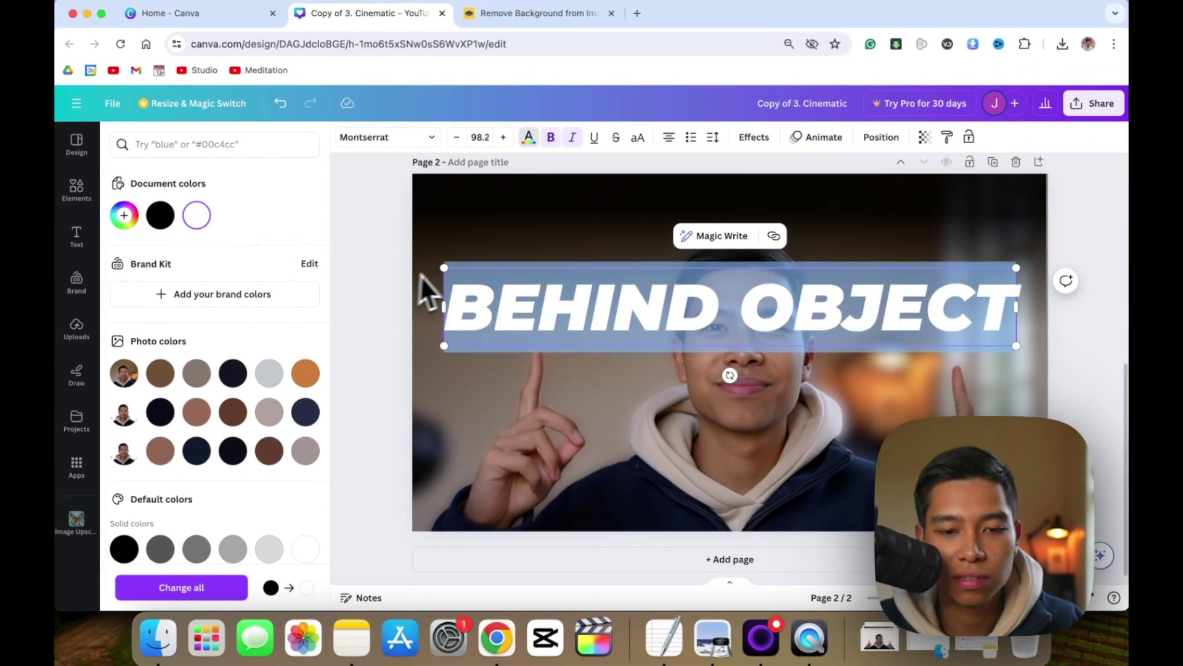
{"action": "left_click", "coordinate": [379, 270]}
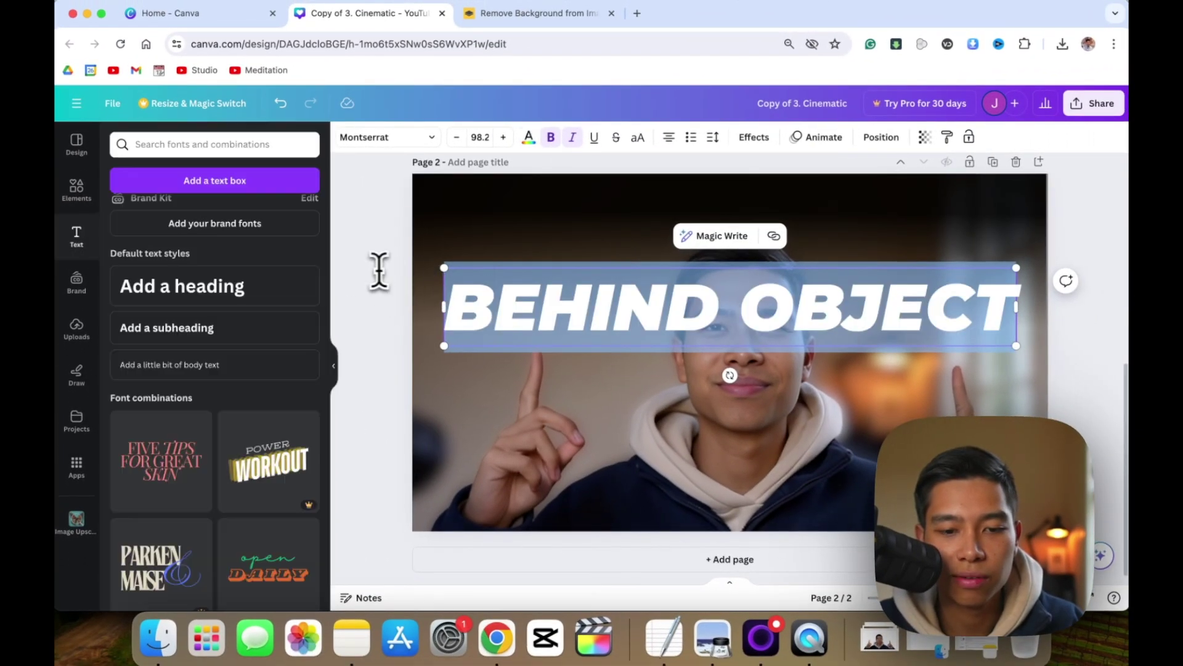
Move the "BEHIND OBJECT" text up so it overlaps the top of the head and send it backward behind the cutout
{"action": "left_click_drag", "start_coordinate": [730, 342], "coordinate": [745, 241]}
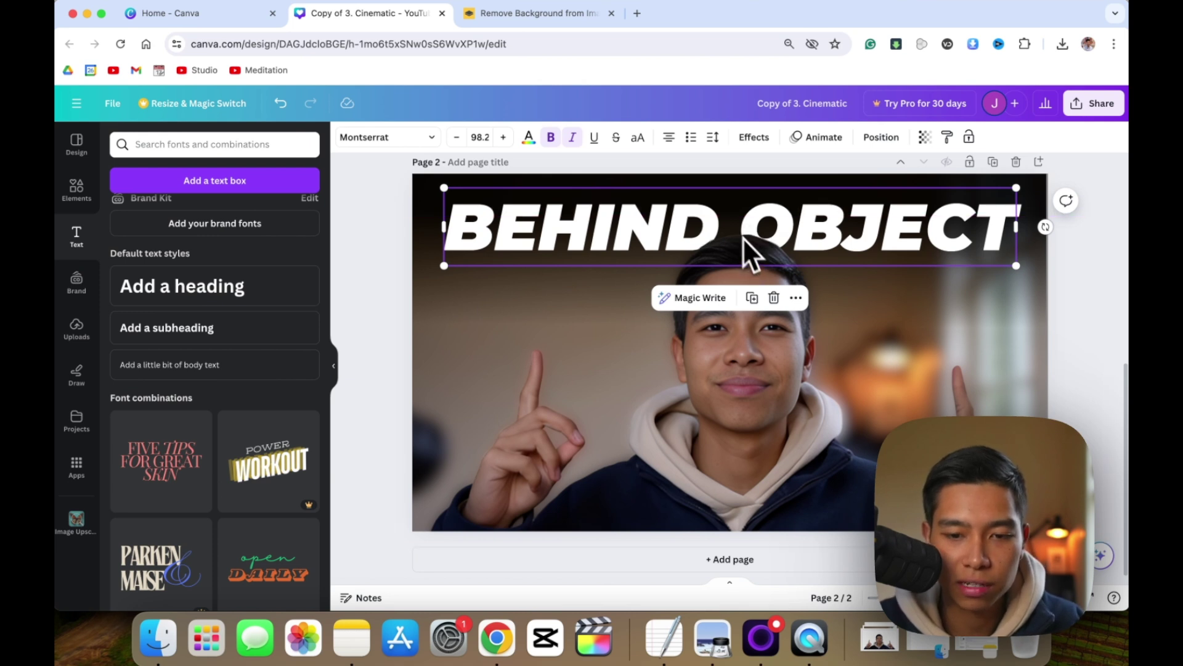
{"action": "right_click", "coordinate": [645, 206]}
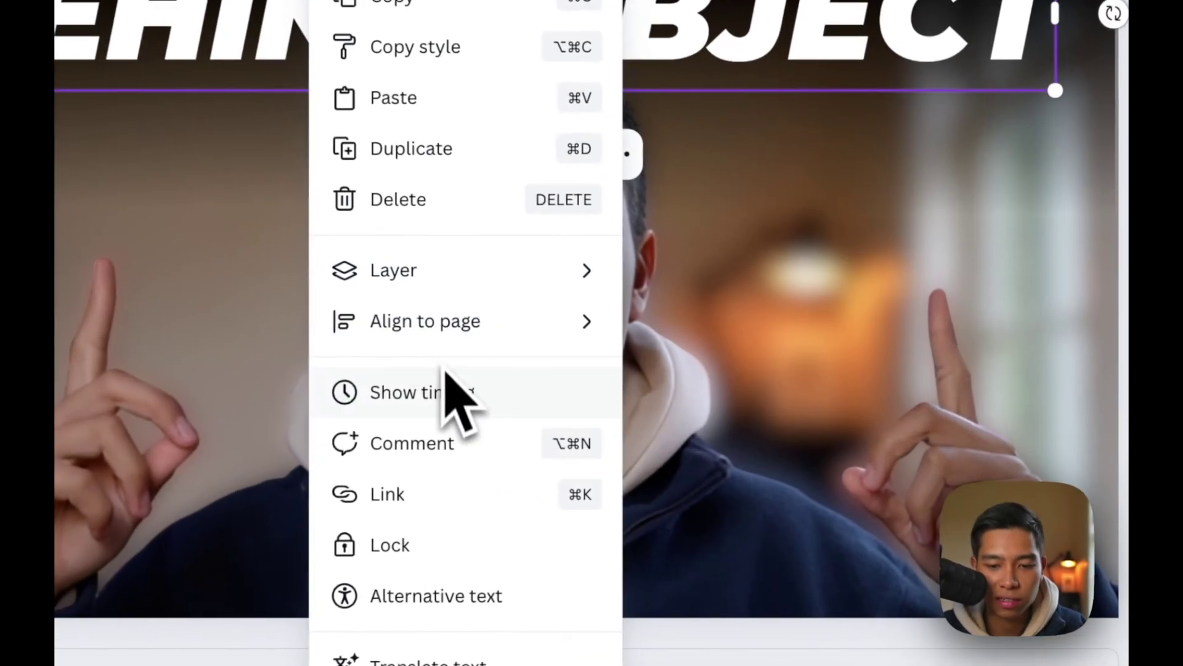
{"action": "mouse_move", "coordinate": [709, 389]}
{"action": "mouse_move", "coordinate": [455, 283]}
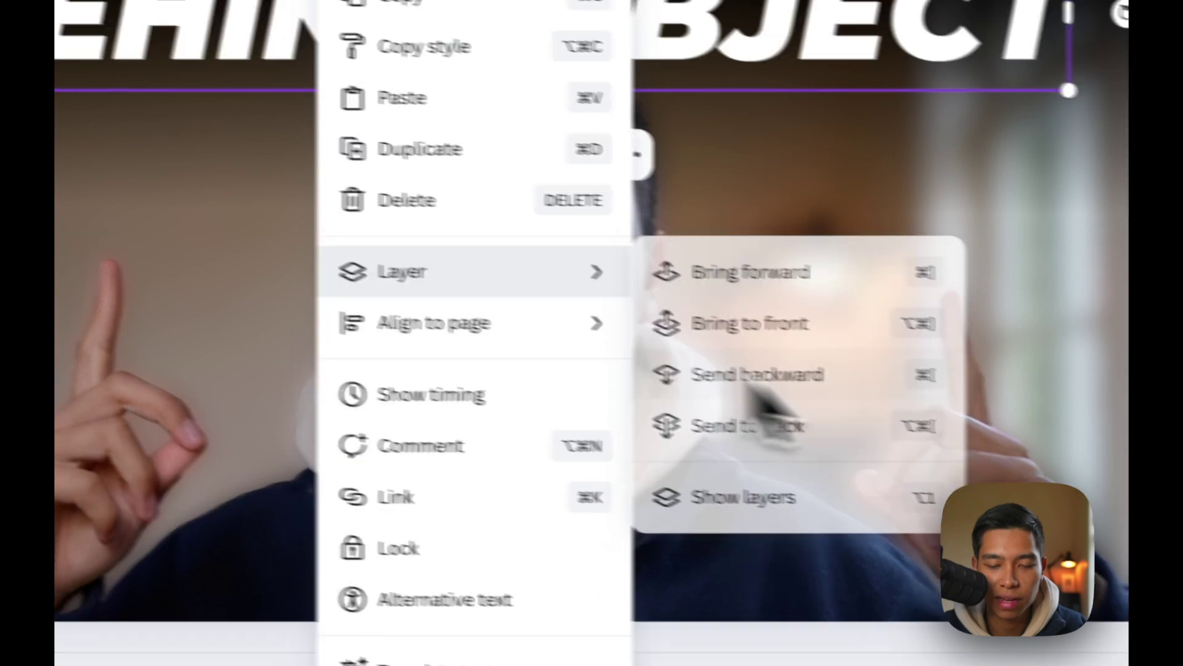
{"action": "left_click", "coordinate": [749, 383]}
Nudge the "BEHIND OBJECT" text slightly higher on page 2
{"action": "left_click", "coordinate": [335, 229]}
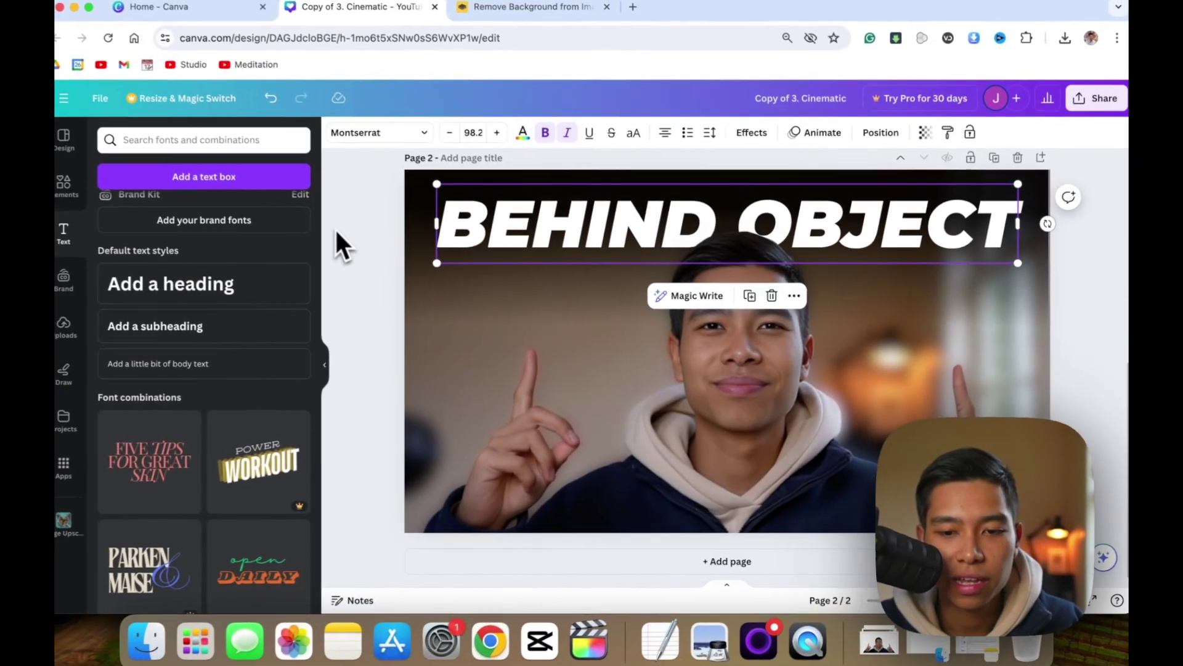
{"action": "left_click", "coordinate": [342, 231]}
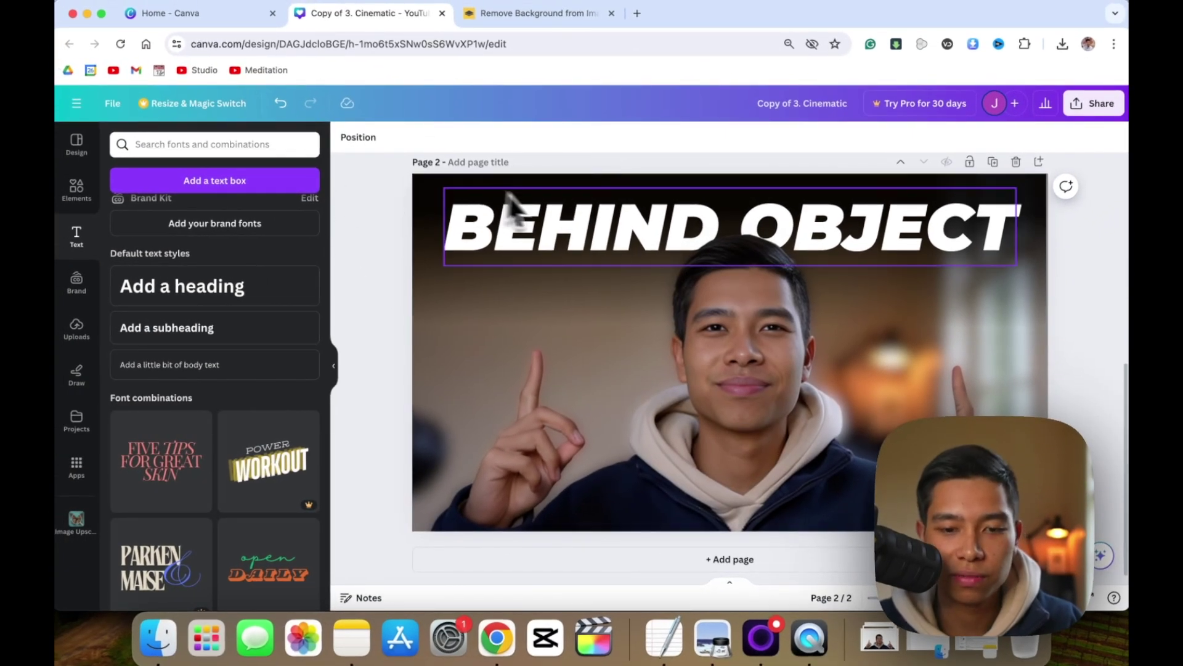
{"action": "left_click", "coordinate": [540, 203]}
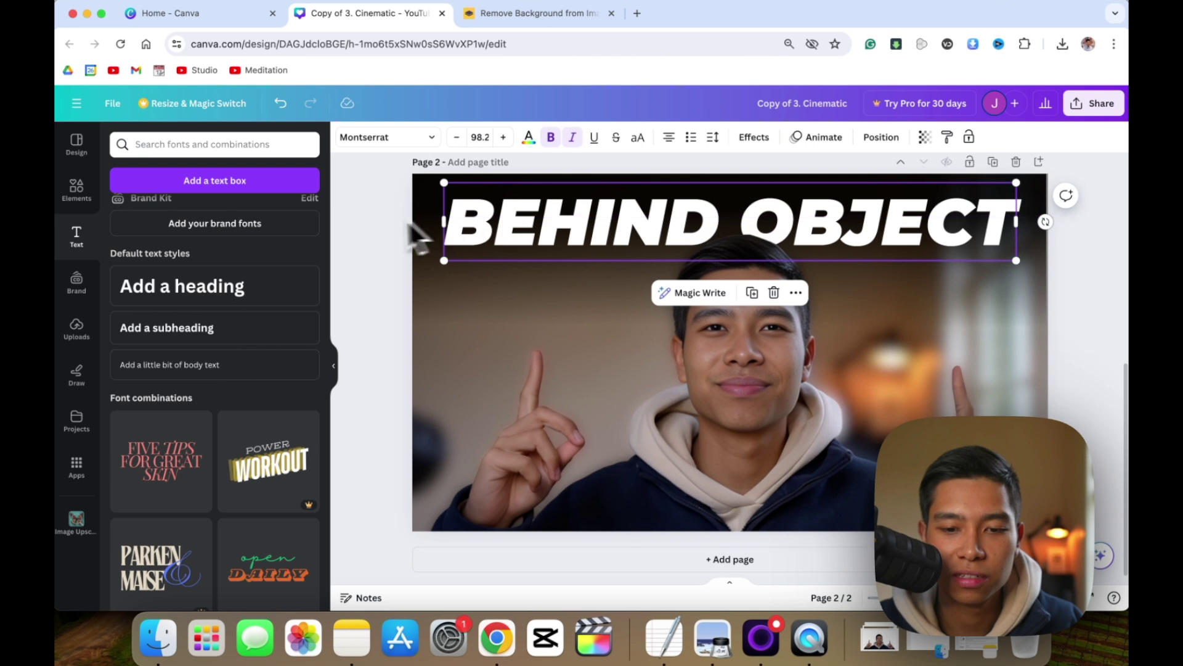
Select the cutout and the background photo layers together on page 2, enlarge them slightly, and reposition them under the text
{"action": "left_click", "coordinate": [370, 217]}
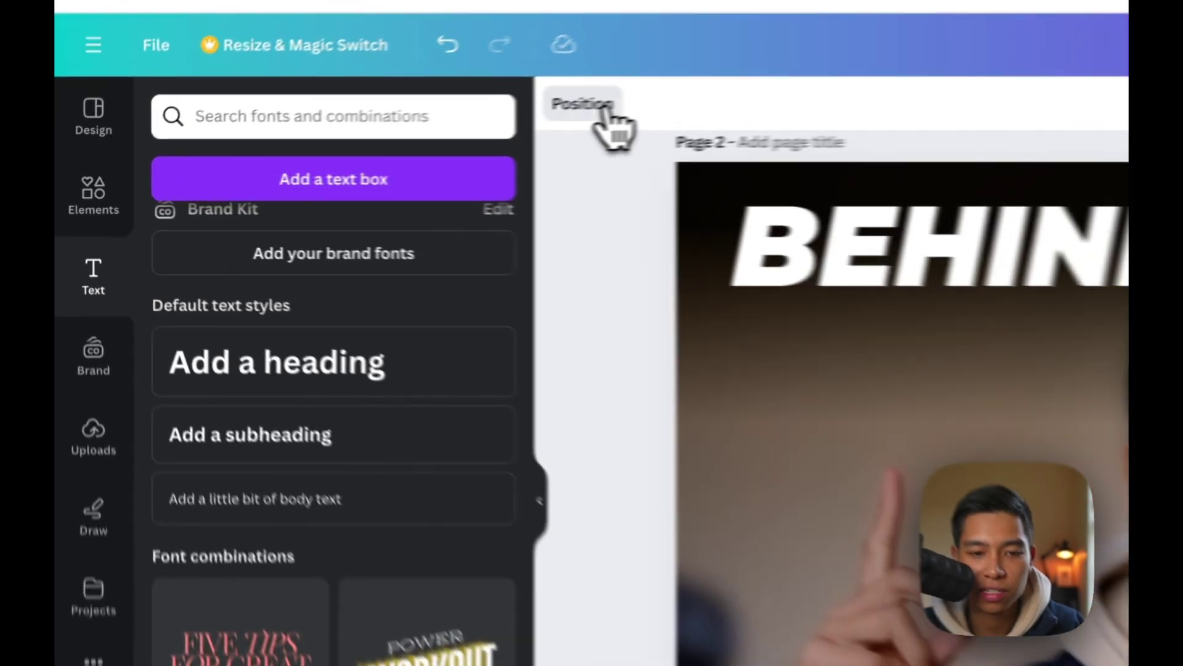
{"action": "left_click", "coordinate": [369, 139]}
{"action": "left_click", "coordinate": [493, 271]}
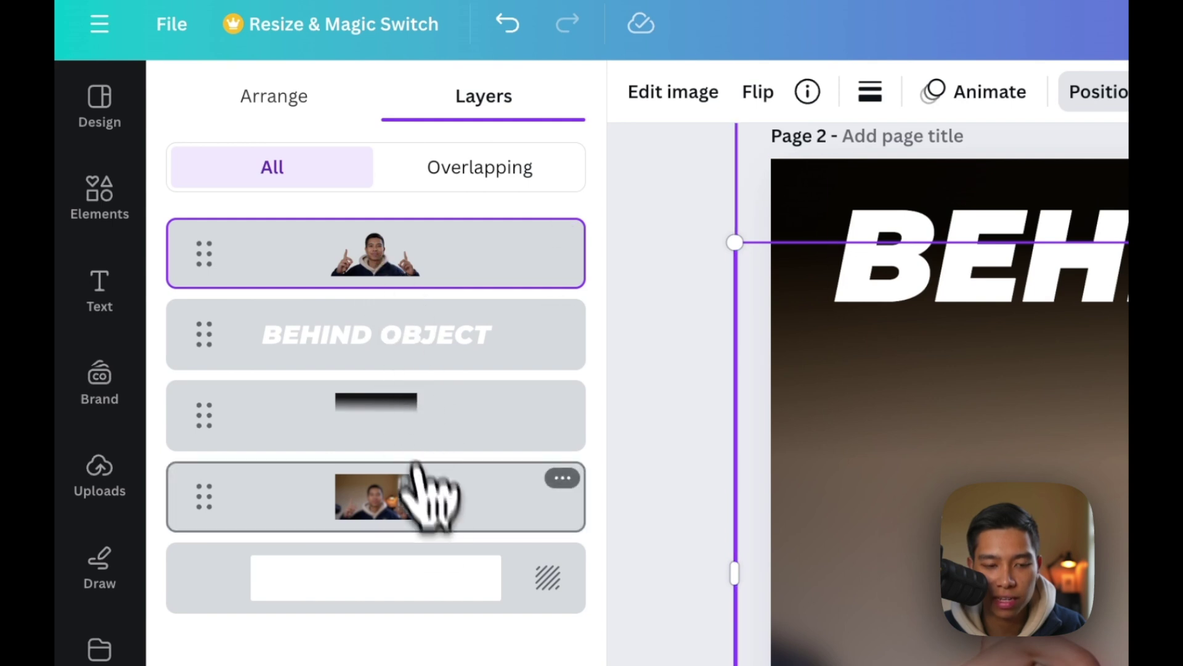
{"action": "left_click", "coordinate": [421, 500], "text": "shift"}
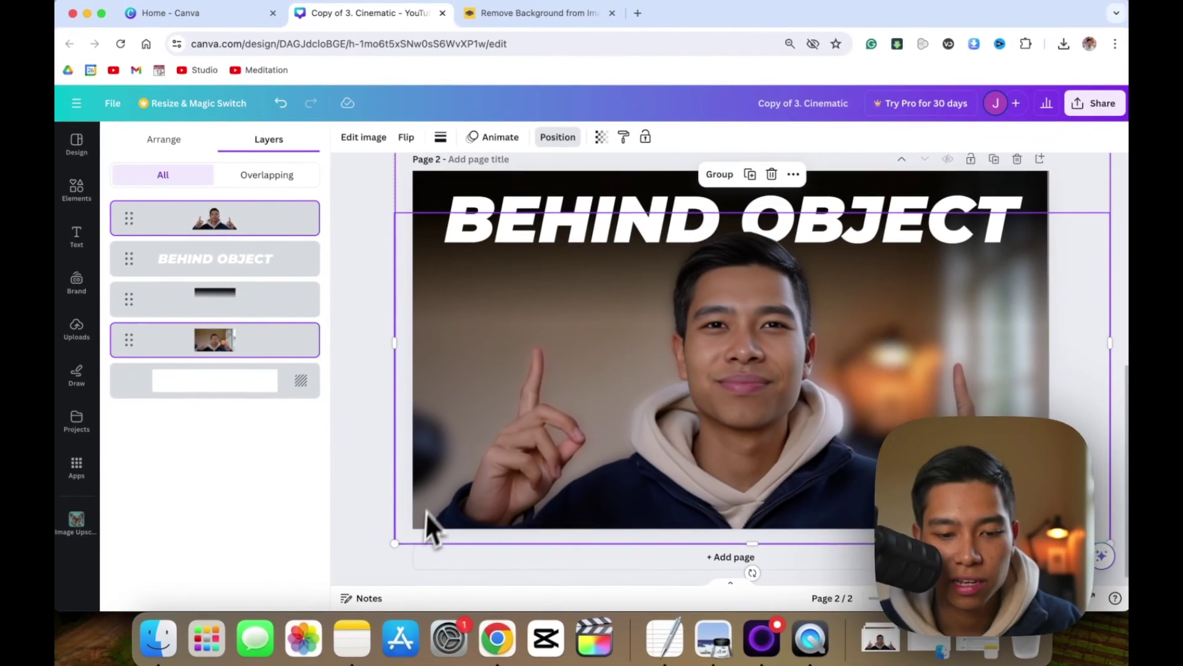
{"action": "left_click_drag", "start_coordinate": [397, 541], "coordinate": [359, 564]}
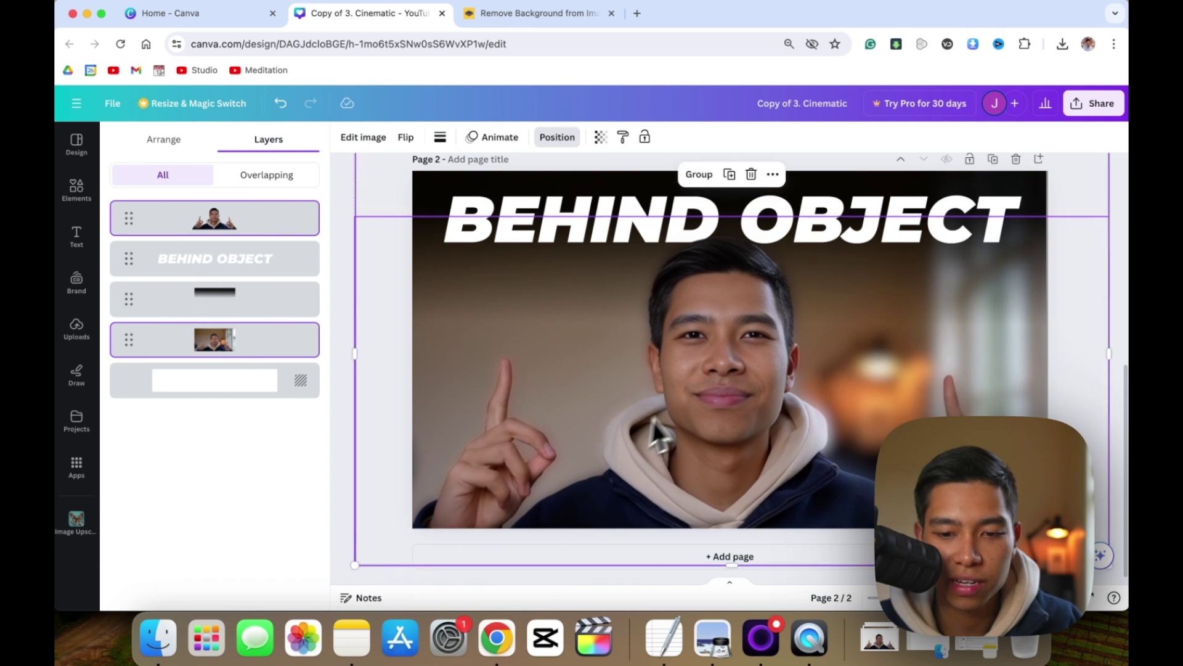
{"action": "left_click_drag", "start_coordinate": [678, 401], "coordinate": [686, 388]}
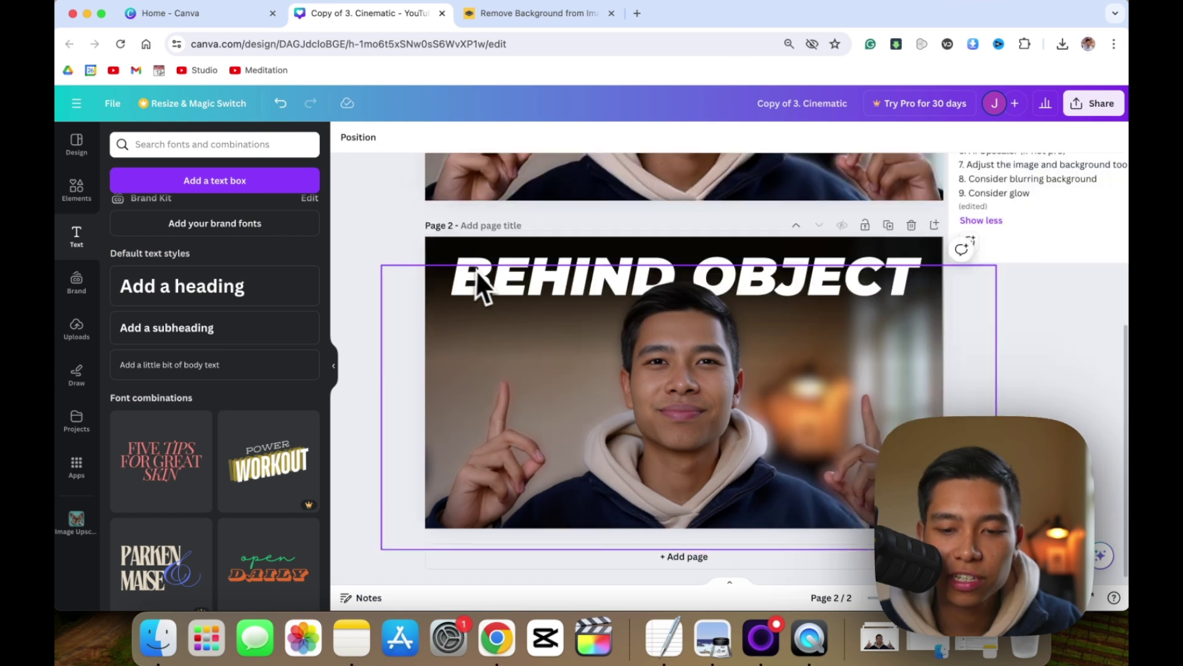
Apply the Drop shadow effect to the cutout on page 2
{"action": "scroll", "coordinate": [476, 270], "scroll_direction": "down", "scroll_amount": 2}
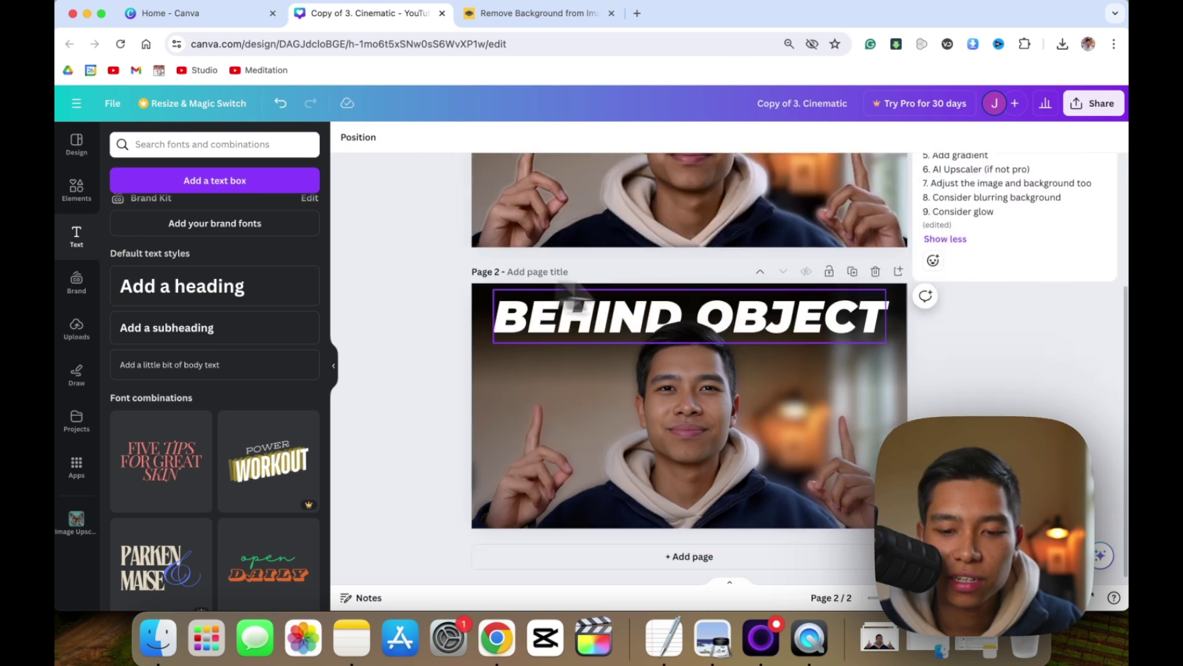
{"action": "scroll", "coordinate": [1017, 400], "scroll_direction": "up", "scroll_amount": 1}
{"action": "scroll", "coordinate": [1024, 396], "scroll_direction": "down", "scroll_amount": 1}
{"action": "scroll", "coordinate": [1024, 394], "scroll_direction": "down", "scroll_amount": 1}
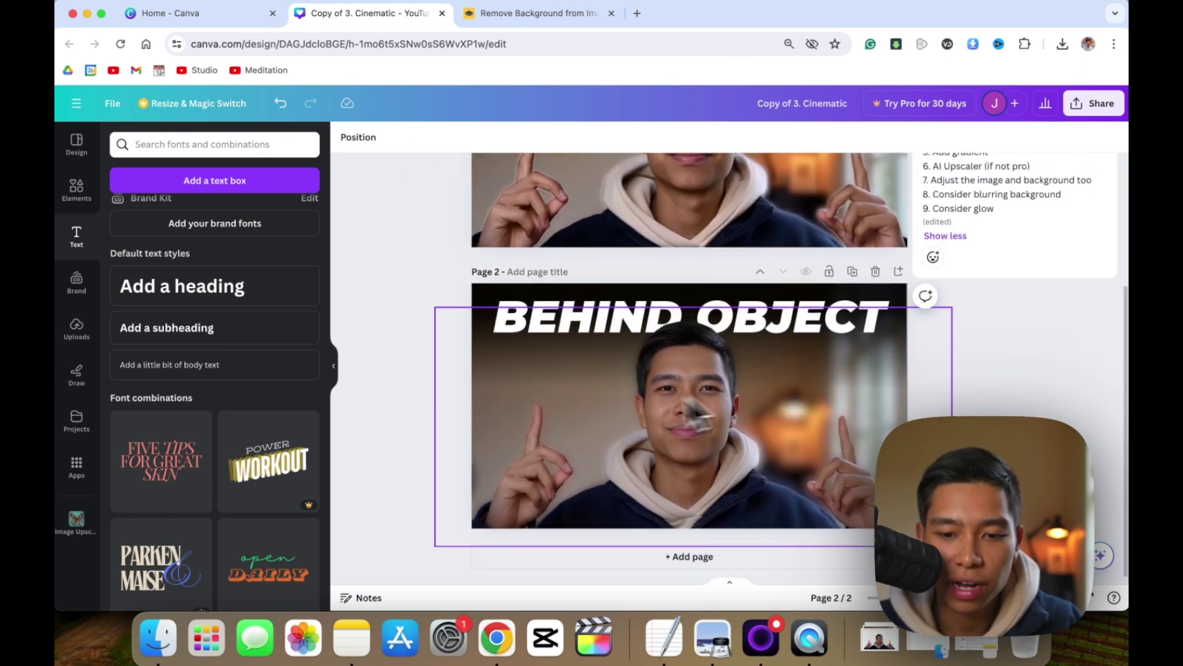
{"action": "left_click", "coordinate": [650, 419]}
{"action": "left_click", "coordinate": [363, 137]}
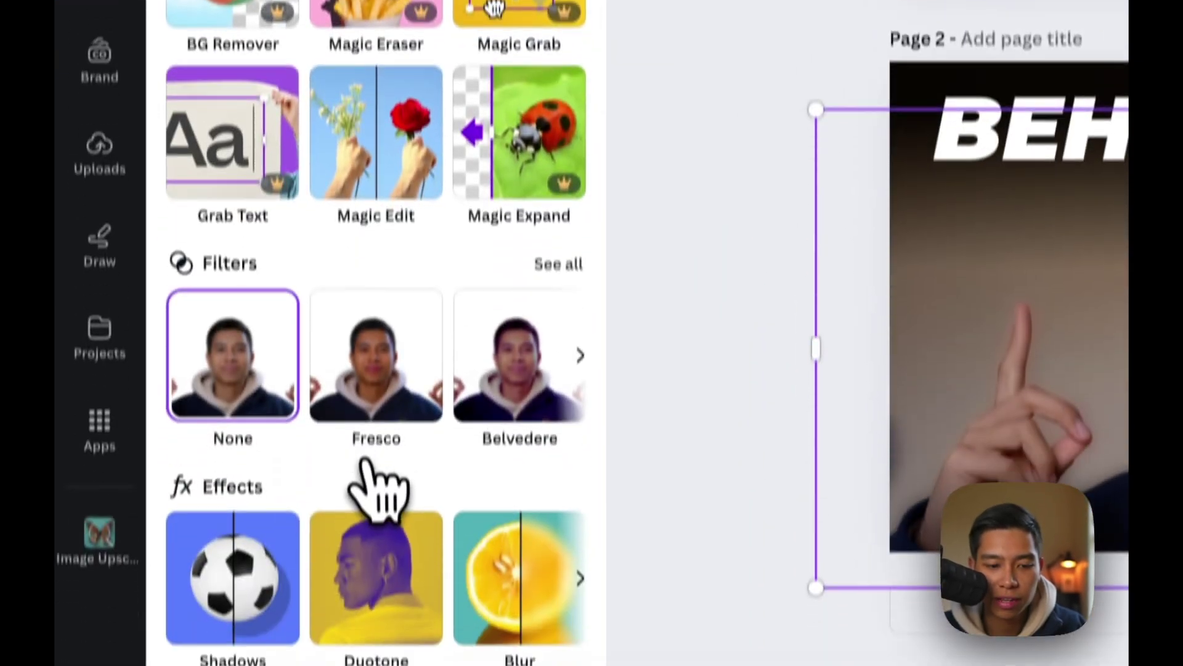
{"action": "left_click", "coordinate": [237, 583]}
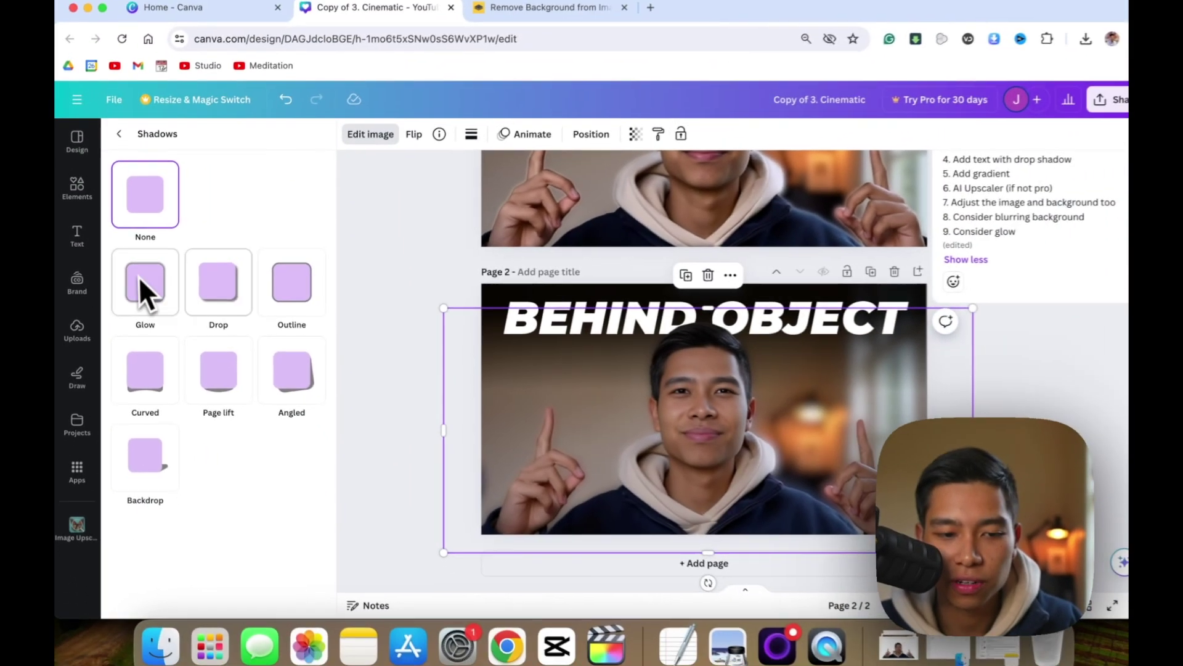
{"action": "left_click", "coordinate": [212, 290]}
{"action": "scroll", "coordinate": [234, 370], "scroll_direction": "down", "scroll_amount": 3}
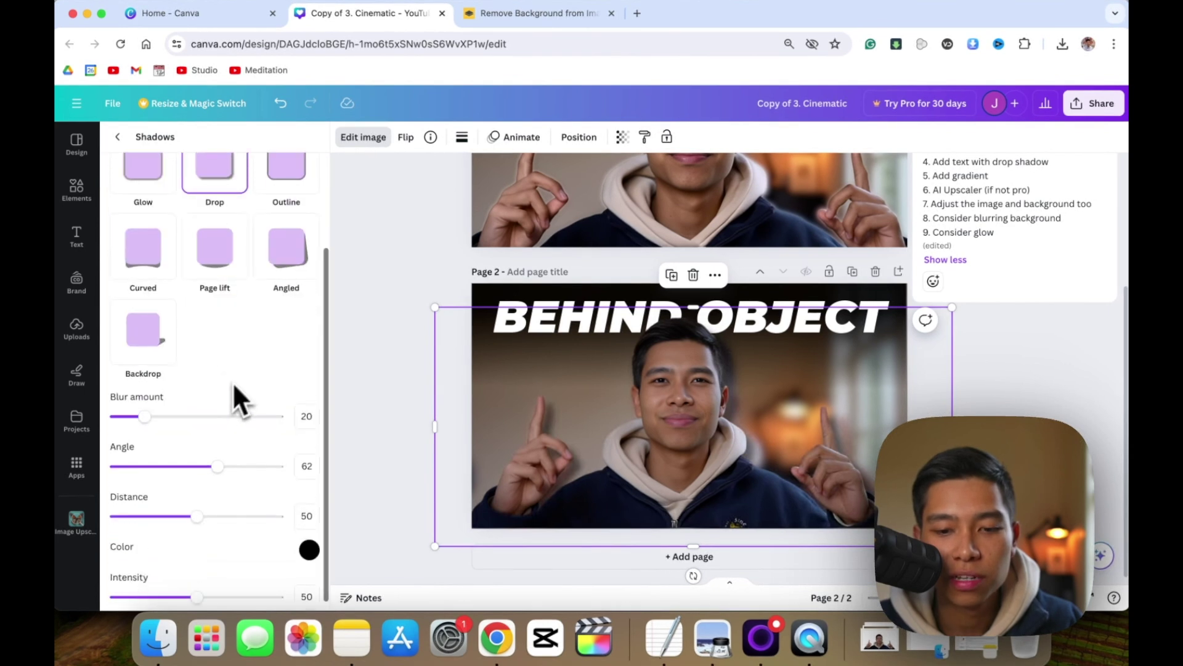
Set the cutout's drop shadow distance to 0 and its colour to white (#FFFFFF)
{"action": "left_click_drag", "start_coordinate": [197, 514], "coordinate": [61, 523]}
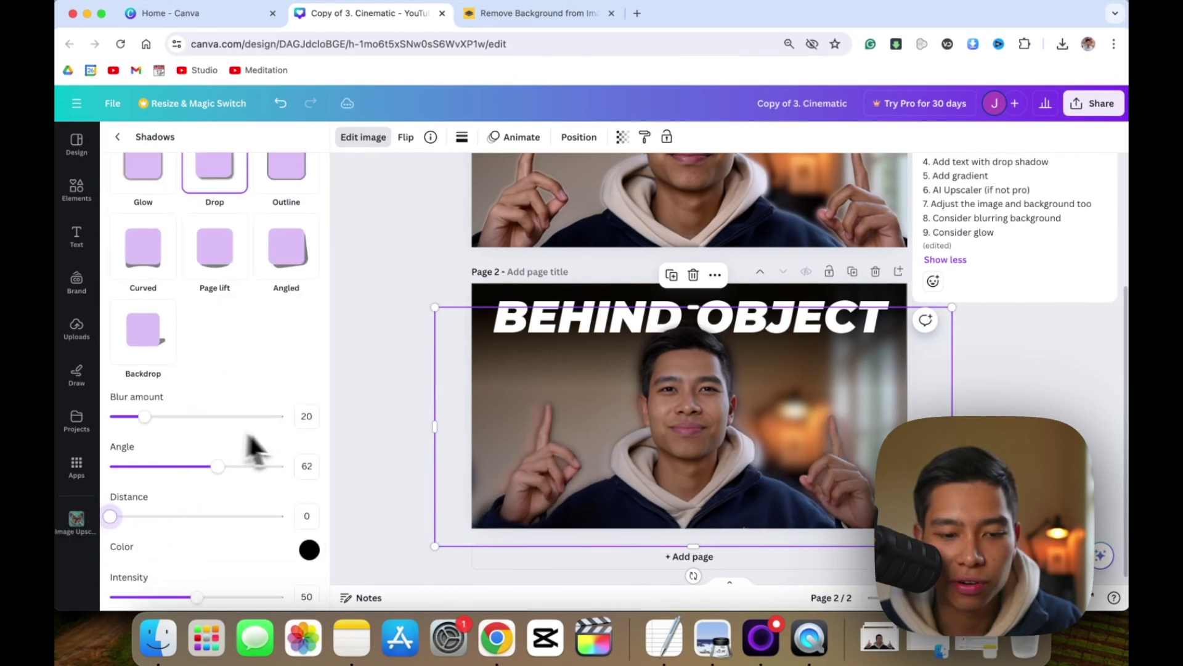
{"action": "left_click", "coordinate": [309, 549]}
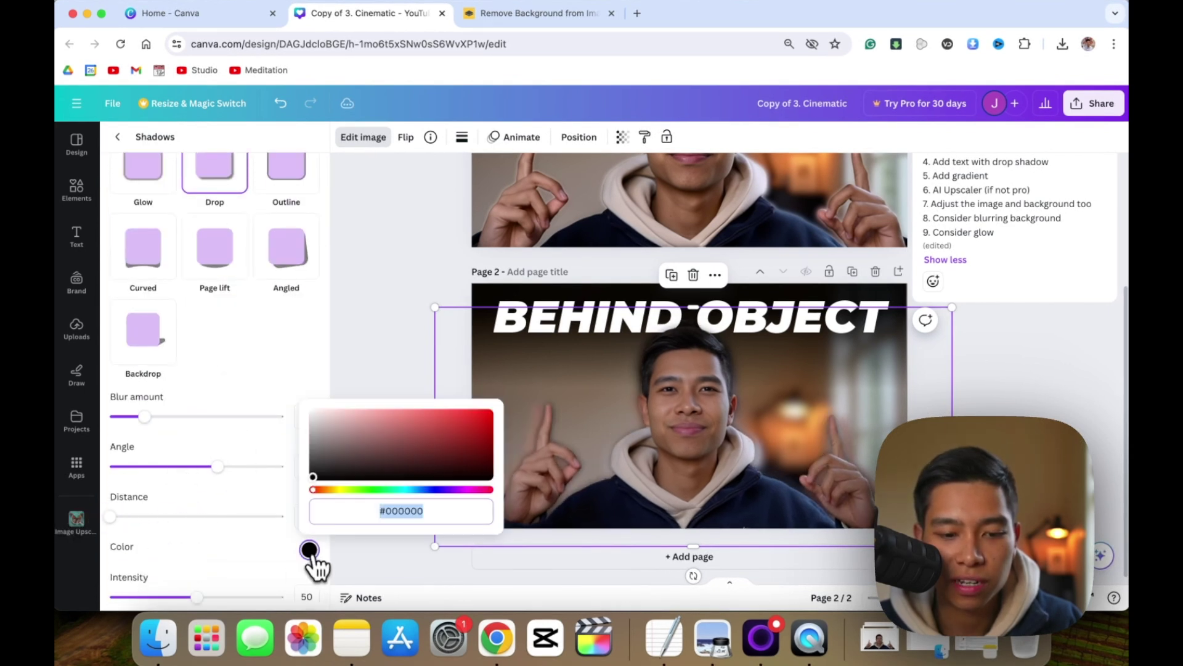
{"action": "left_click", "coordinate": [247, 364]}
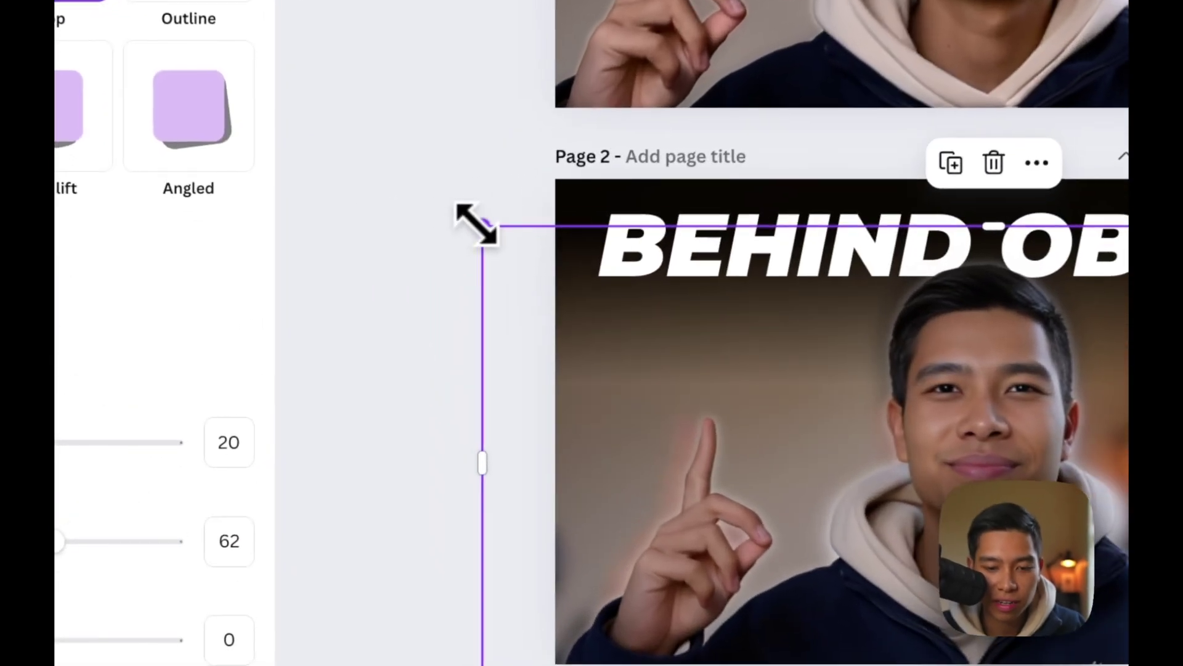
Enlarge the cutout to about 1,616 by 747 and reposition it to line up with the subject in the blurred photo
{"action": "left_click_drag", "start_coordinate": [435, 306], "coordinate": [423, 303]}
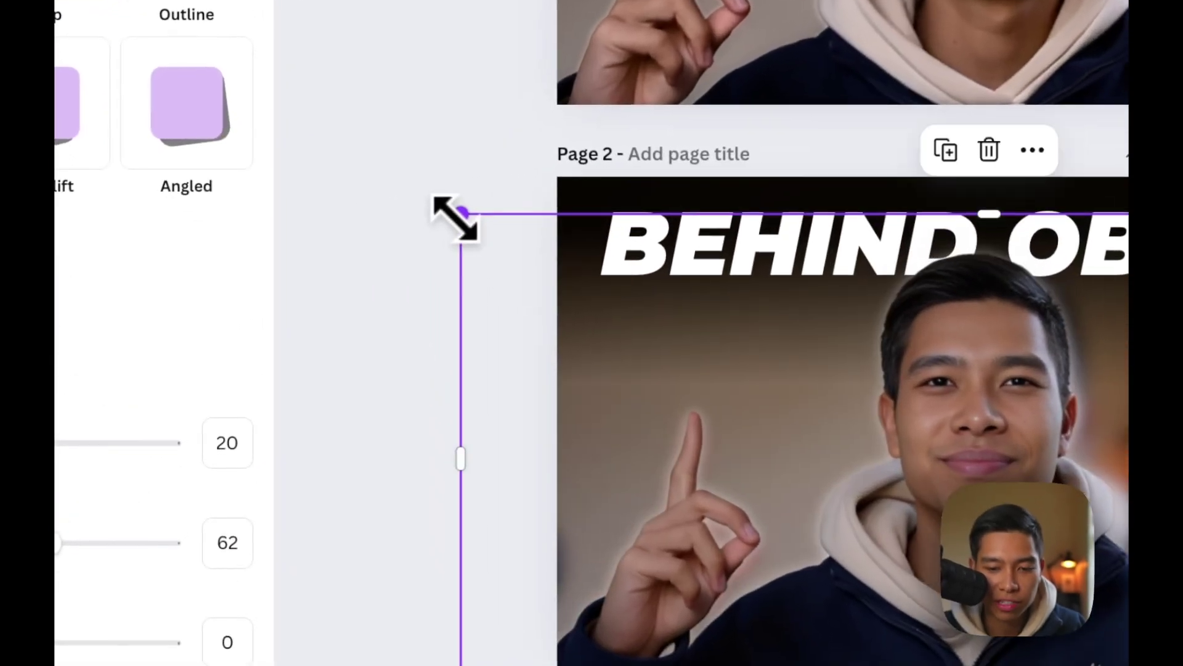
{"action": "left_click_drag", "start_coordinate": [720, 448], "coordinate": [740, 468]}
{"action": "left_click_drag", "start_coordinate": [475, 237], "coordinate": [452, 216]}
{"action": "left_click_drag", "start_coordinate": [662, 372], "coordinate": [667, 380]}
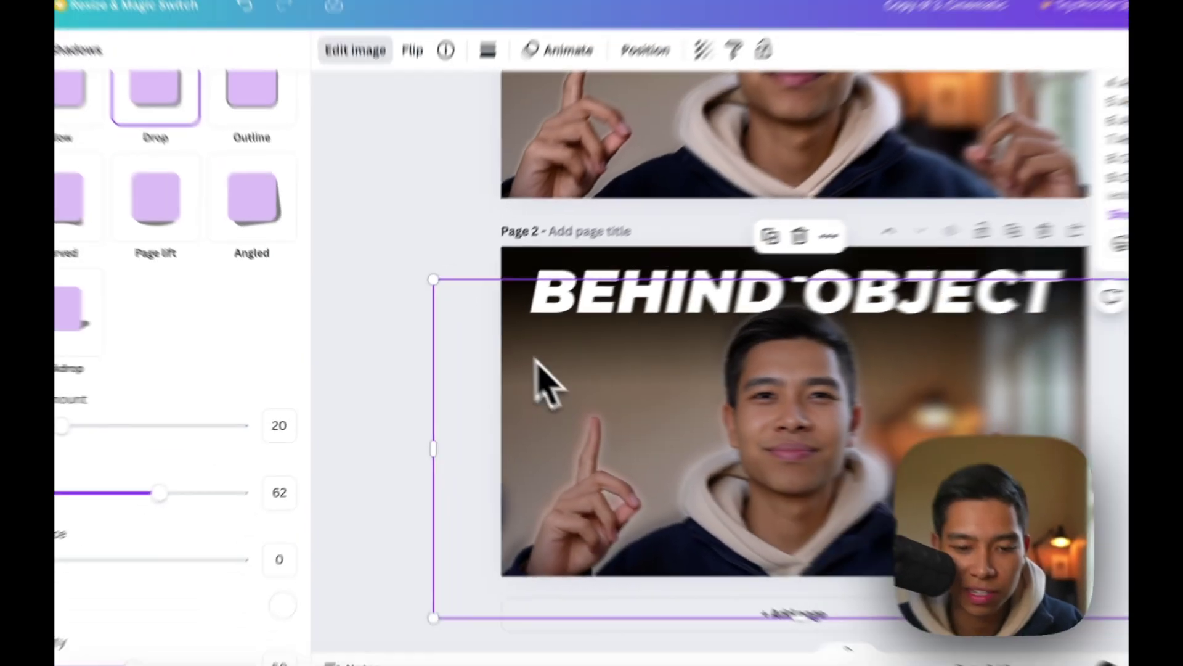
{"action": "left_click_drag", "start_coordinate": [458, 227], "coordinate": [450, 222]}
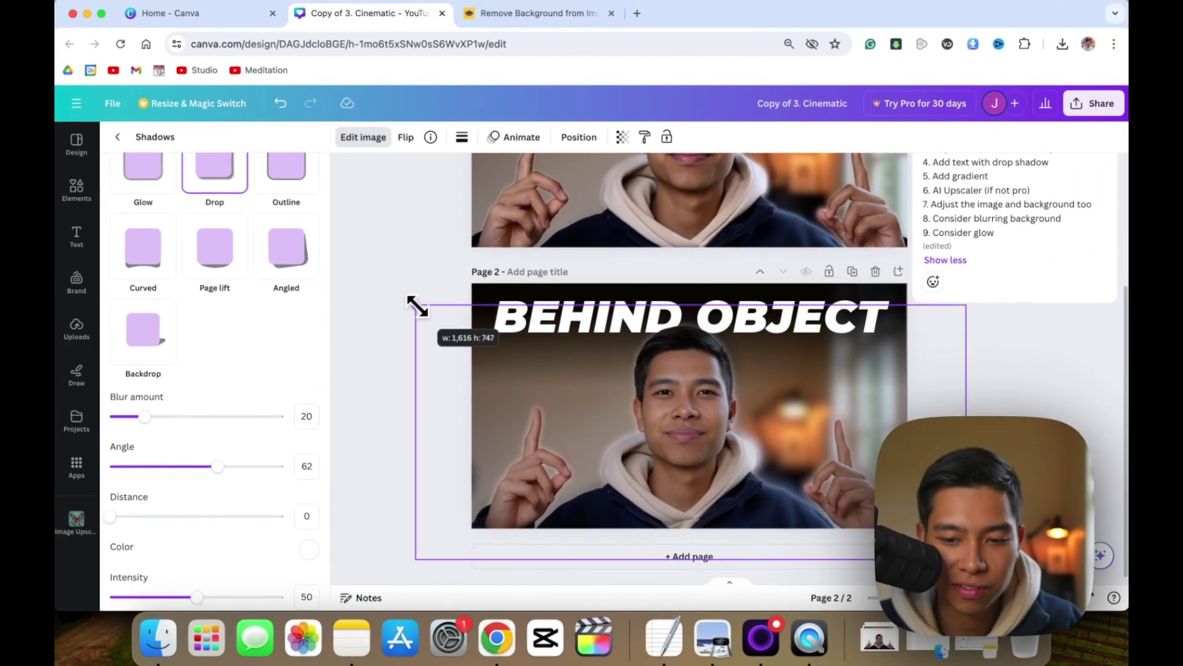
{"action": "left_click_drag", "start_coordinate": [417, 307], "coordinate": [418, 307]}
{"action": "left_click_drag", "start_coordinate": [599, 414], "coordinate": [602, 412]}
{"action": "left_click", "coordinate": [376, 348]}
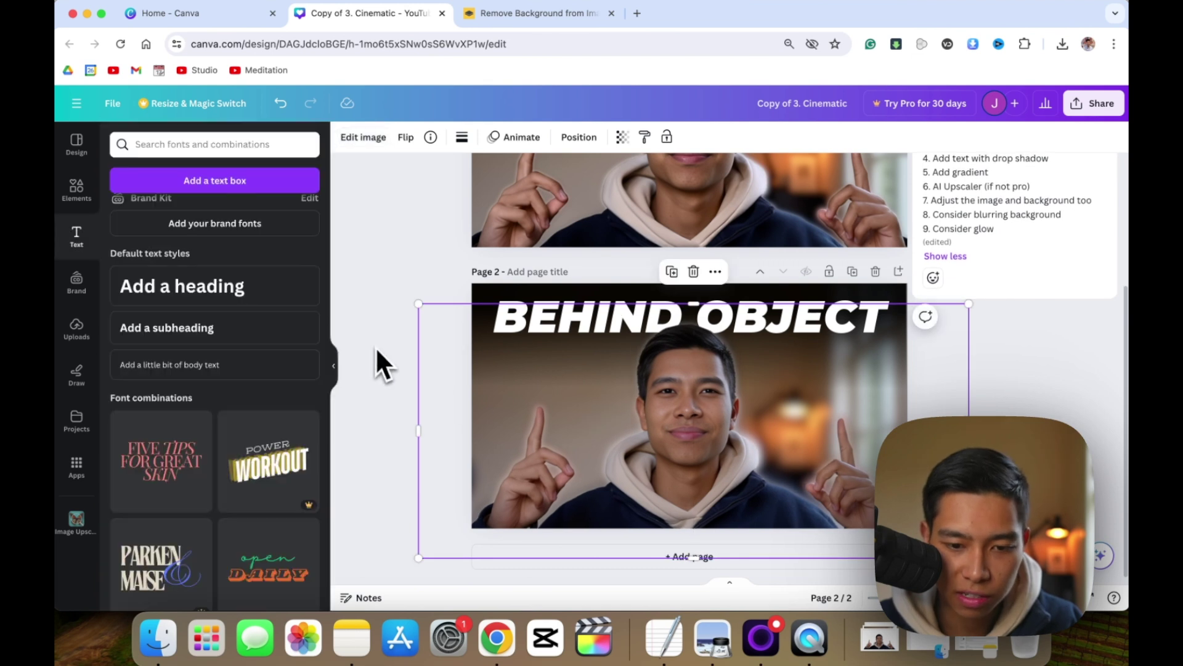
{"action": "left_click", "coordinate": [375, 347]}
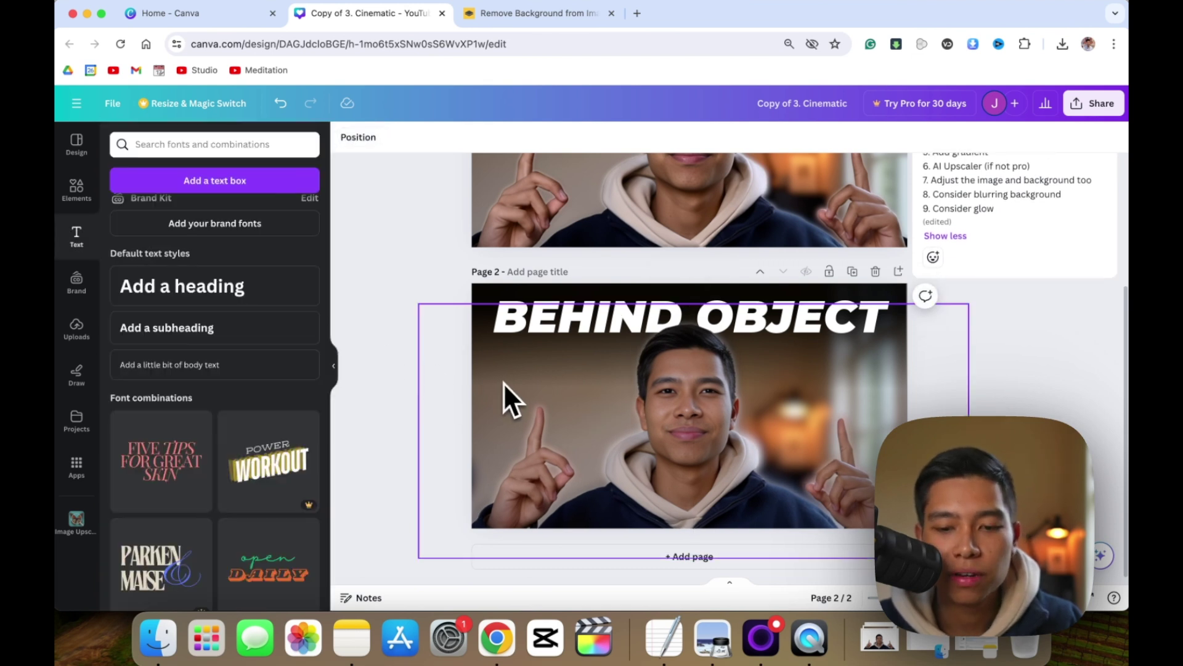
Adjust the cutout image on page 2 to contrast 13, vibrance 8 and clarity -12
{"action": "scroll", "coordinate": [401, 308], "scroll_direction": "up", "scroll_amount": 1}
{"action": "scroll", "coordinate": [403, 316], "scroll_direction": "up", "scroll_amount": 2}
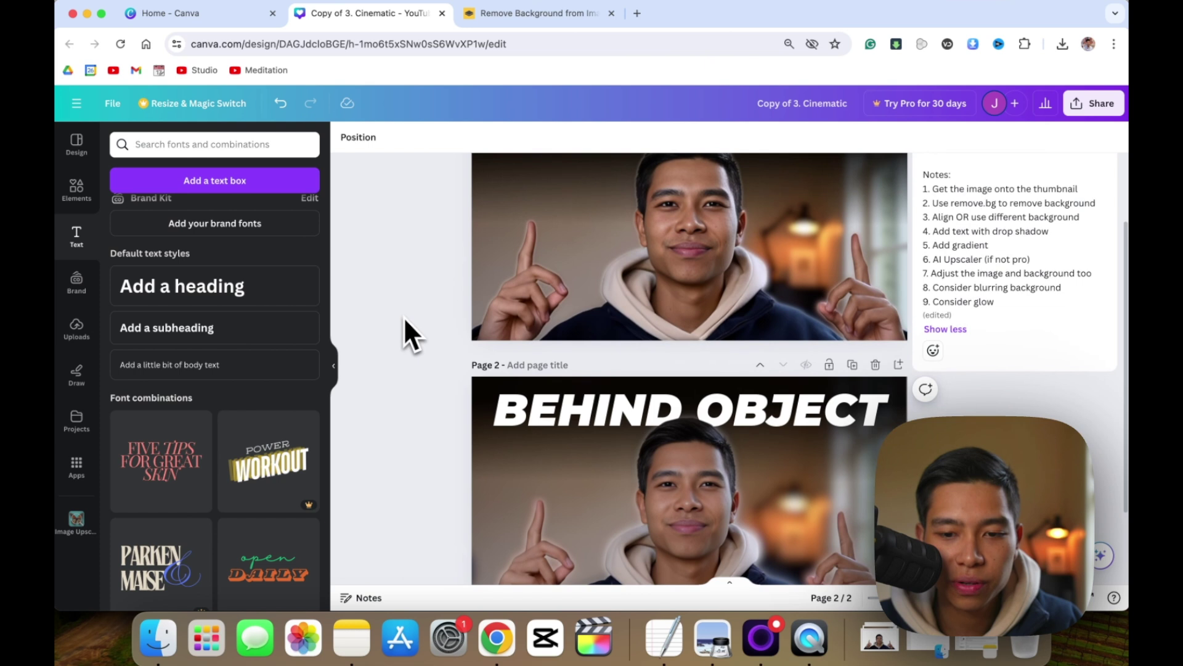
{"action": "scroll", "coordinate": [419, 323], "scroll_direction": "down", "scroll_amount": 2}
{"action": "left_click", "coordinate": [627, 410]}
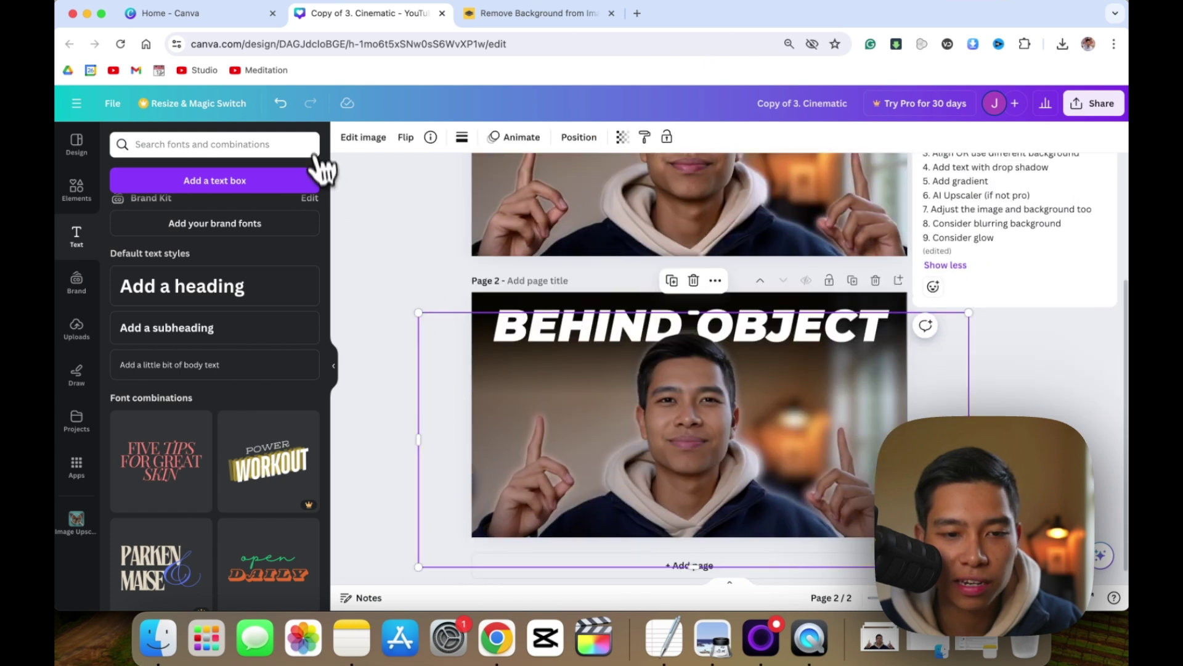
{"action": "left_click", "coordinate": [362, 138]}
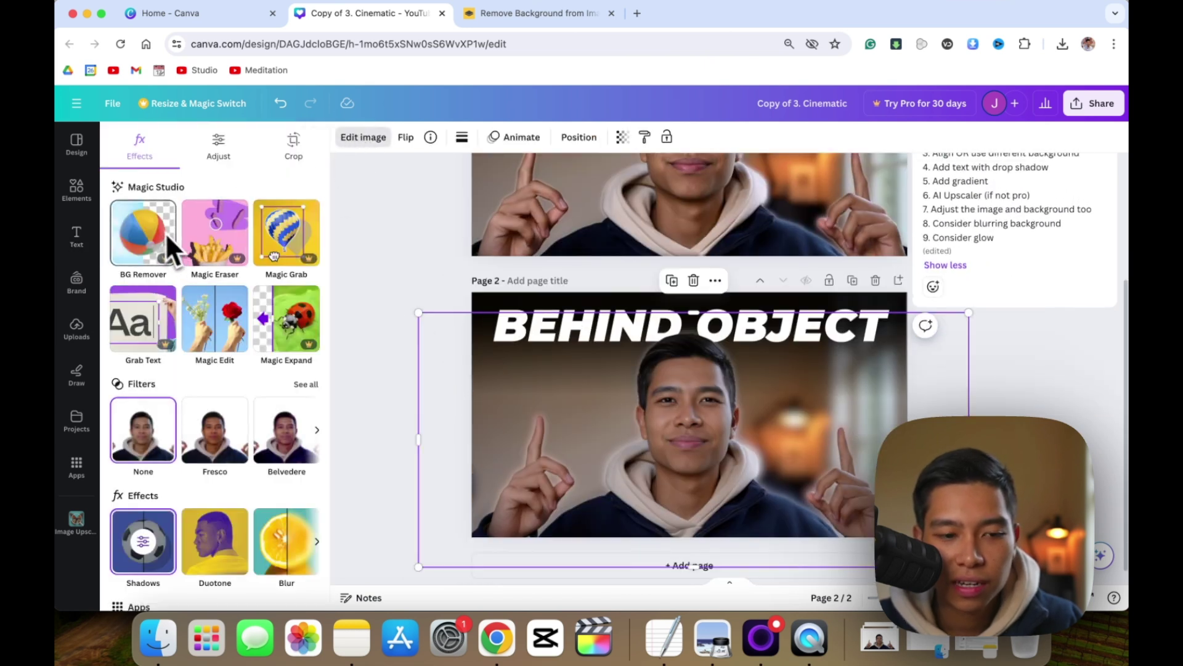
{"action": "left_click", "coordinate": [227, 158]}
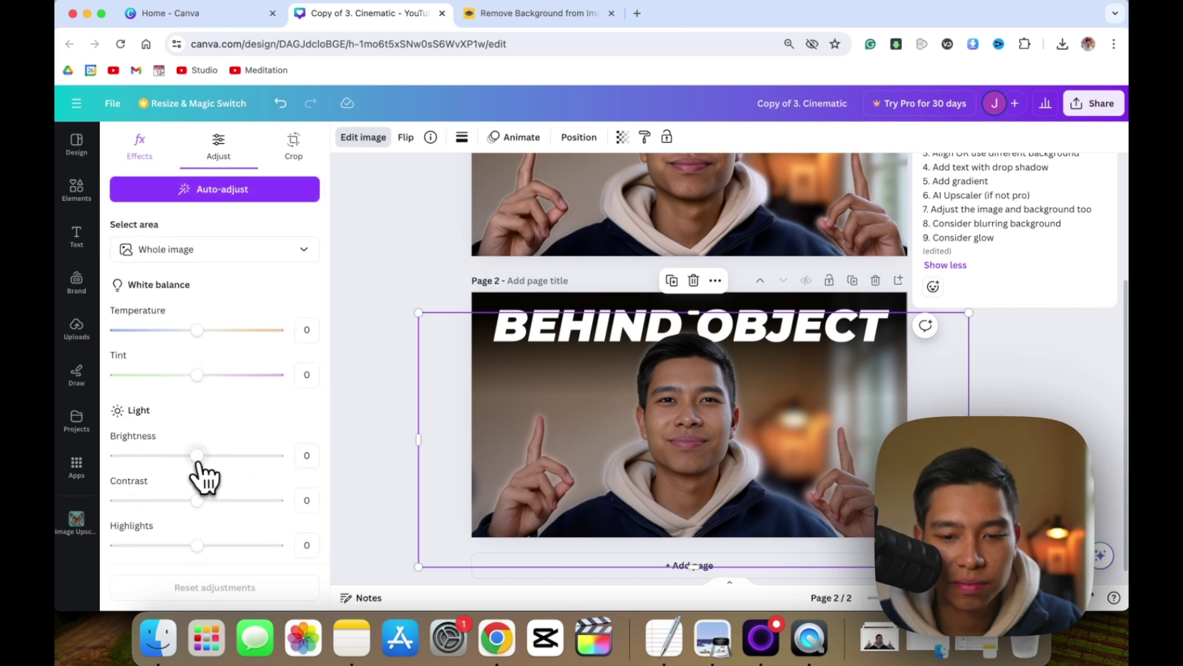
{"action": "scroll", "coordinate": [213, 493], "scroll_direction": "down", "scroll_amount": 5}
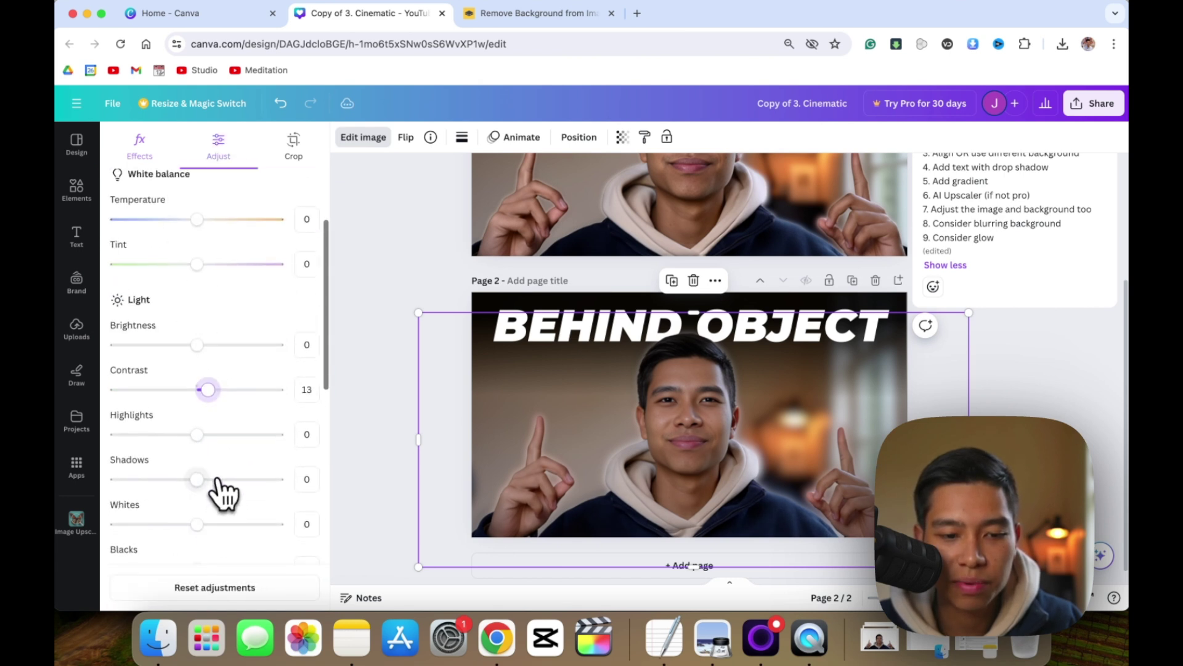
{"action": "left_click_drag", "start_coordinate": [198, 499], "coordinate": [203, 501]}
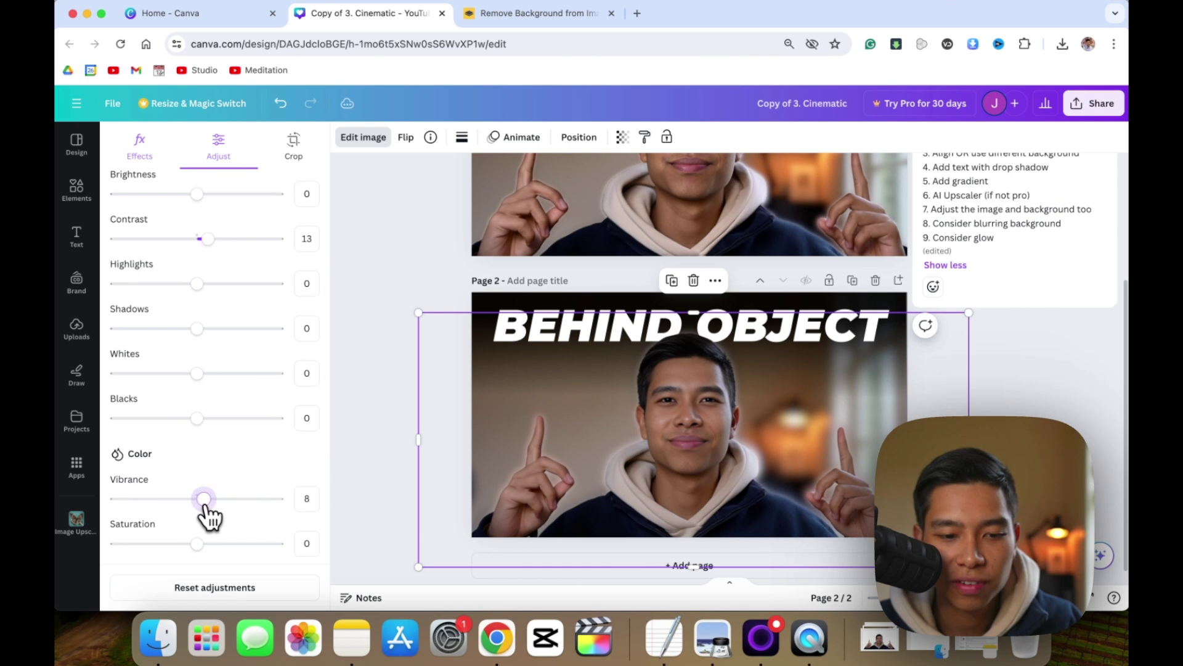
{"action": "scroll", "coordinate": [210, 514], "scroll_direction": "down", "scroll_amount": 4}
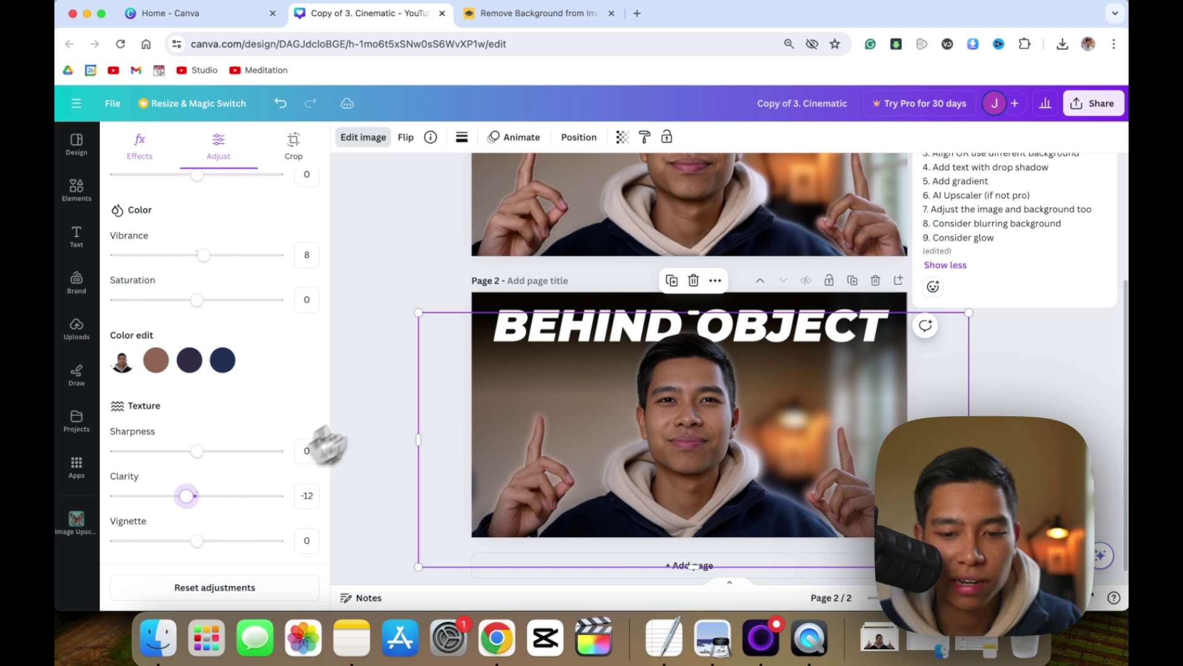
{"action": "left_click", "coordinate": [401, 337]}
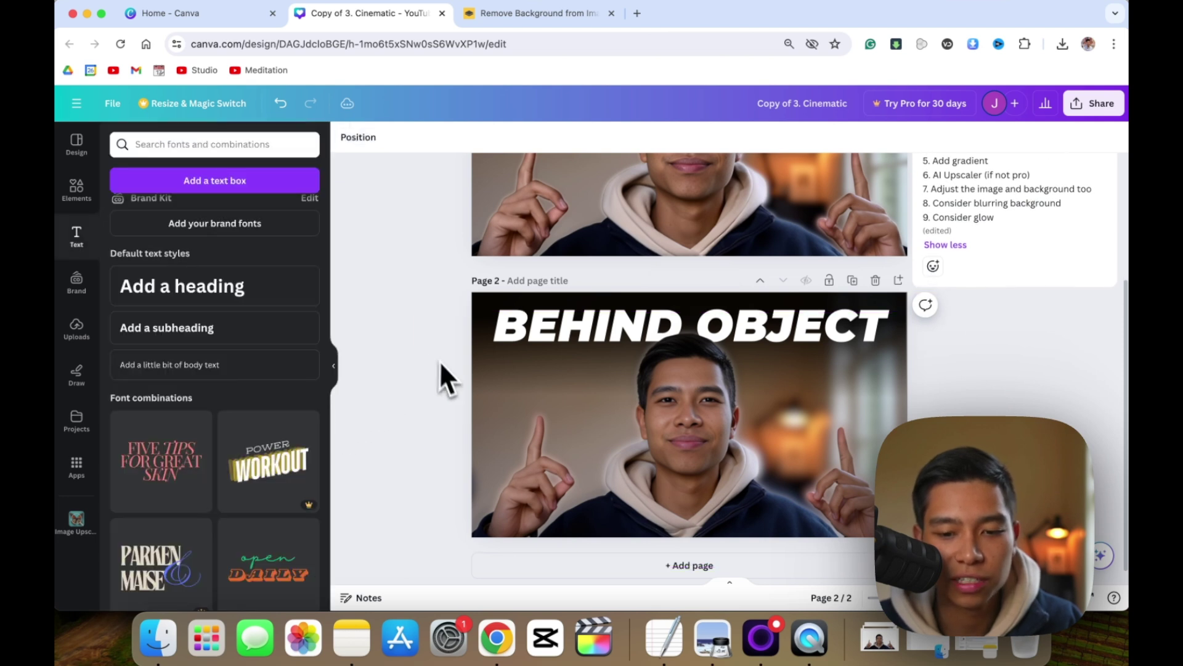
Apply the Lift effect to the "BEHIND OBJECT" text on page 2 with an intensity of about 52
{"action": "scroll", "coordinate": [439, 361], "scroll_direction": "up", "scroll_amount": 3}
{"action": "scroll", "coordinate": [443, 378], "scroll_direction": "down", "scroll_amount": 5}
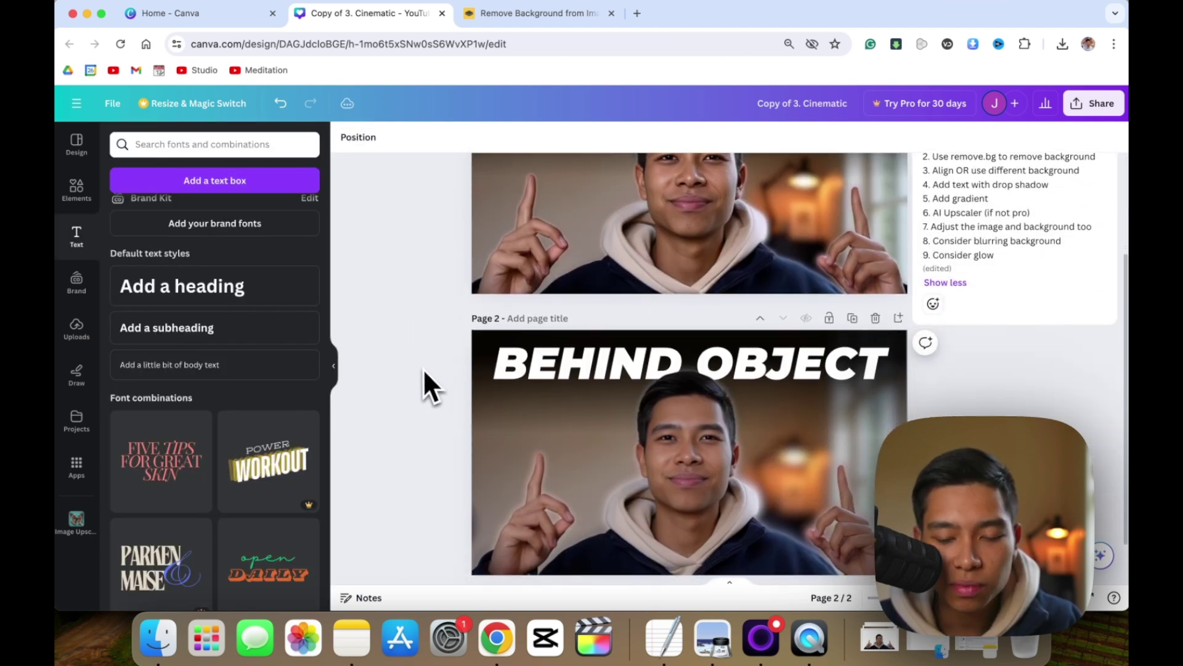
{"action": "scroll", "coordinate": [432, 394], "scroll_direction": "down", "scroll_amount": 2}
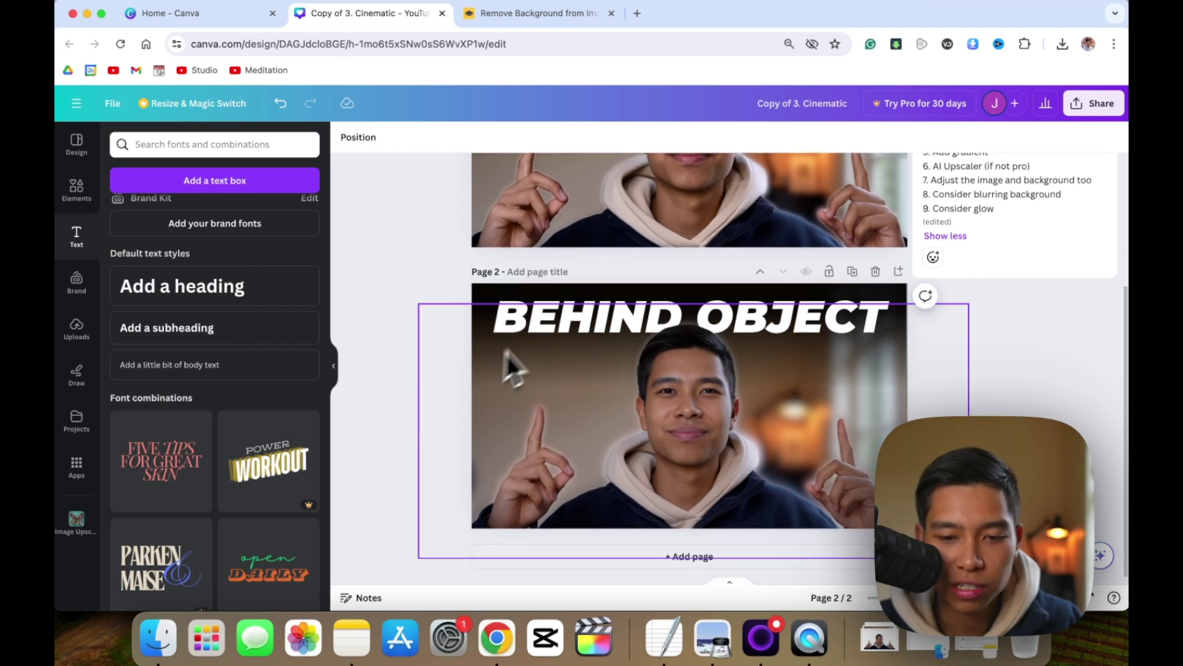
{"action": "left_click", "coordinate": [518, 311]}
{"action": "left_click", "coordinate": [753, 137]}
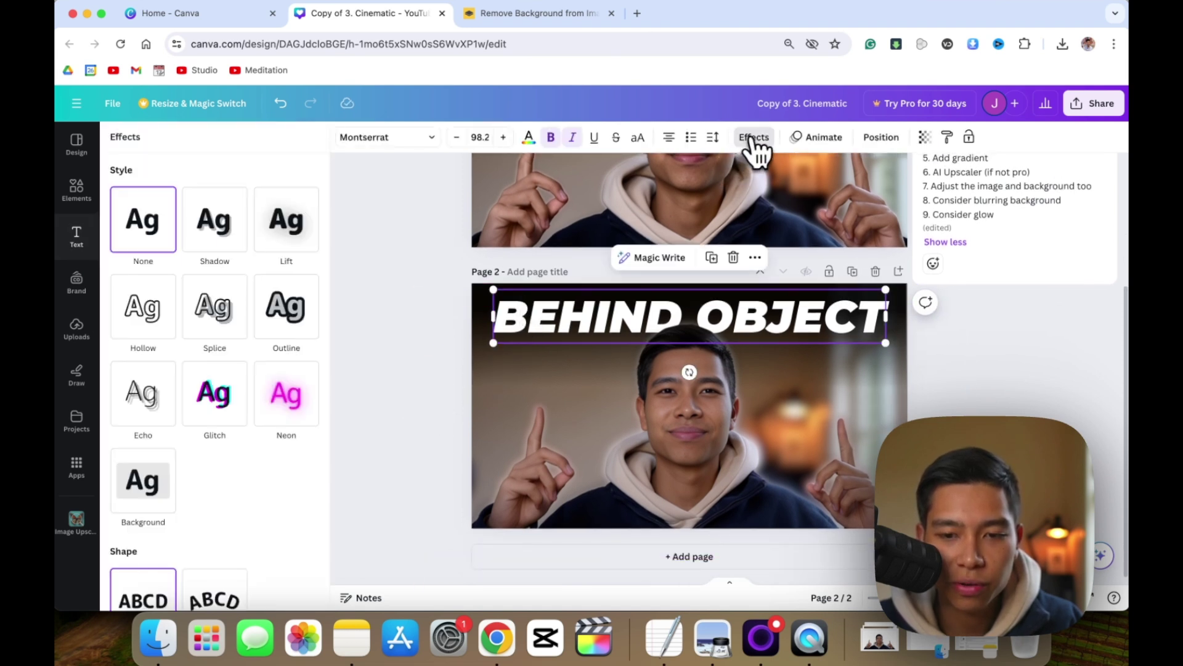
{"action": "left_click", "coordinate": [282, 231]}
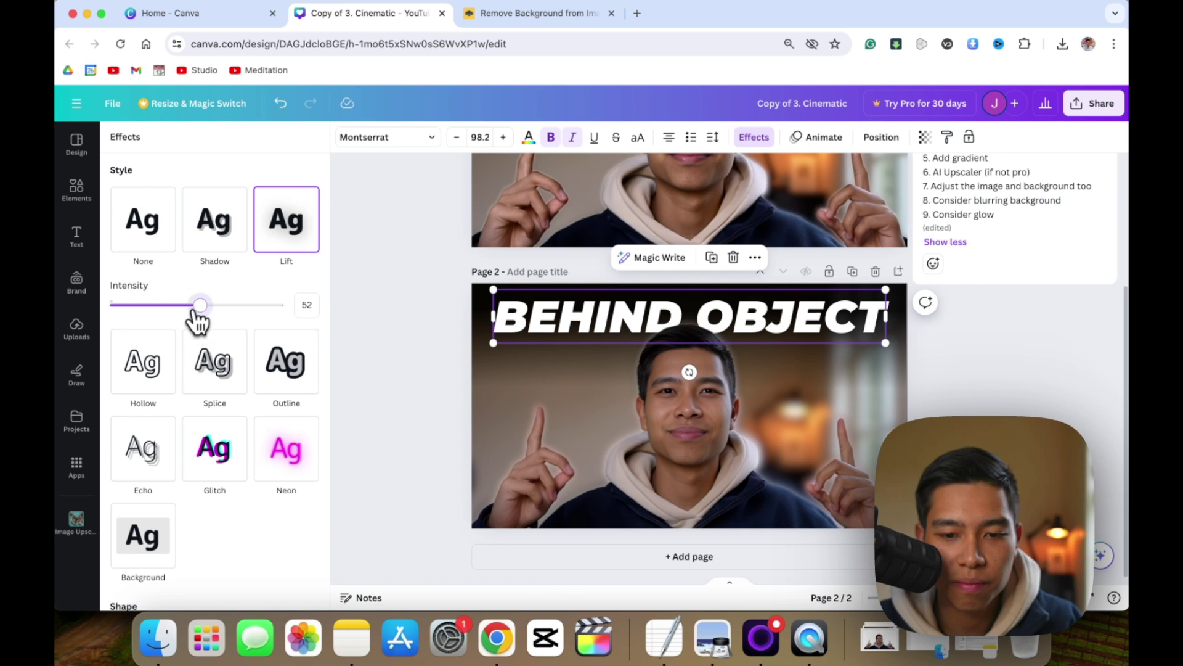
{"action": "left_click", "coordinate": [389, 294]}
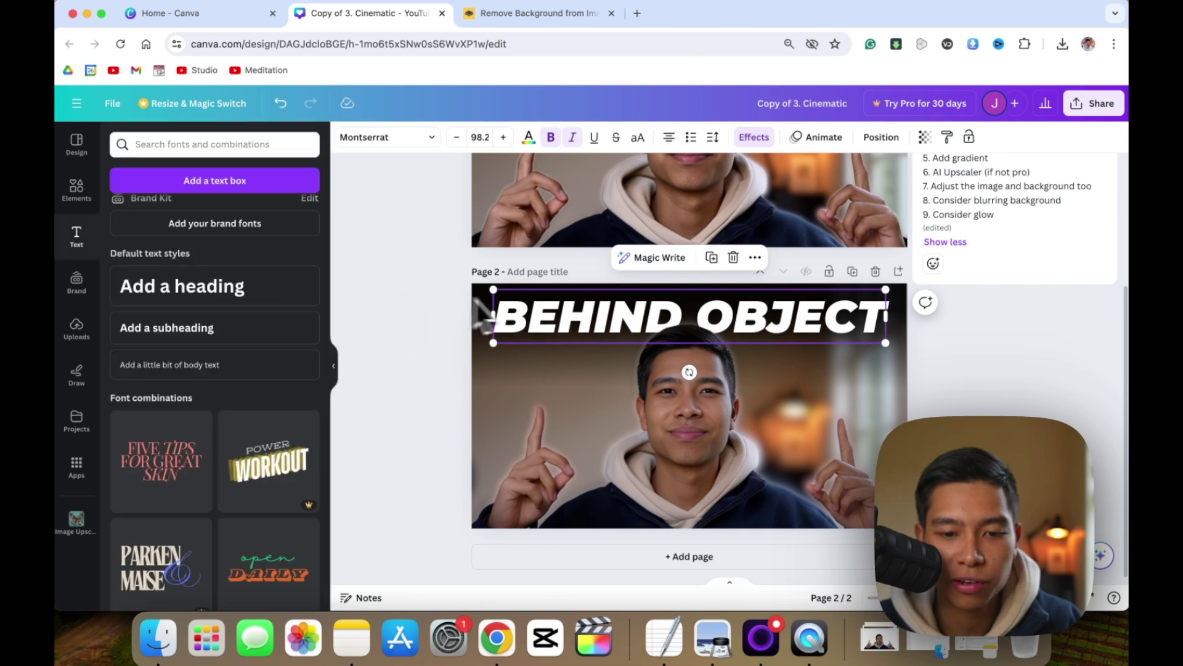
{"action": "left_click", "coordinate": [416, 295]}
Duplicate the "BEHIND OBJECT" text and align the copy exactly over the original to strengthen its shadow
{"action": "left_click", "coordinate": [558, 320]}
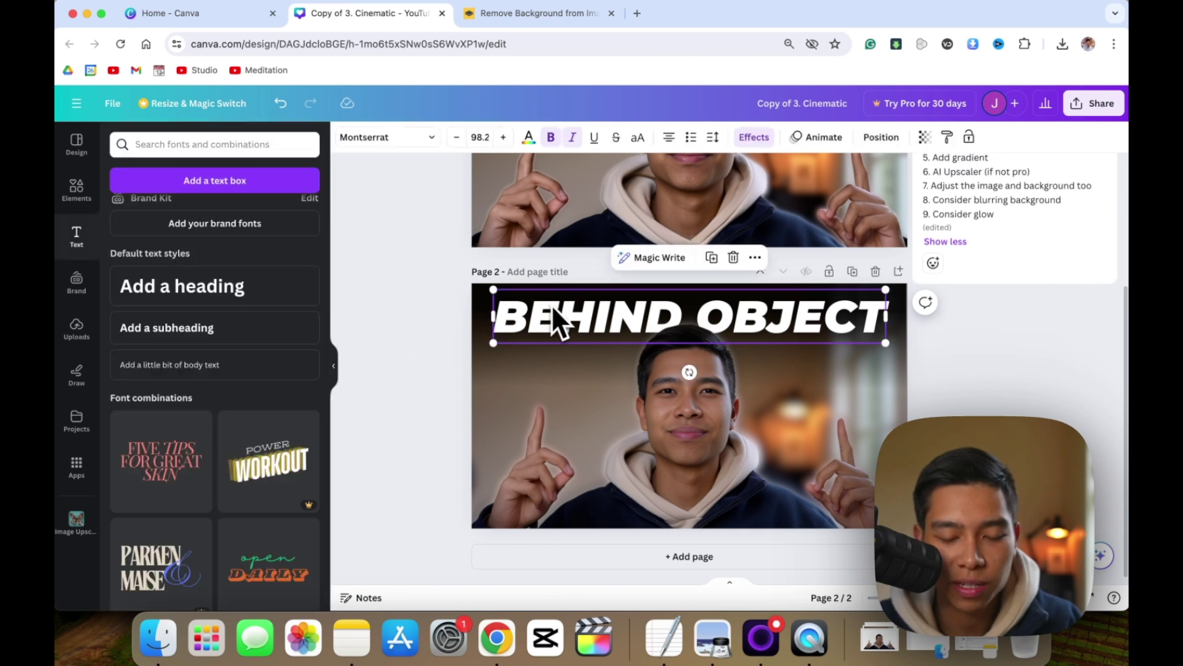
{"action": "key", "text": "super+v"}
{"action": "left_click_drag", "start_coordinate": [552, 305], "coordinate": [545, 300]}
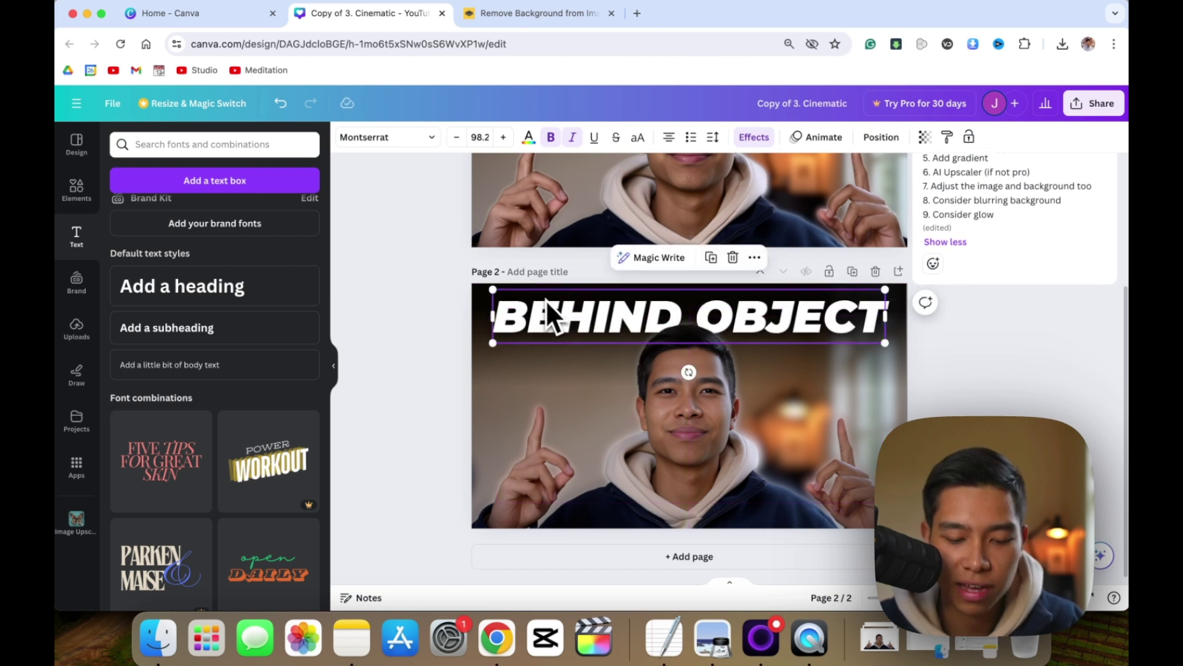
{"action": "left_click_drag", "start_coordinate": [548, 315], "coordinate": [550, 294]}
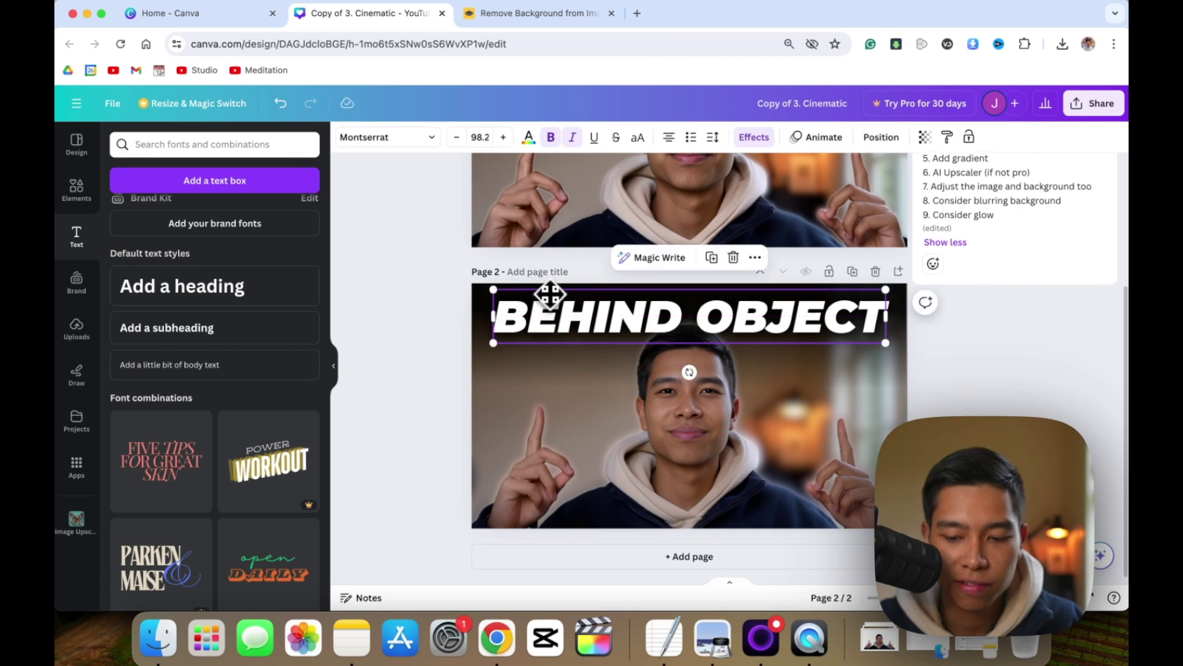
{"action": "left_click", "coordinate": [419, 295]}
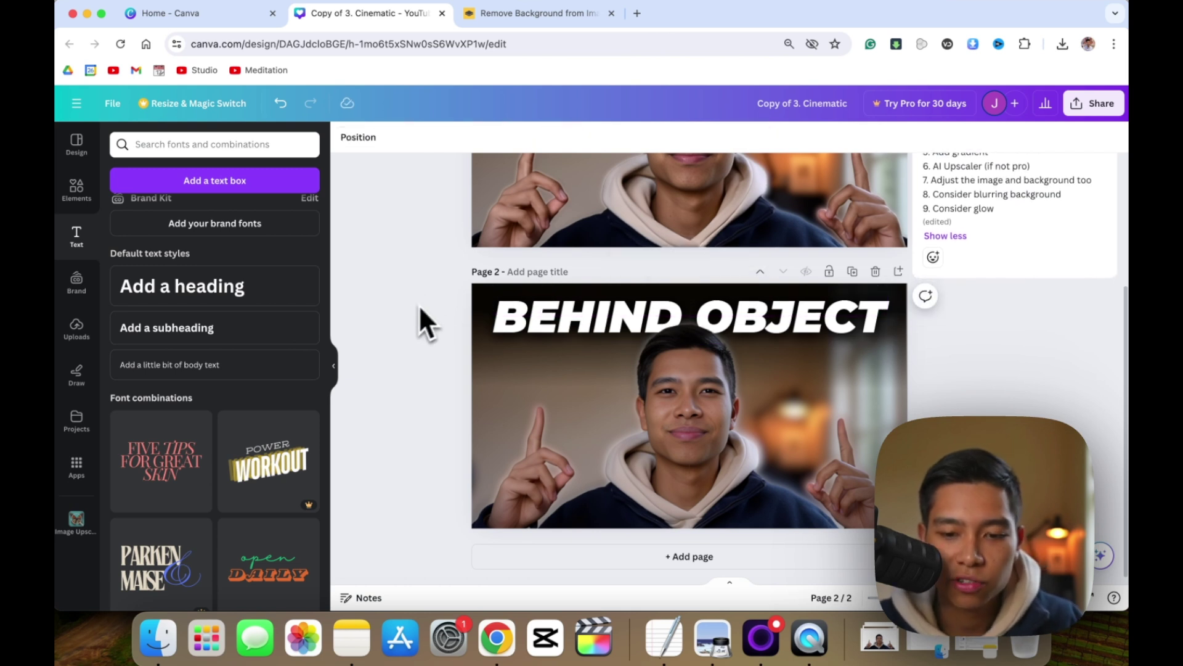
Delete the blurred background photo from page 2
{"action": "scroll", "coordinate": [400, 316], "scroll_direction": "up", "scroll_amount": 3}
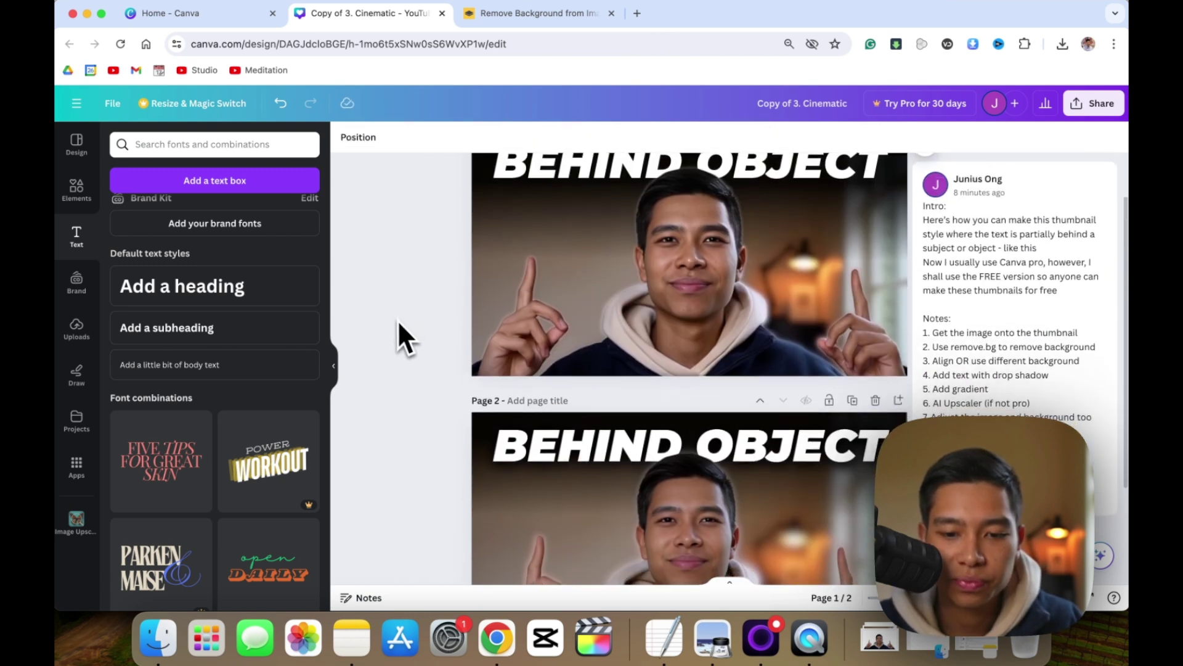
{"action": "scroll", "coordinate": [401, 320], "scroll_direction": "down", "scroll_amount": 1}
{"action": "scroll", "coordinate": [423, 396], "scroll_direction": "down", "scroll_amount": 3}
{"action": "scroll", "coordinate": [422, 395], "scroll_direction": "up", "scroll_amount": 4}
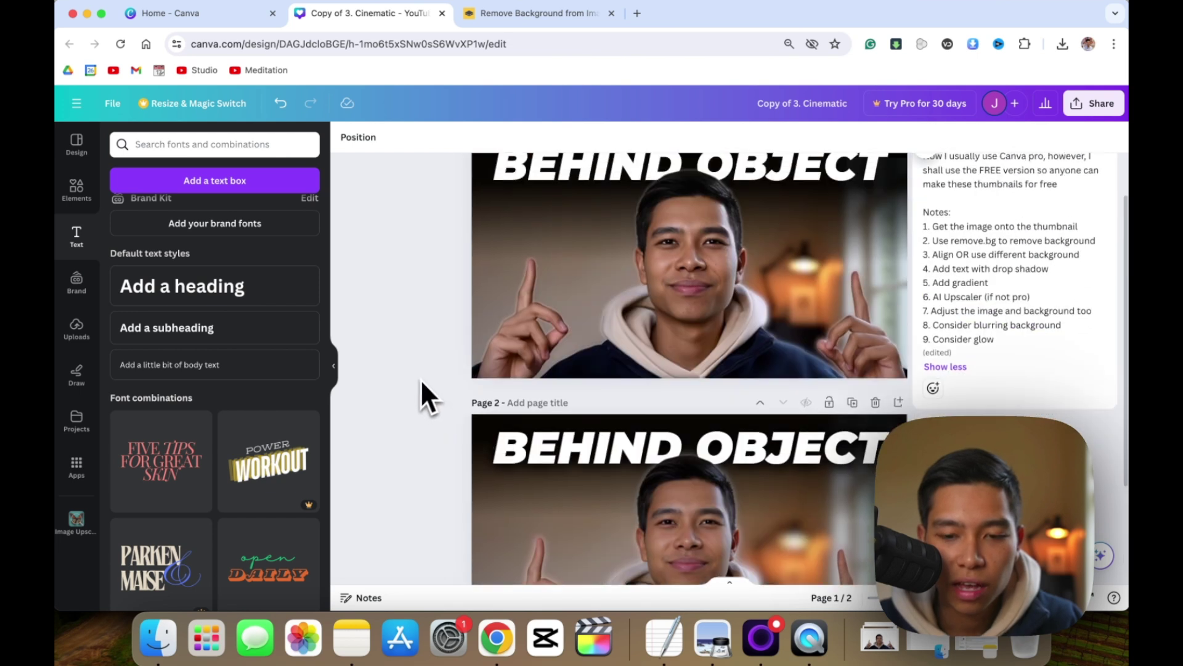
{"action": "scroll", "coordinate": [423, 394], "scroll_direction": "down", "scroll_amount": 4}
{"action": "left_click", "coordinate": [358, 136]}
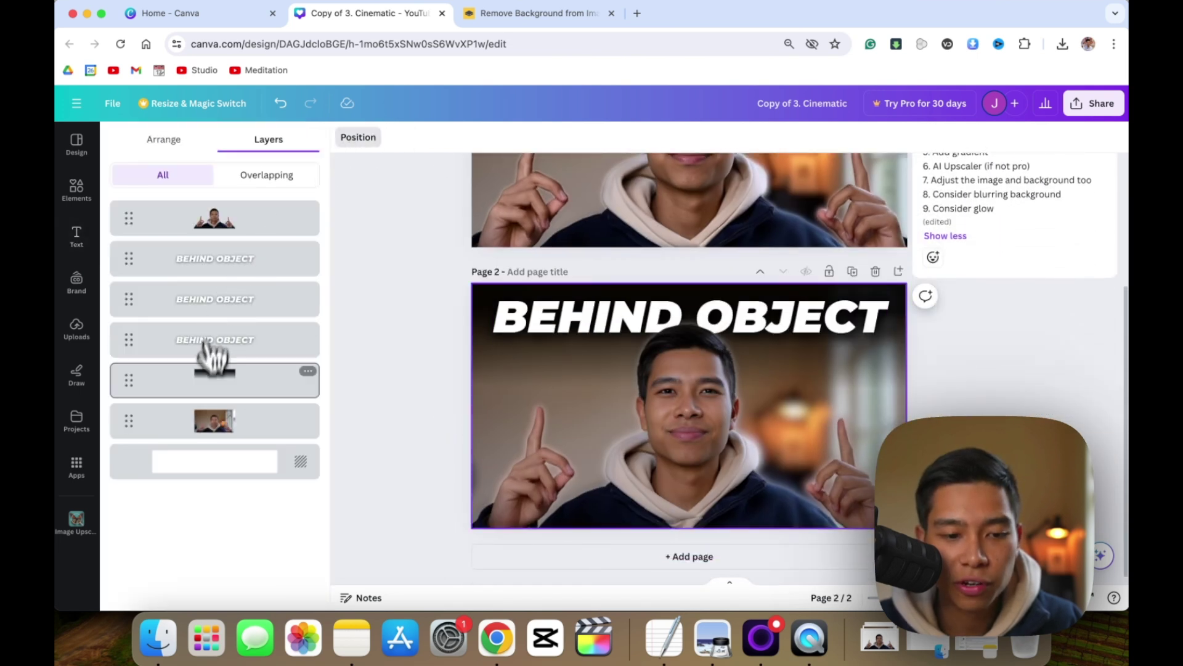
{"action": "left_click", "coordinate": [213, 422]}
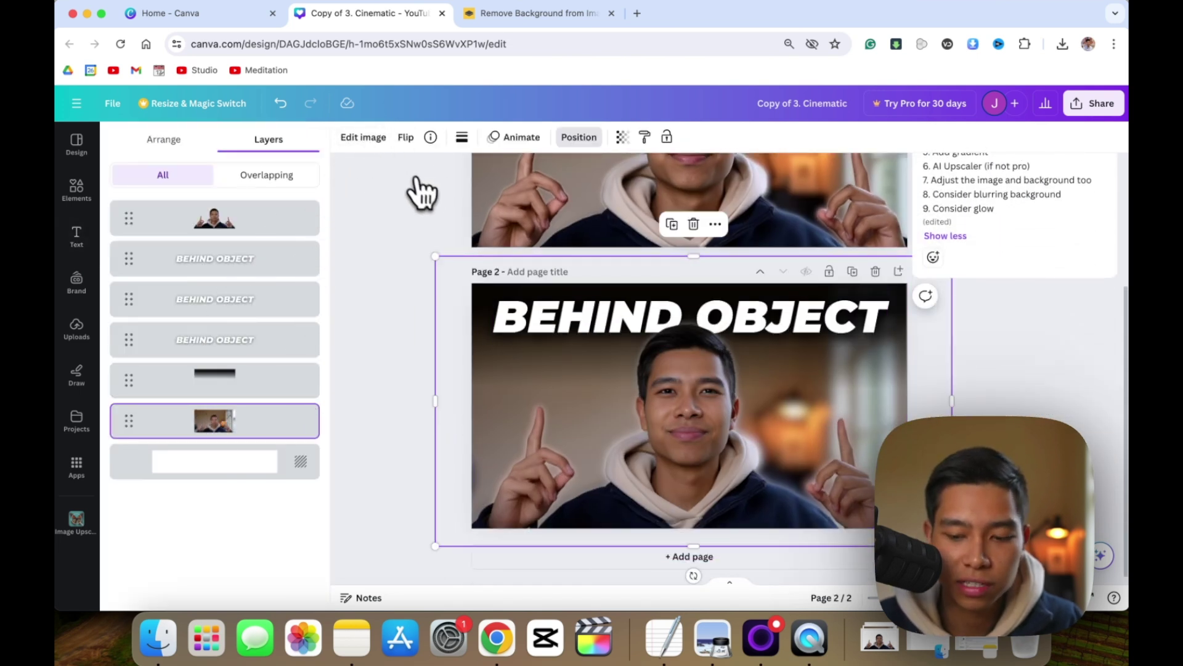
{"action": "key", "text": "Delete"}
Search the elements library for "black room tv" and limit the results to photos
{"action": "left_click", "coordinate": [77, 191]}
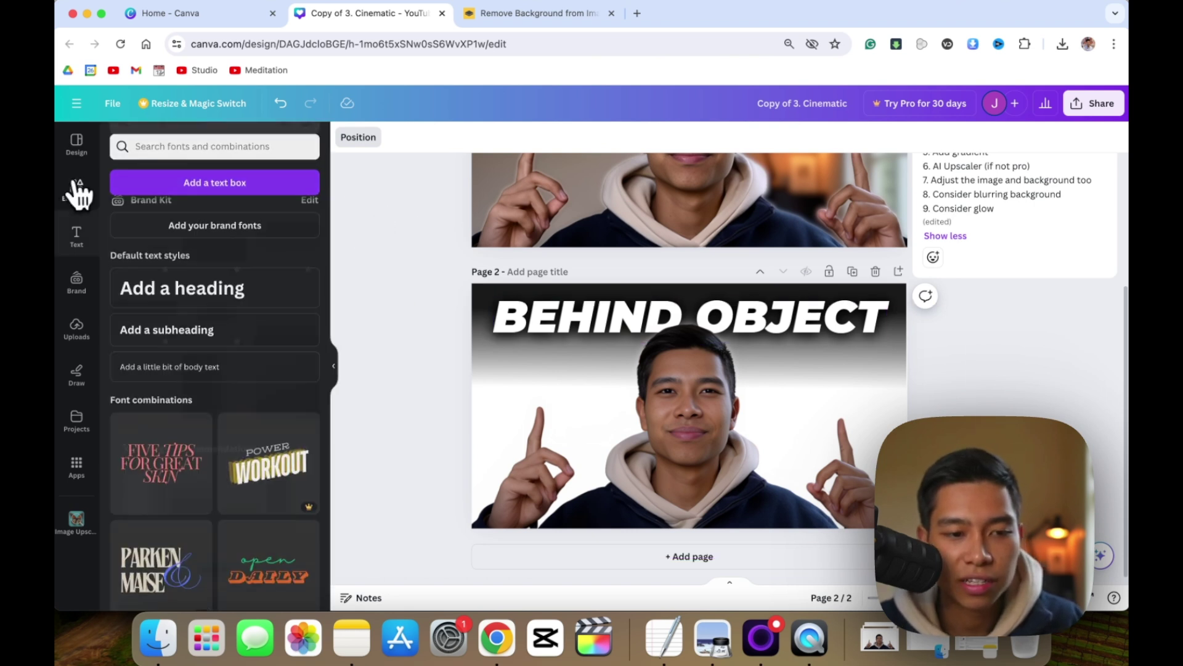
{"action": "left_click_drag", "start_coordinate": [199, 148], "coordinate": [141, 146]}
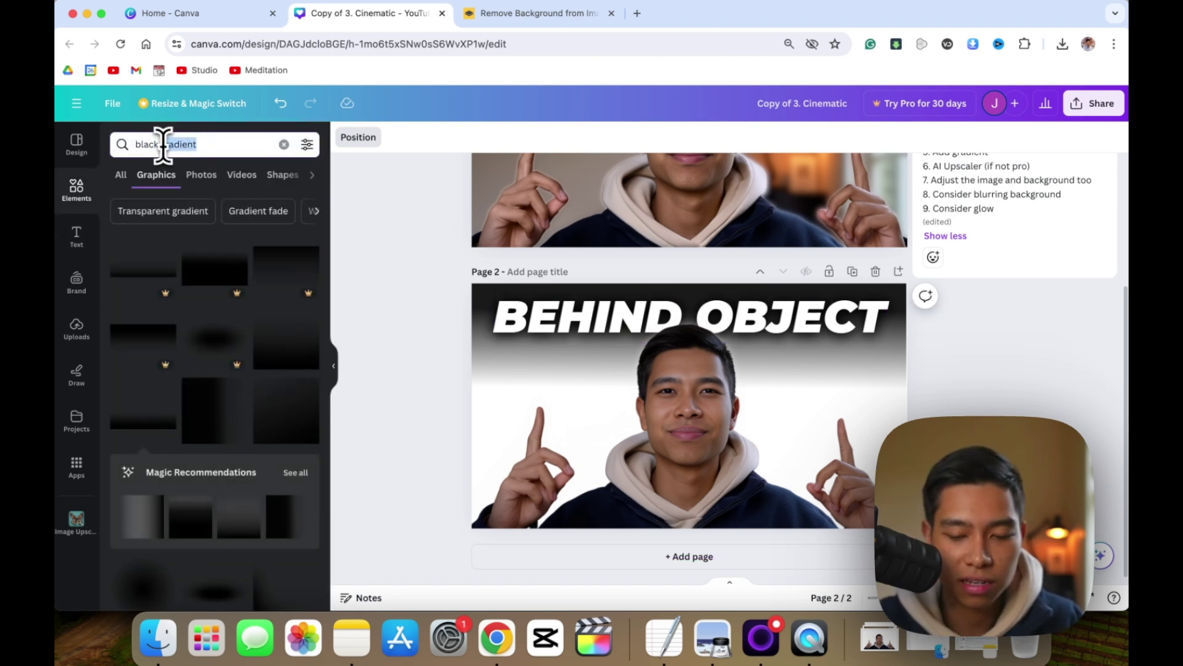
{"action": "key", "text": "BackSpace"}
{"action": "type", "text": "room tv"}
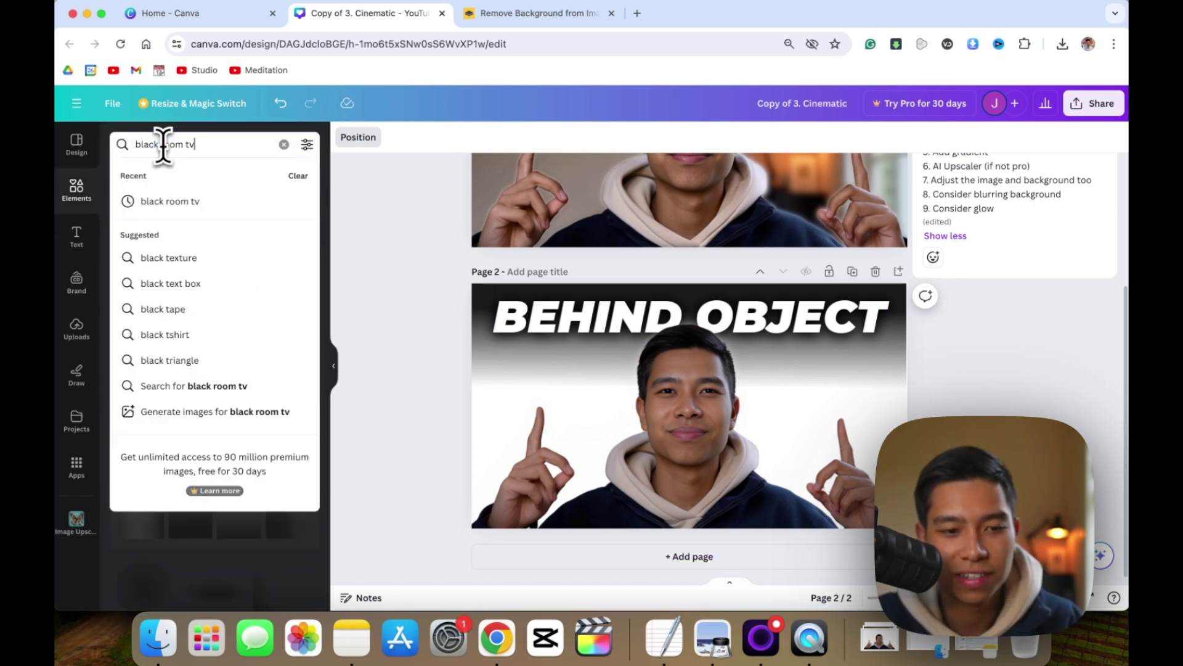
{"action": "key", "text": "Return"}
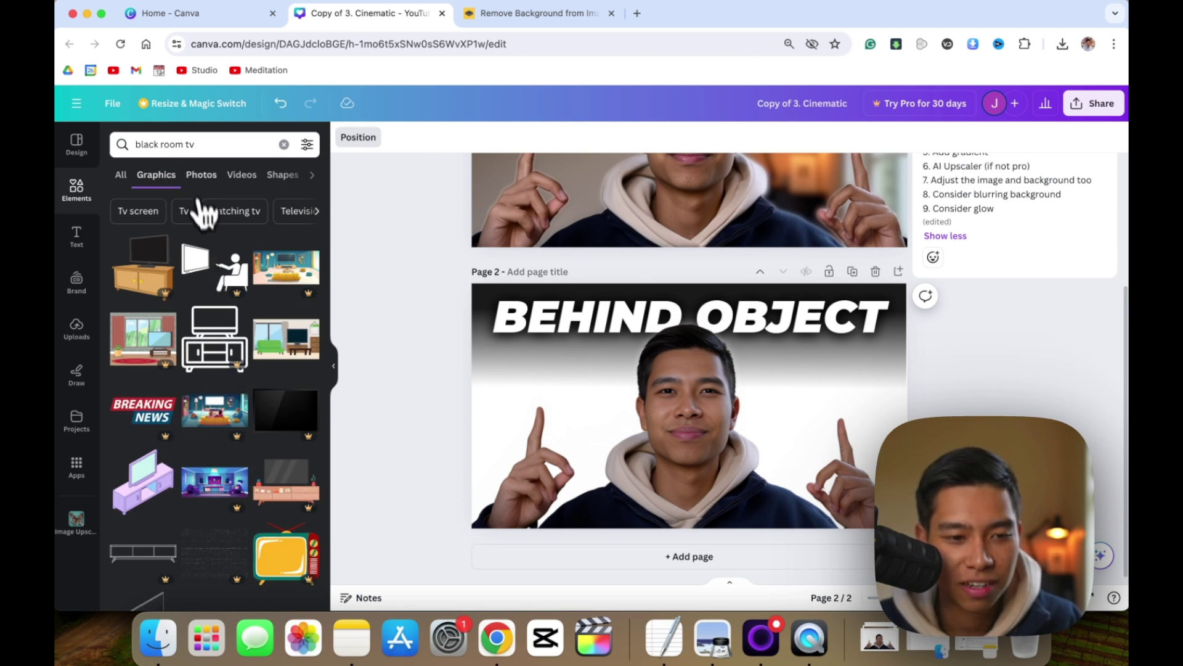
{"action": "left_click", "coordinate": [198, 176]}
Add the dark photo of a vintage TV to page 2 and enlarge it to cover the whole page
{"action": "left_click", "coordinate": [188, 475]}
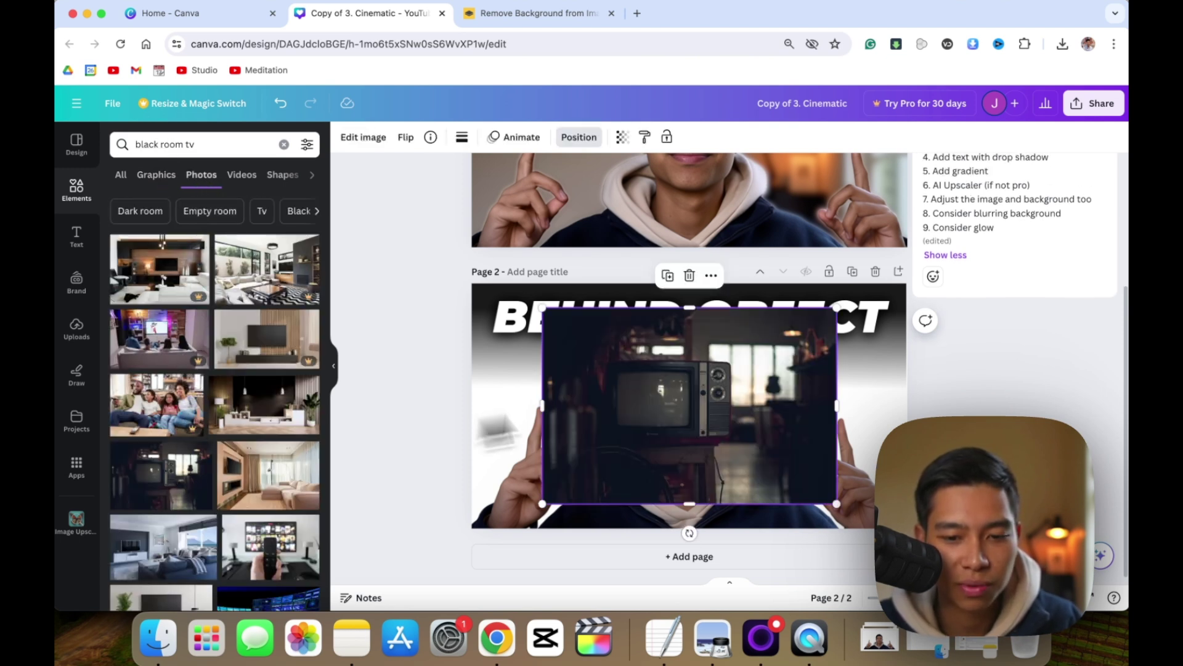
{"action": "left_click_drag", "start_coordinate": [539, 302], "coordinate": [332, 163]}
{"action": "left_click_drag", "start_coordinate": [398, 245], "coordinate": [505, 325]}
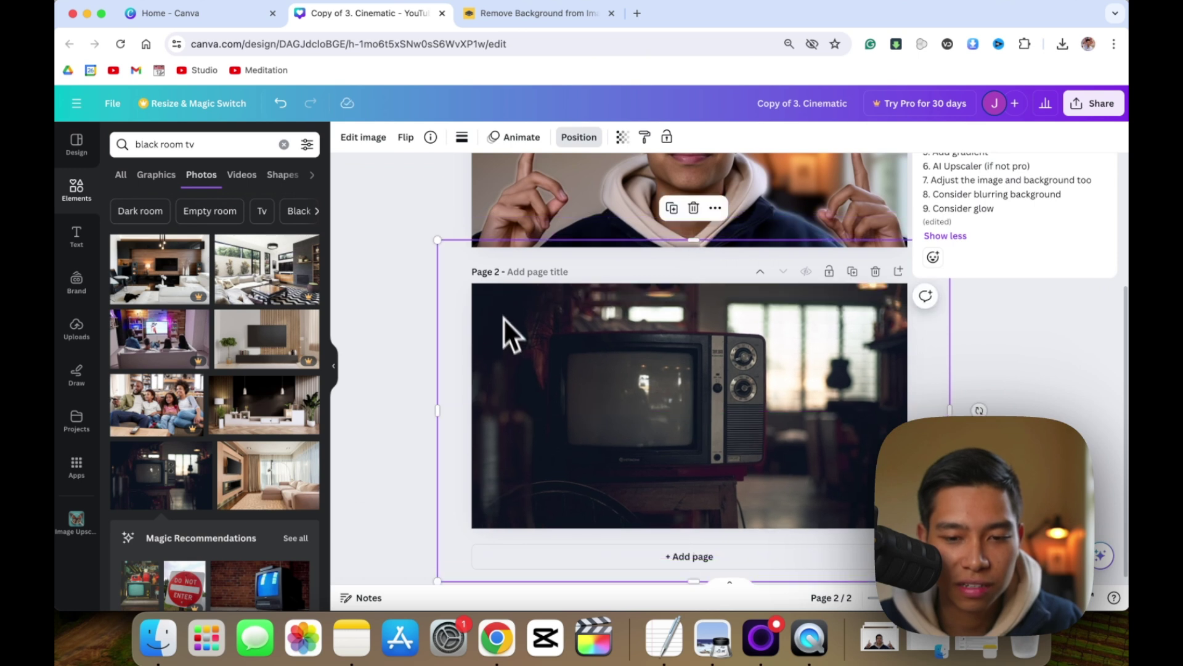
Blur the whole TV photo at an intensity of about 70 and place it behind the gradient, text and cutout
{"action": "left_click", "coordinate": [363, 137]}
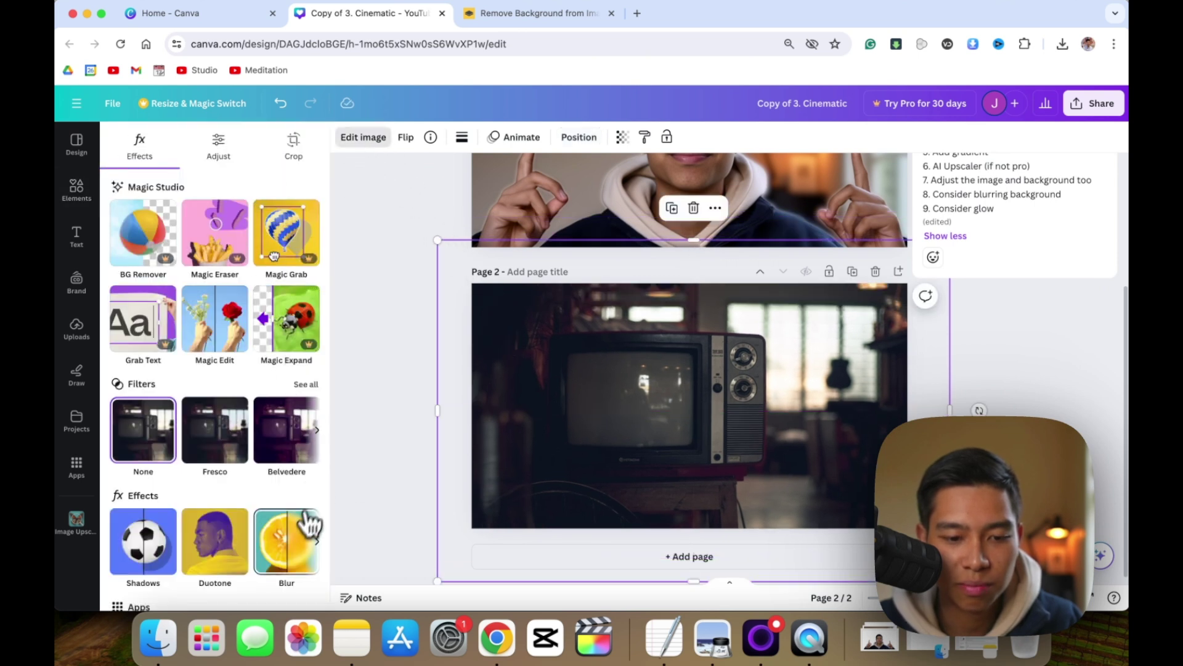
{"action": "left_click", "coordinate": [308, 514]}
{"action": "left_click_drag", "start_coordinate": [183, 233], "coordinate": [217, 234]}
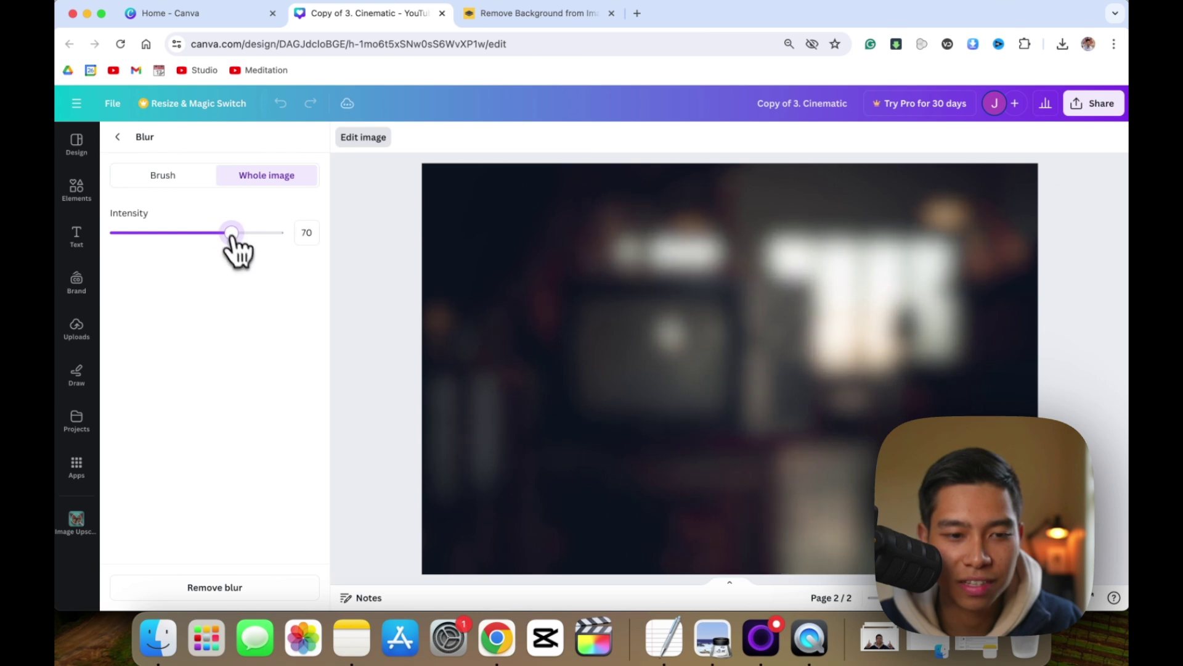
{"action": "left_click", "coordinate": [138, 145]}
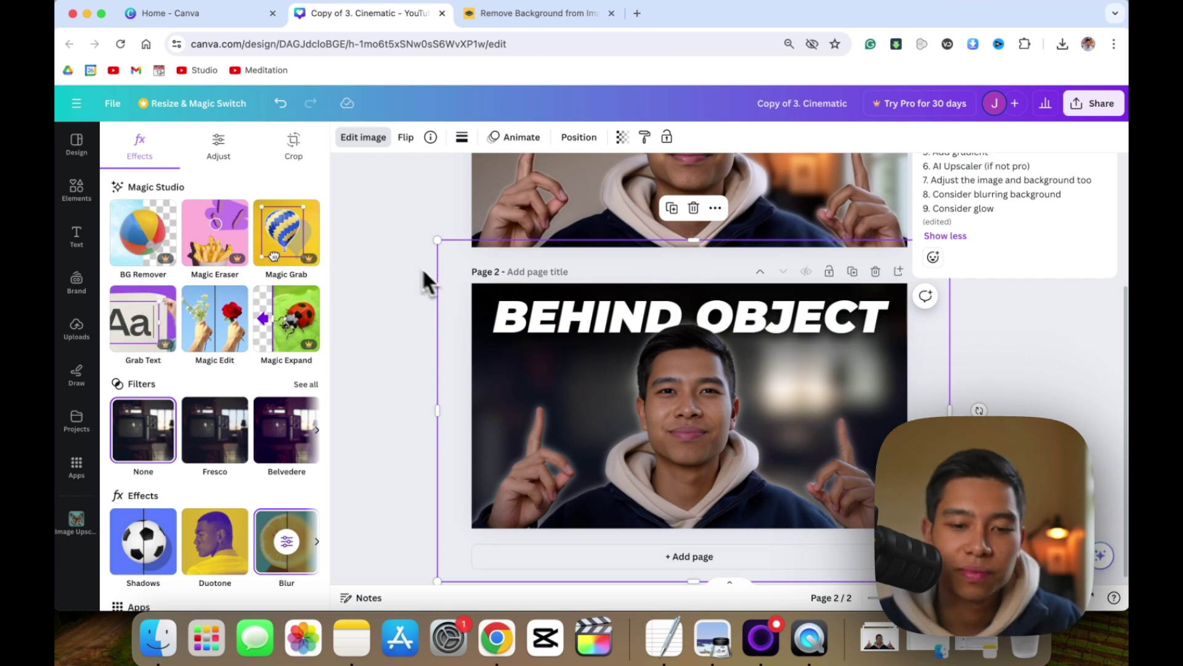
{"action": "left_click", "coordinate": [395, 257]}
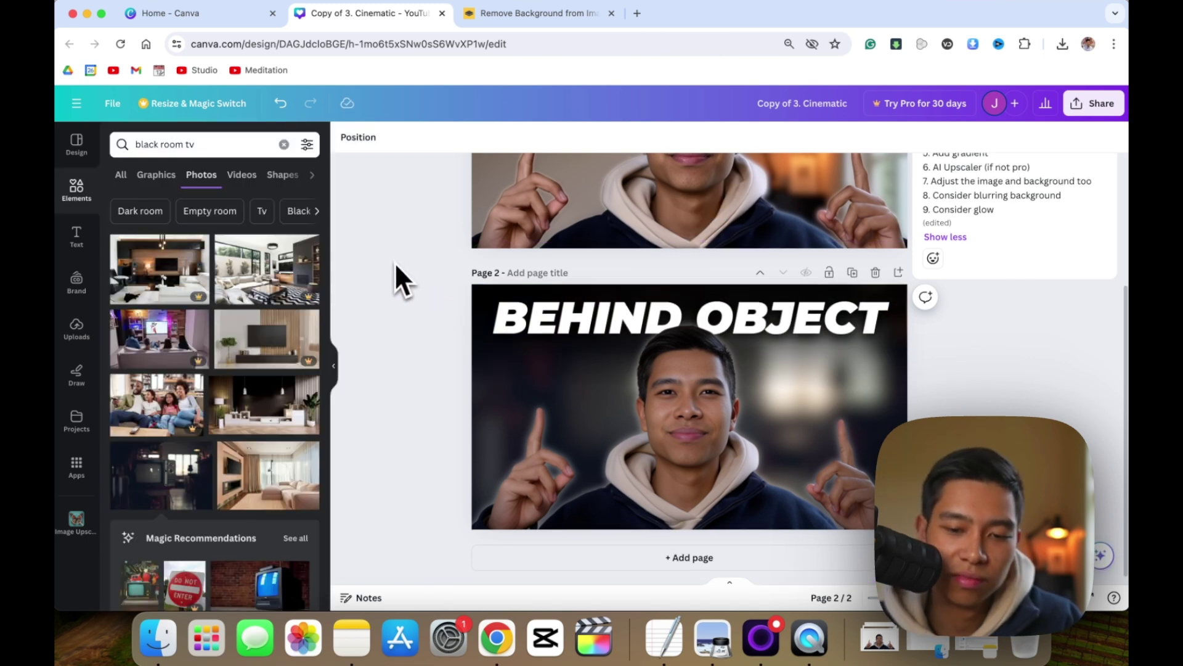
{"action": "scroll", "coordinate": [395, 261], "scroll_direction": "up", "scroll_amount": 5}
{"action": "scroll", "coordinate": [394, 263], "scroll_direction": "down", "scroll_amount": 4}
{"action": "scroll", "coordinate": [395, 270], "scroll_direction": "up", "scroll_amount": 4}
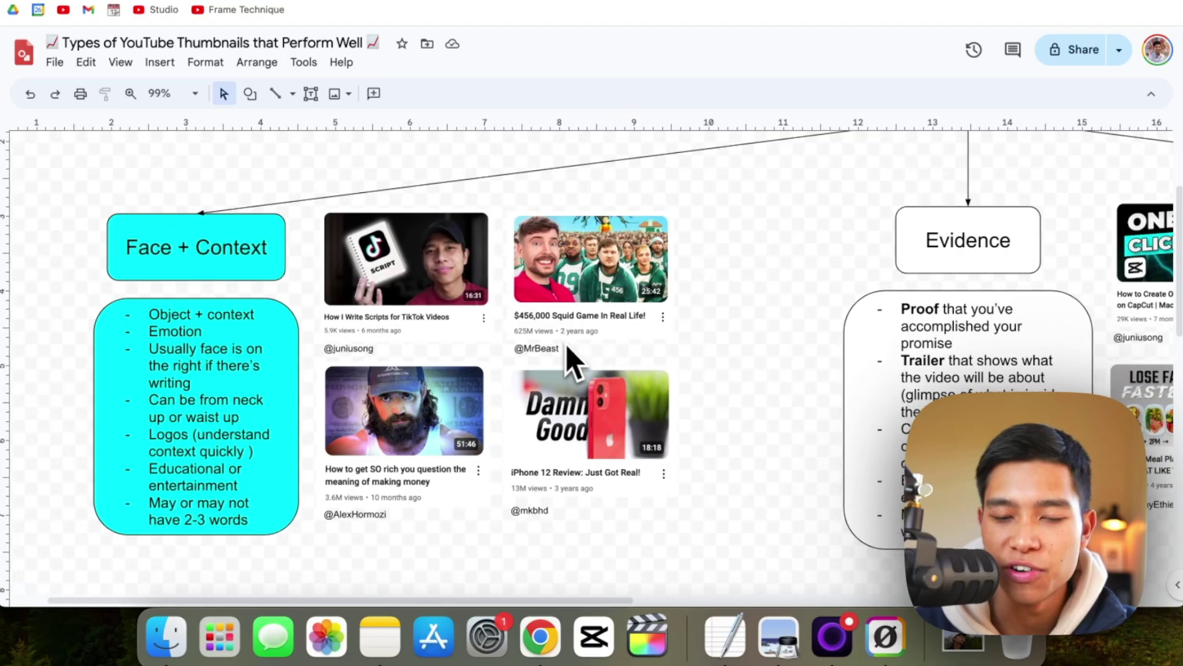
Examine the Face + Context thumbnail examples in the Google Drawings chart of well-performing YouTube thumbnail types
{"action": "scroll", "coordinate": [567, 344], "scroll_direction": "left", "scroll_amount": 3}
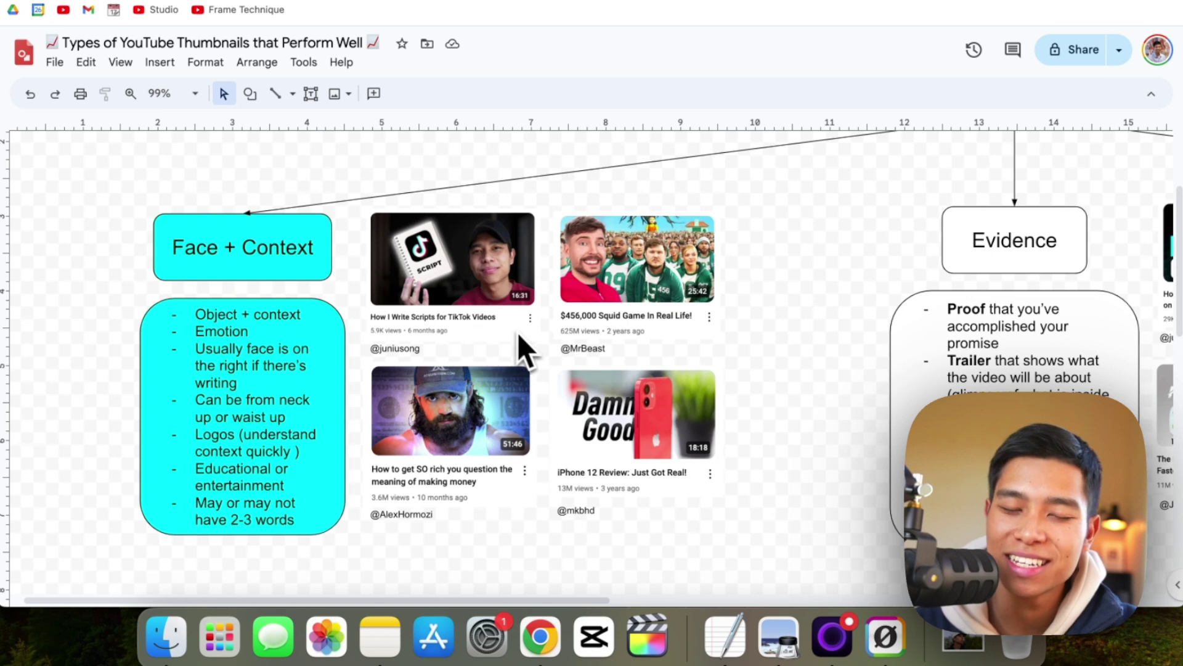
{"action": "scroll", "coordinate": [689, 365], "scroll_direction": "down", "scroll_amount": 2}
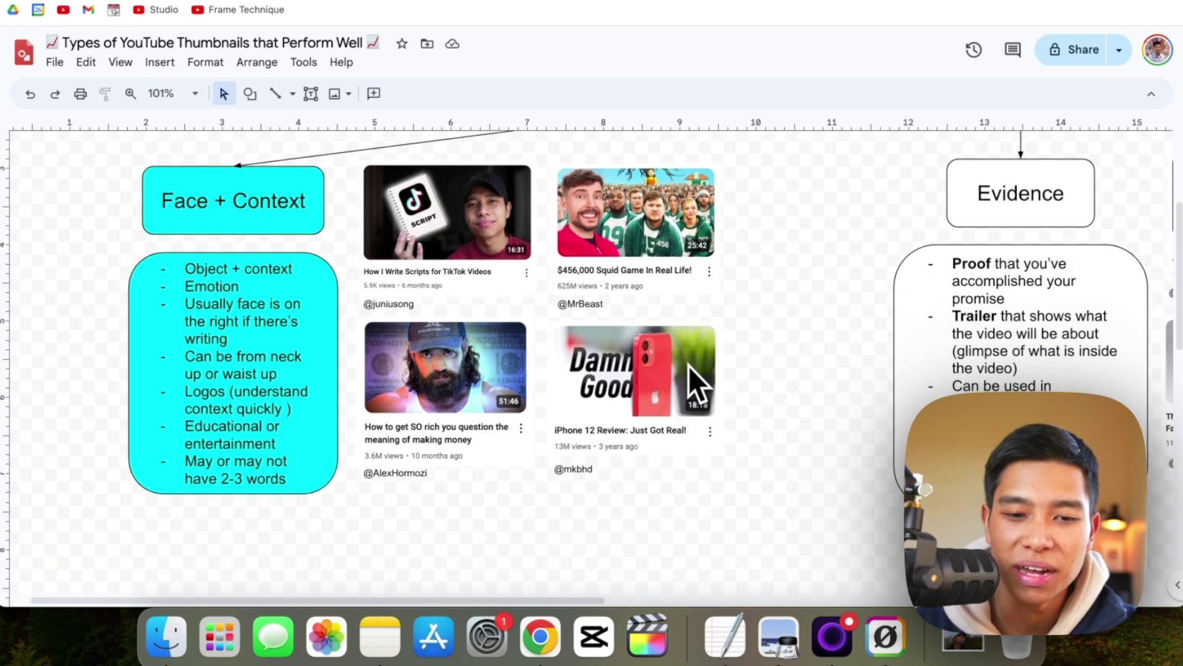
{"action": "scroll", "coordinate": [689, 365], "scroll_direction": "up", "scroll_amount": 4}
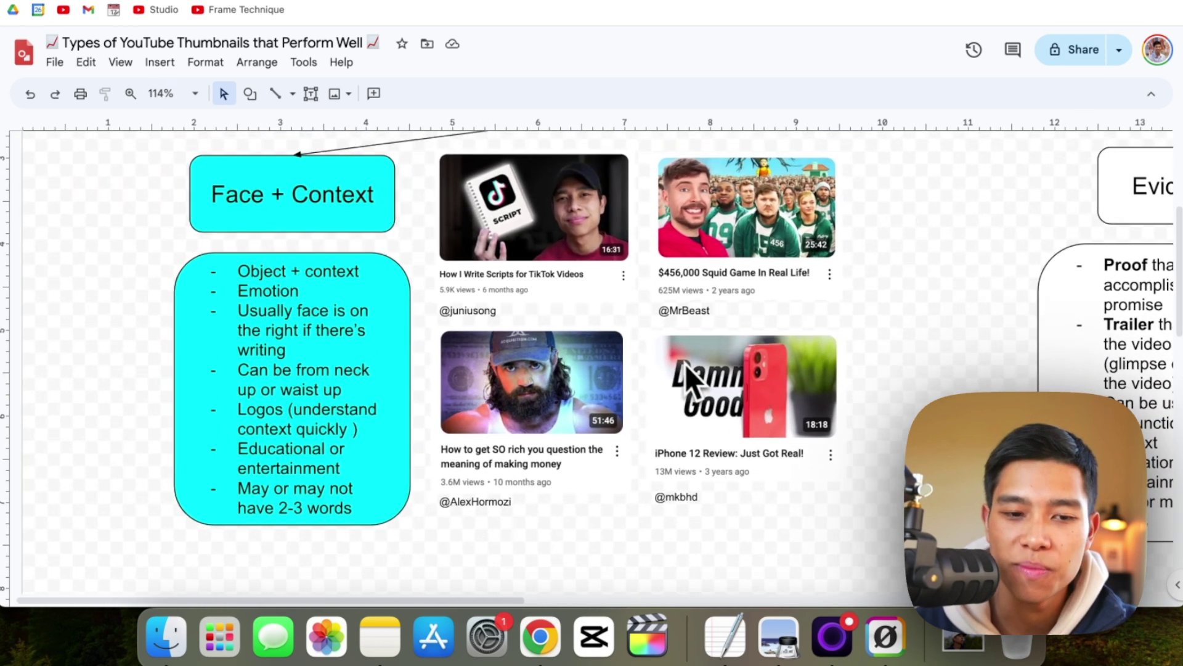